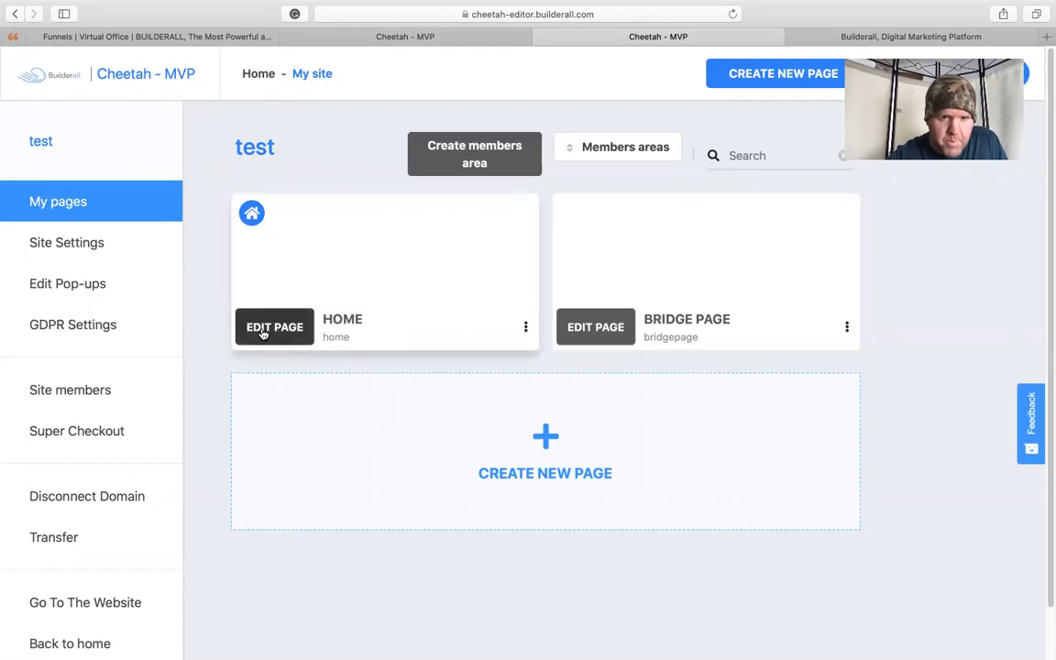
# - Open the test site's Home page in the editor and skip the guided tour
pyautogui.click(264, 331)
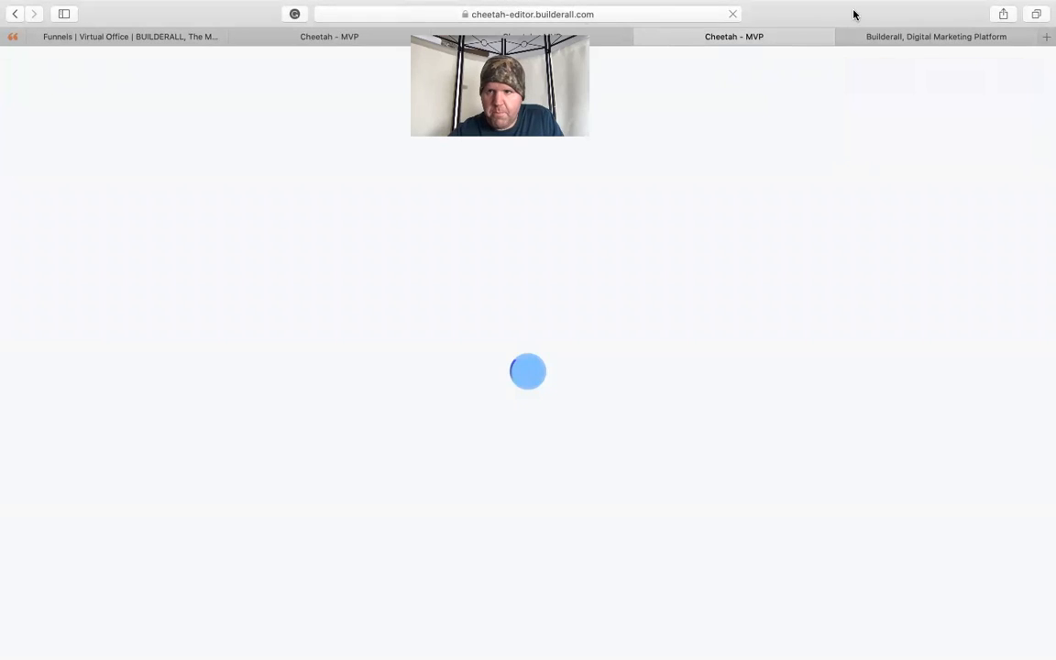
pyautogui.click(903, 38)
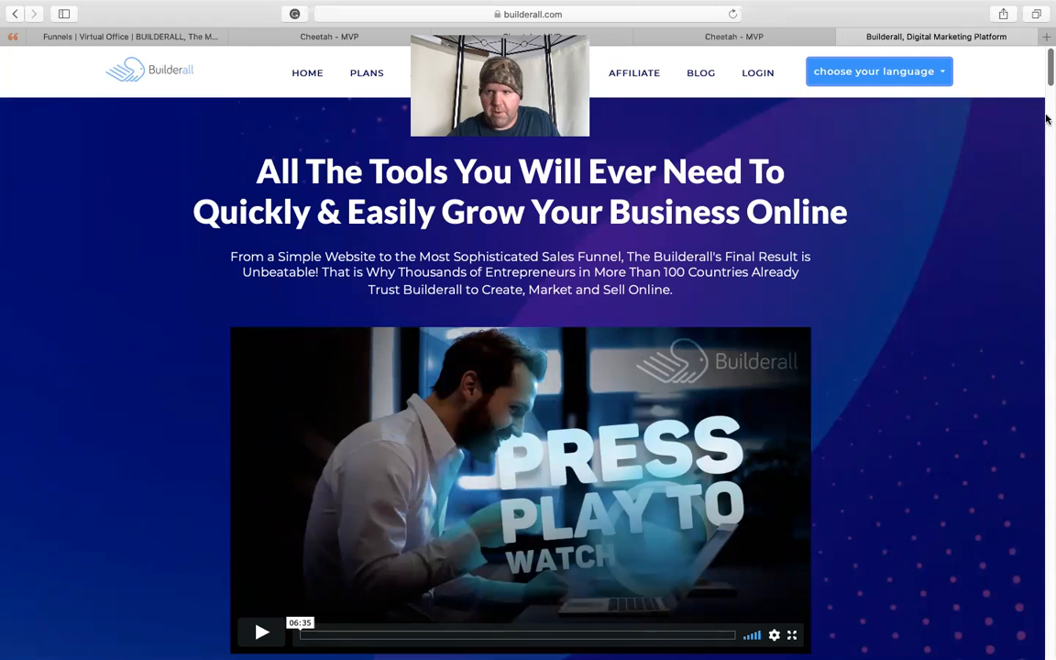
pyautogui.moveTo(1049, 72)
pyautogui.mouseDown()
pyautogui.moveTo(1027, 123)
pyautogui.moveTo(1031, 73)
pyautogui.moveTo(1026, 123)
pyautogui.moveTo(1045, 60)
pyautogui.mouseUp()
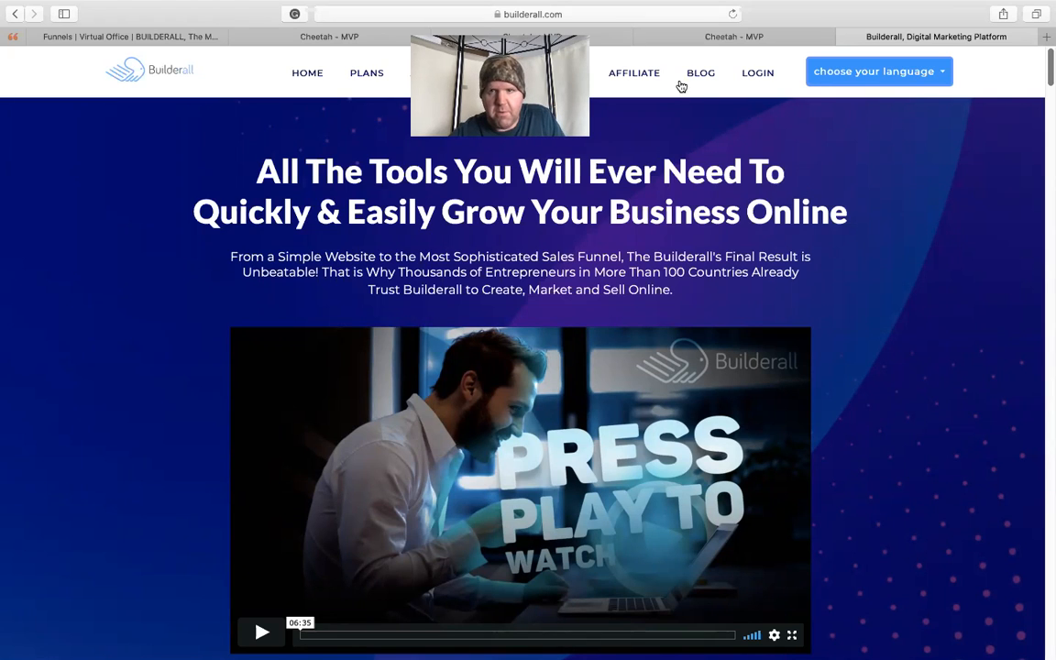
pyautogui.click(698, 38)
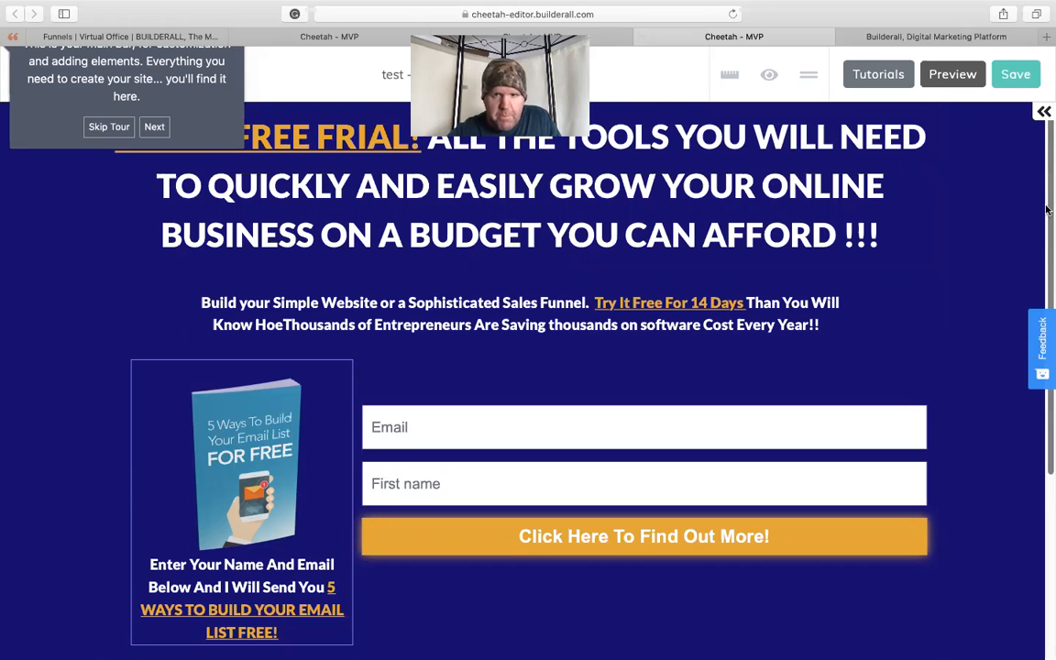
pyautogui.click(113, 127)
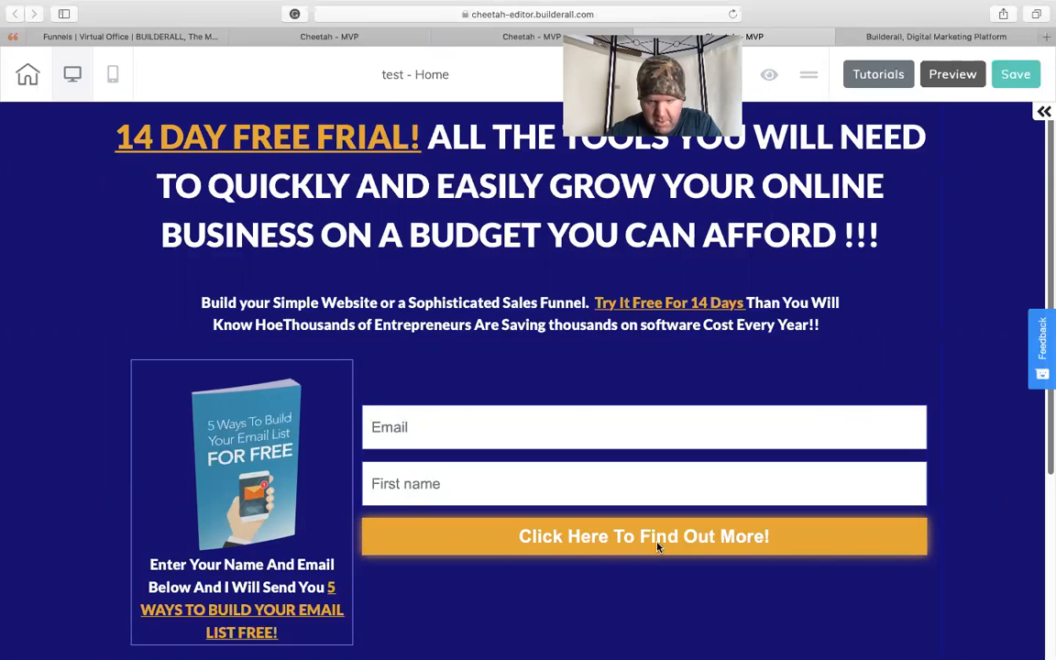
# - Review the headline, video and free-trial button on the Builderall sales page, and return to the Home page editor
pyautogui.click(949, 37)
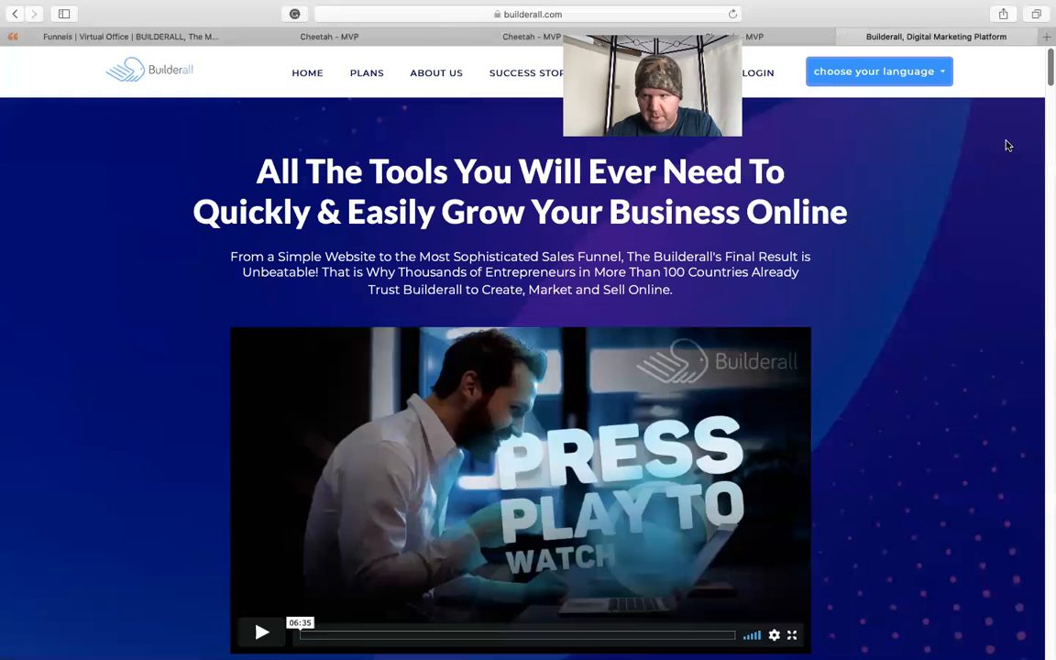
pyautogui.scroll(-5, 1048, 80)
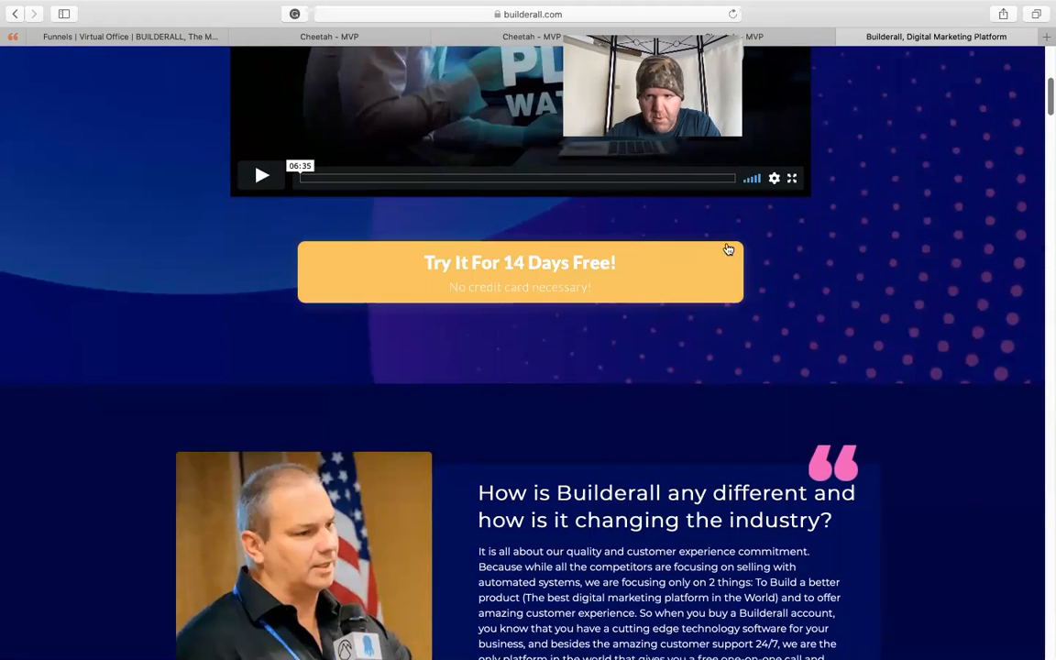
pyautogui.scroll(10, 1049, 108)
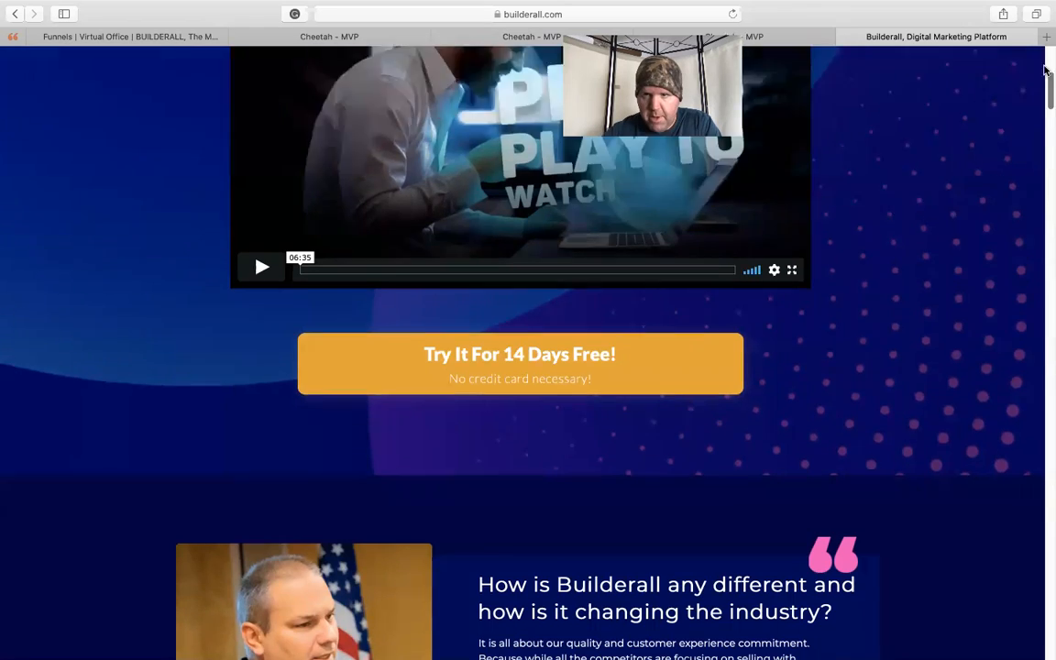
pyautogui.click(776, 37)
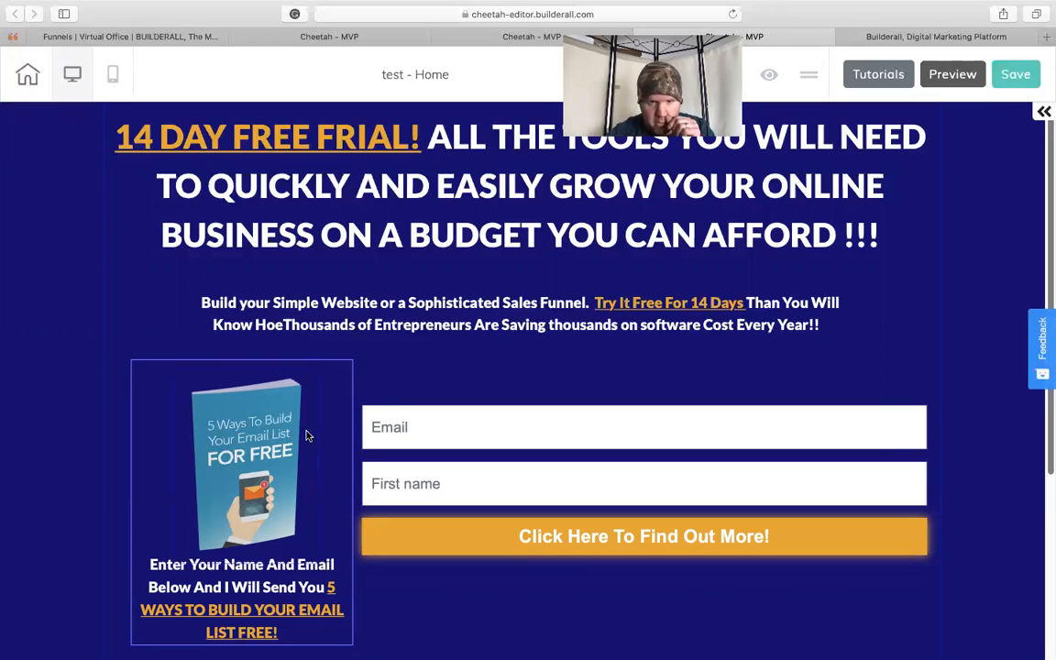
# - Nudge the box with the free e-book offer slightly upward on the page
pyautogui.moveTo(332, 436); pyautogui.dragTo(333, 429)
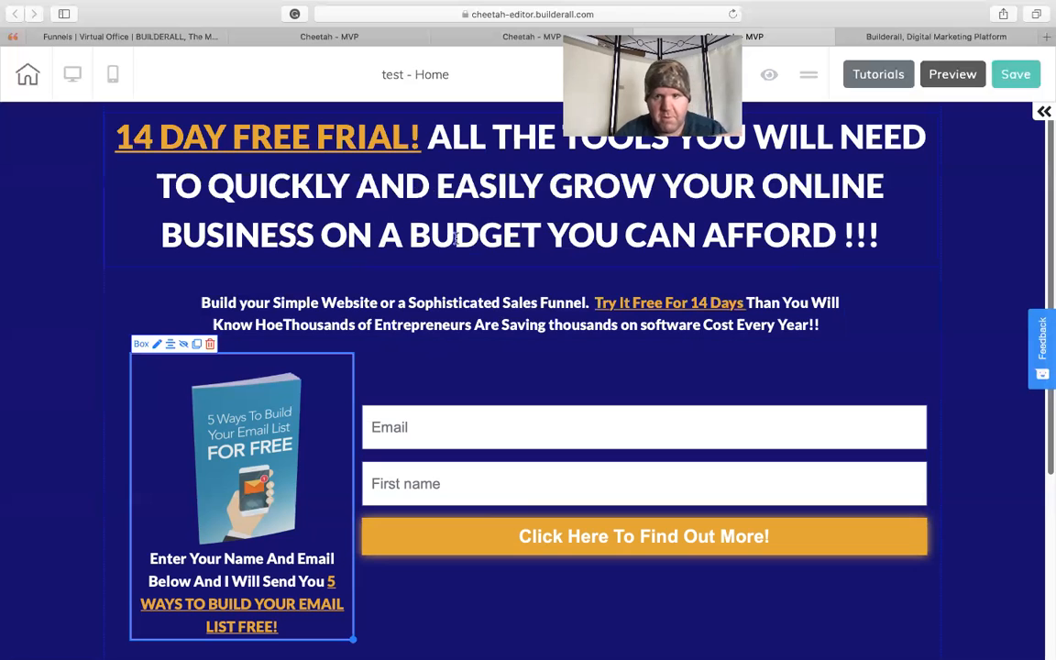
pyautogui.click(550, 232)
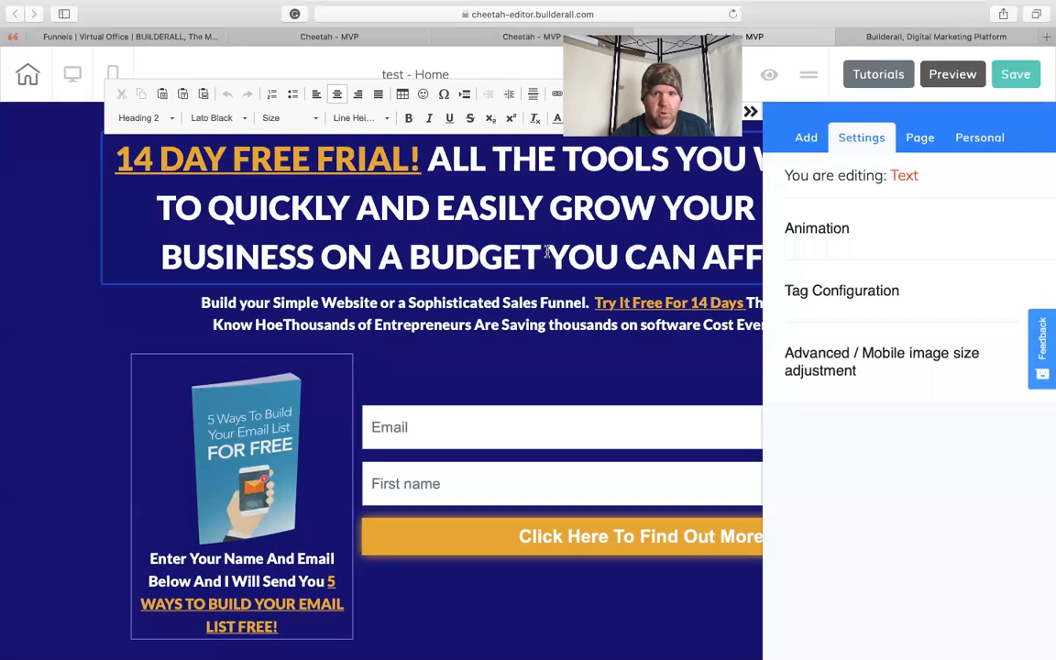
pyautogui.click(584, 342)
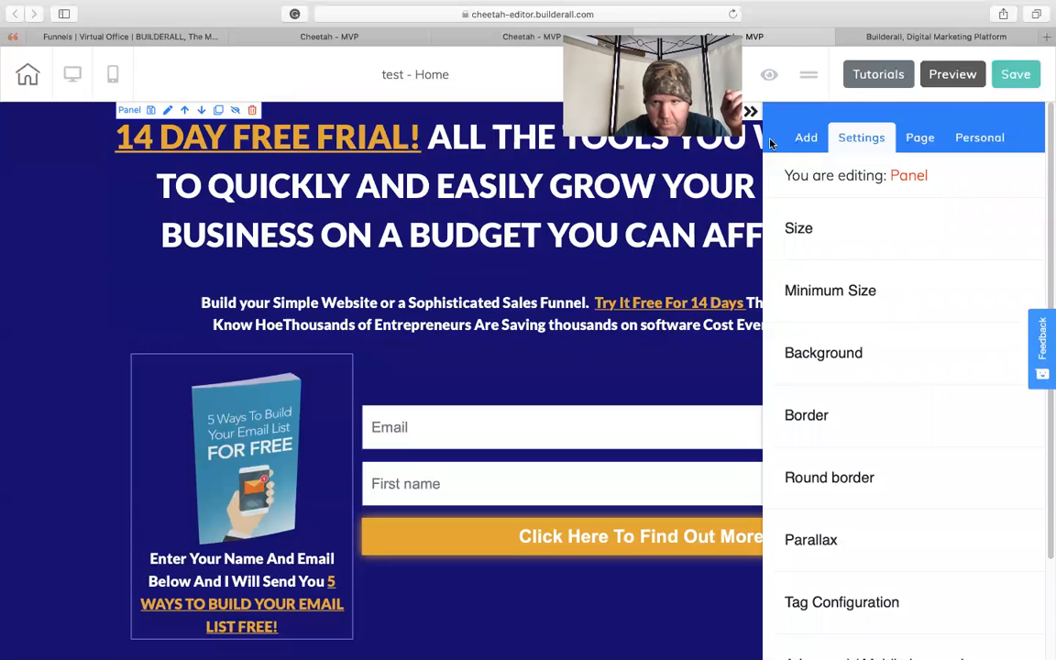
pyautogui.click(751, 113)
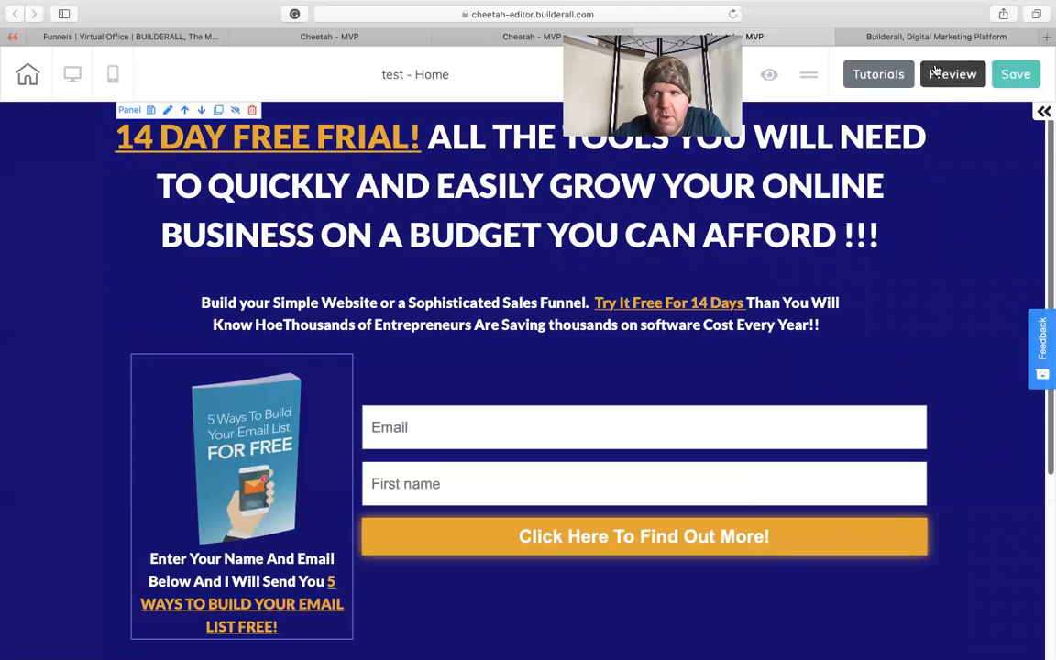
# - Compare the headline of the Builderall sales page with the headline of the Home page being edited
pyautogui.click(915, 37)
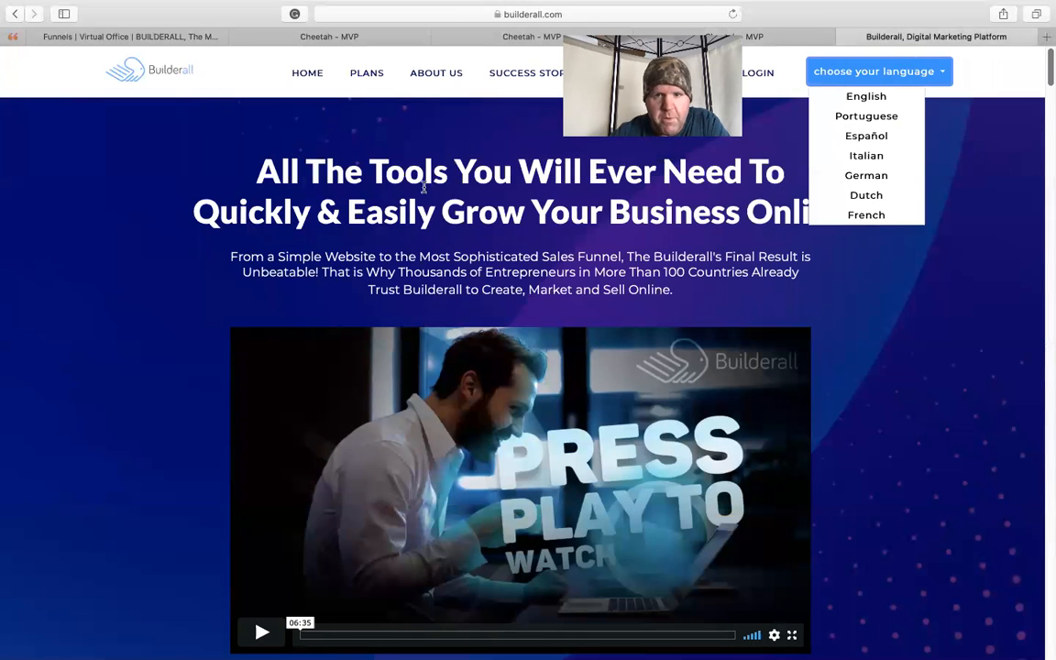
pyautogui.moveTo(1049, 76); pyautogui.dragTo(1042, 54)
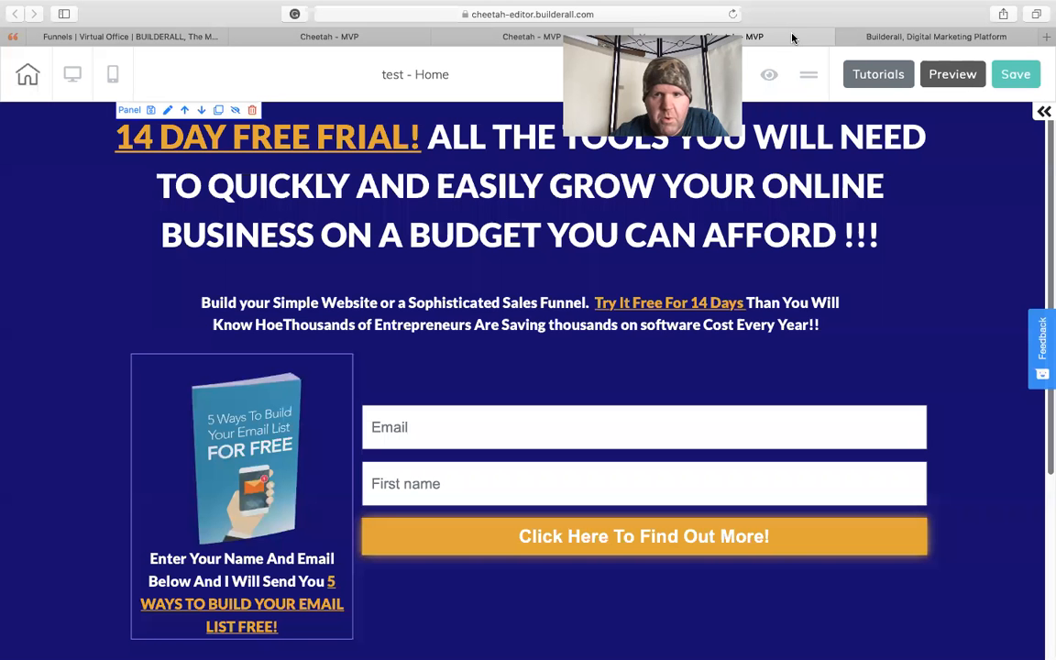
pyautogui.click(713, 29)
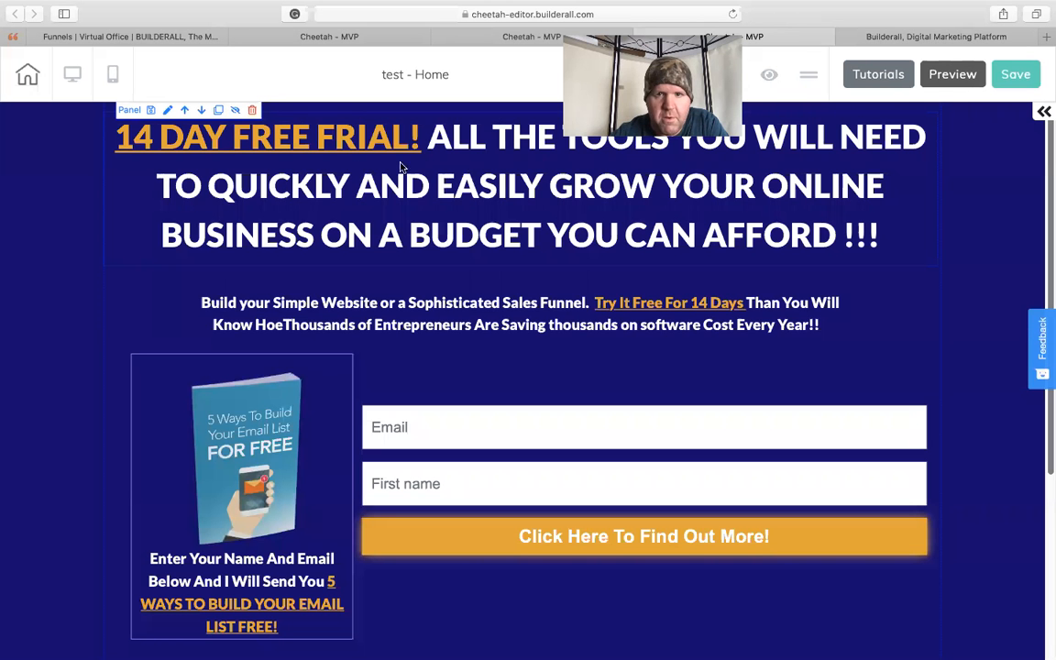
pyautogui.click(871, 36)
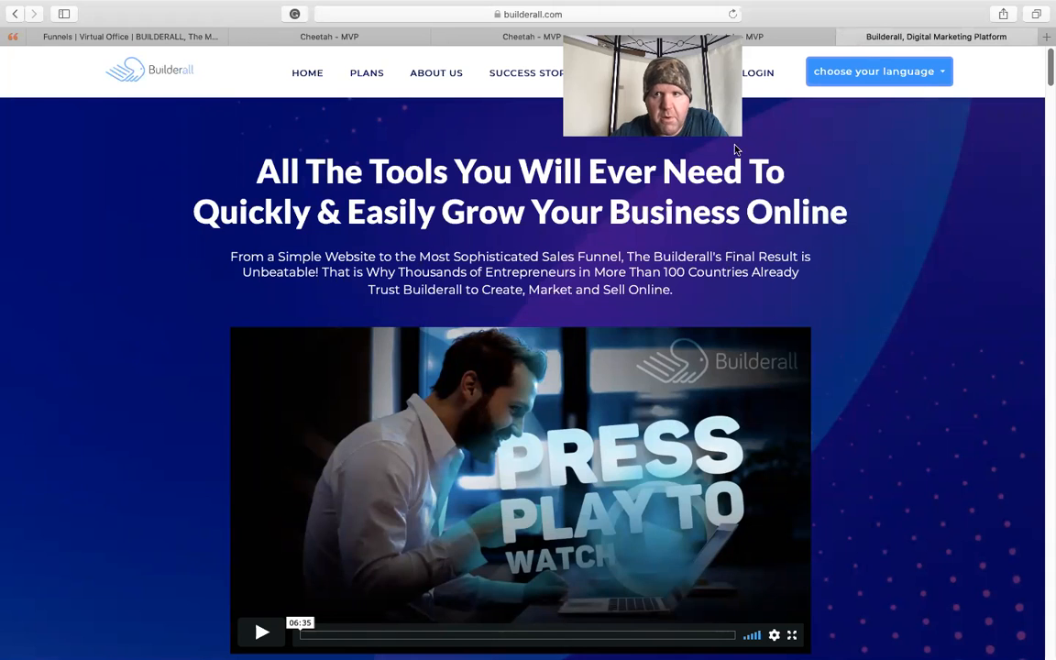
pyautogui.click(694, 35)
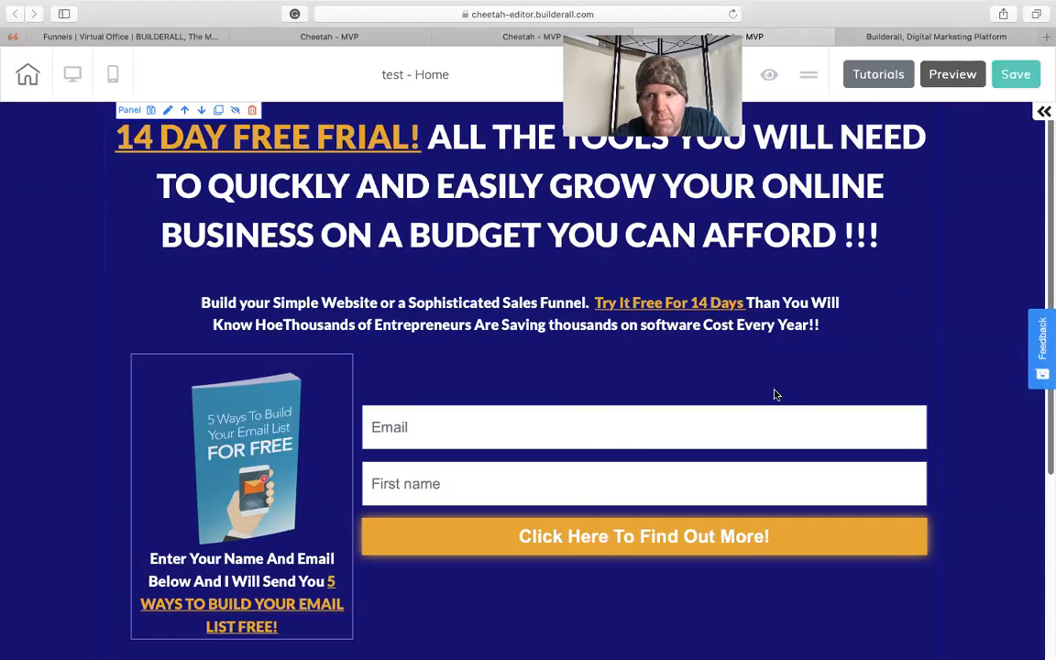
pyautogui.doubleClick(544, 361)
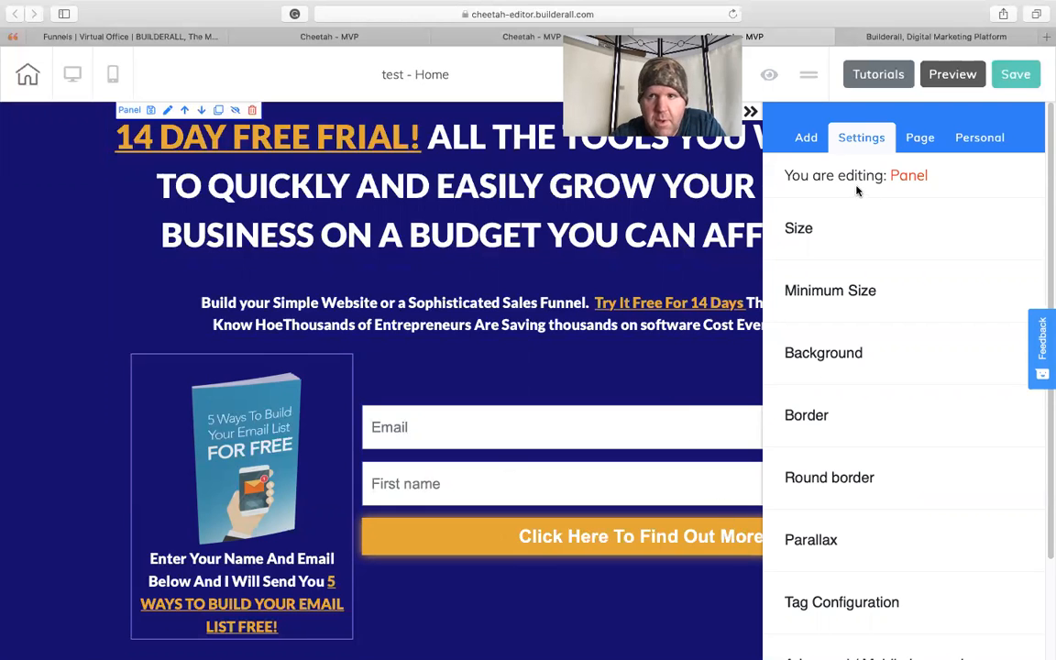
pyautogui.click(752, 113)
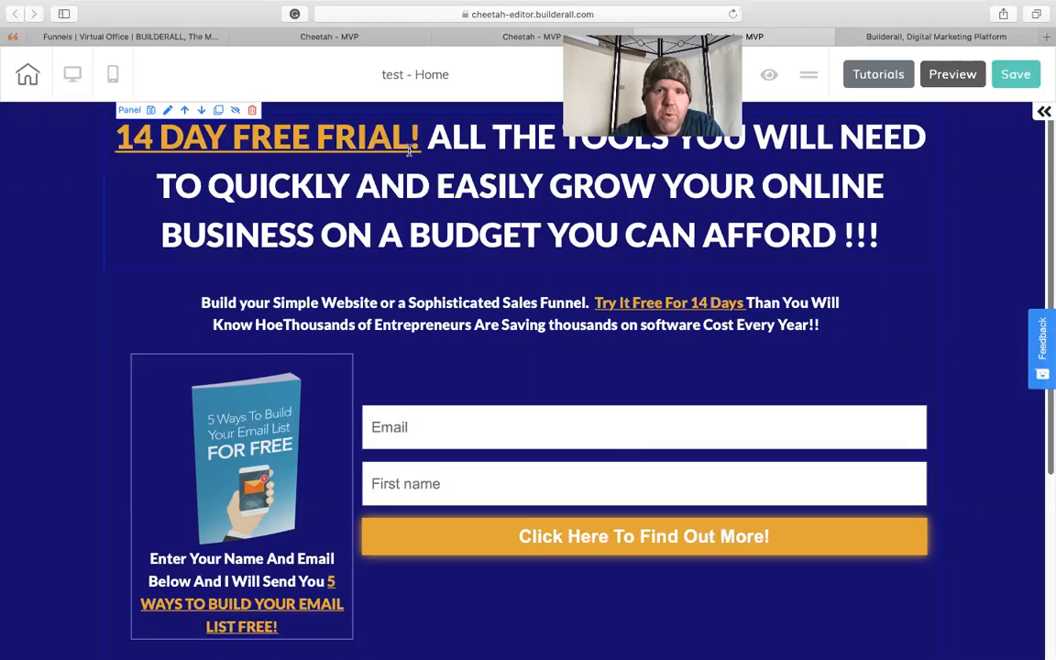
# - Correct the misspelled word in the main headline so its highlighted phrase reads "14 DAY FREE TRIAL!"
pyautogui.click(302, 119)
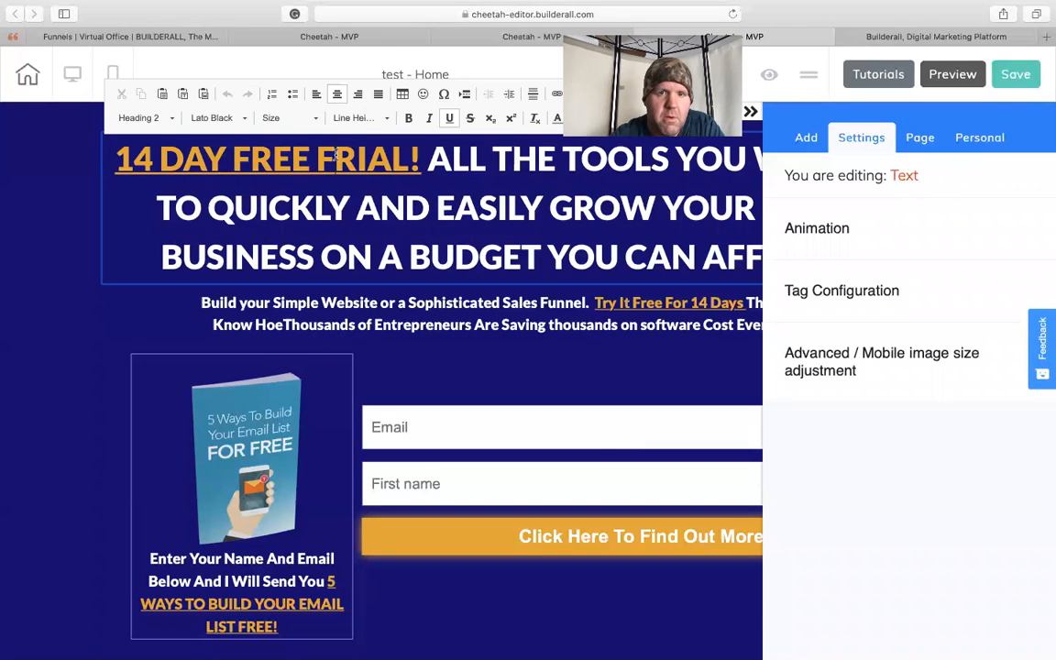
pyautogui.doubleClick(336, 155)
pyautogui.click(336, 156)
pyautogui.press('BackSpace')
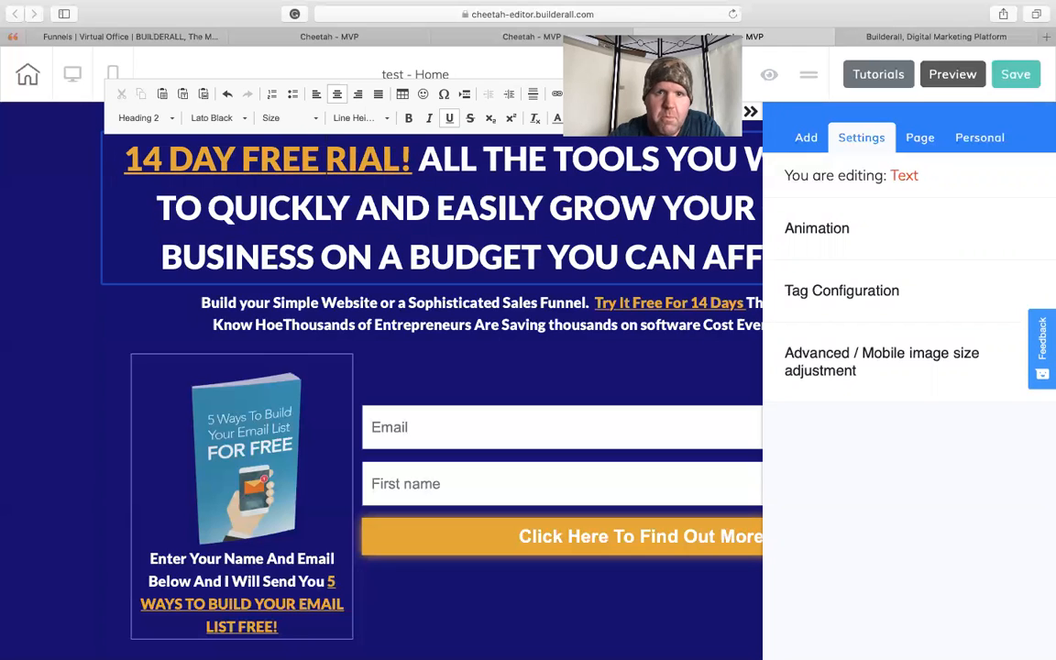
pyautogui.write('T')
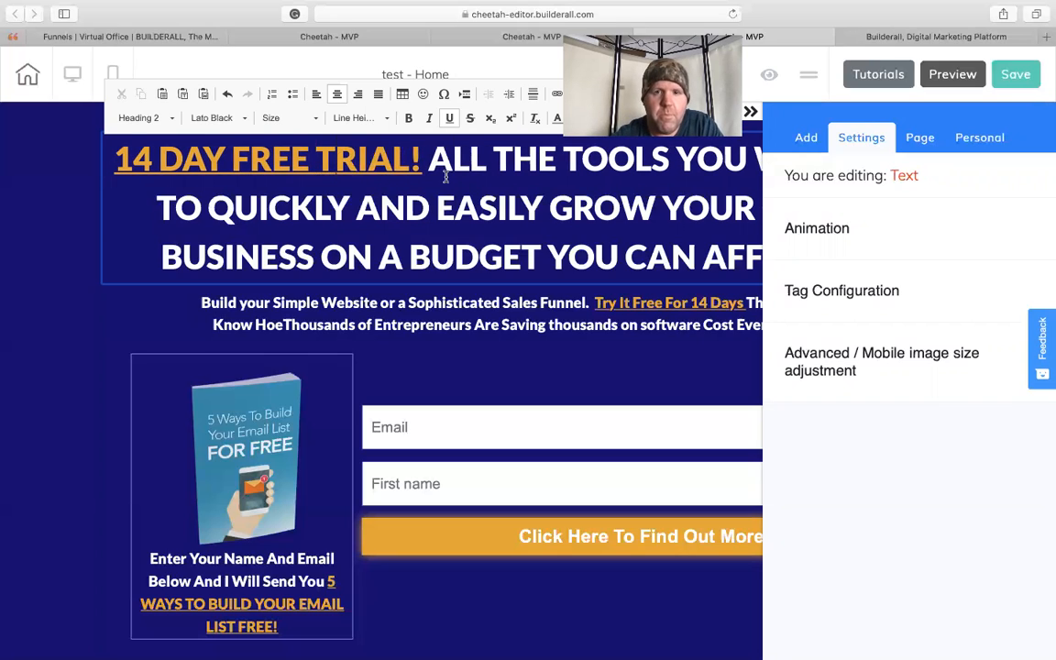
pyautogui.click(752, 111)
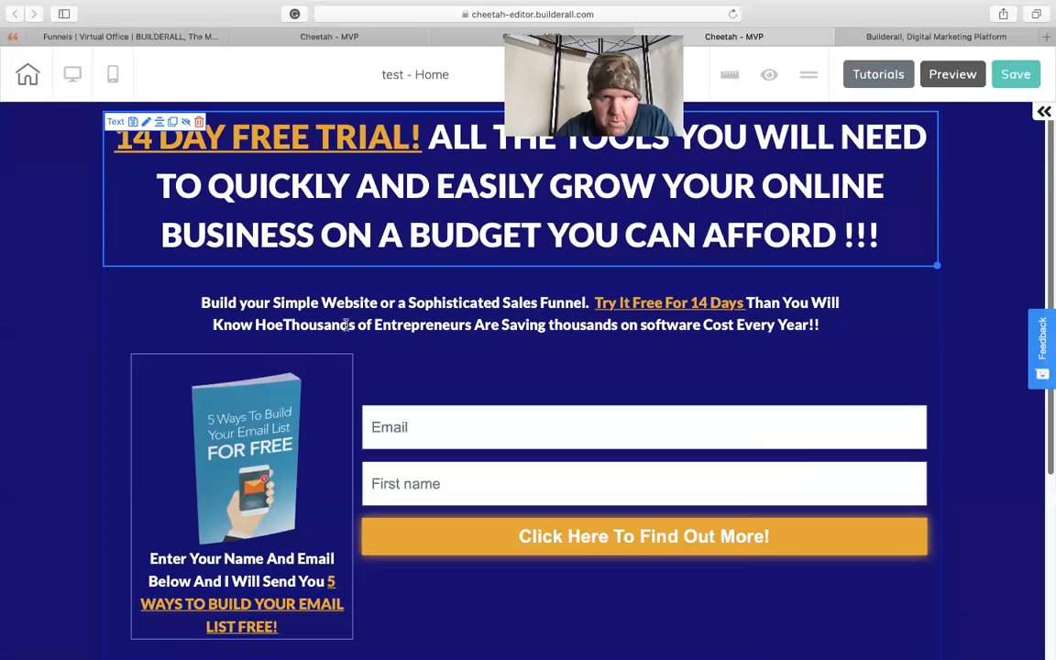
# - Correct "HoeThousands" to "How Thousands" in the text below the main headline
pyautogui.click(281, 320)
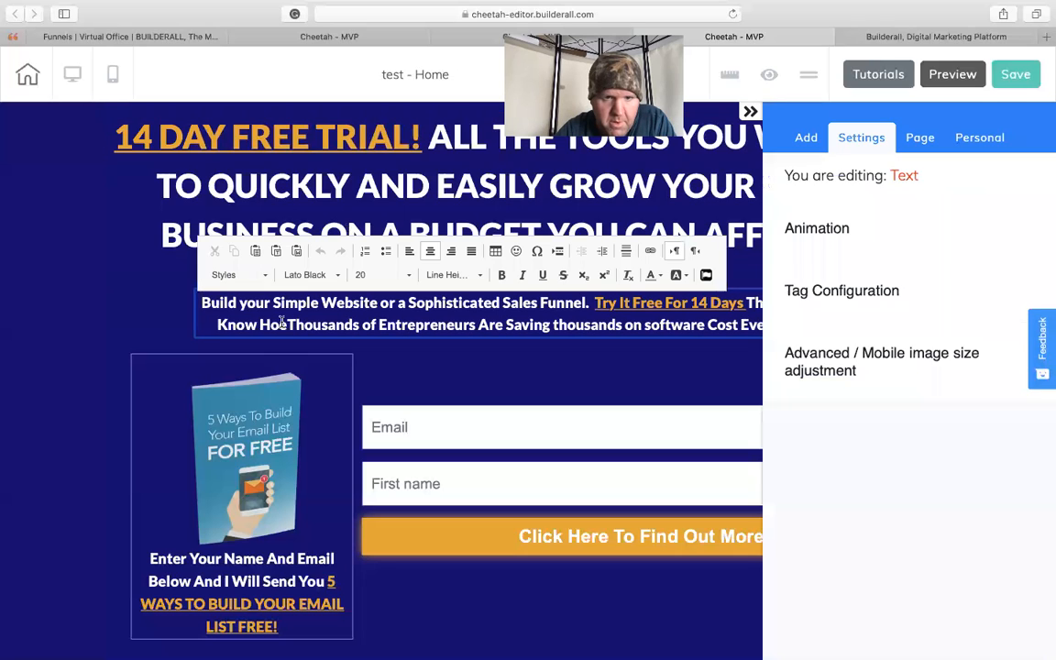
pyautogui.write('w')
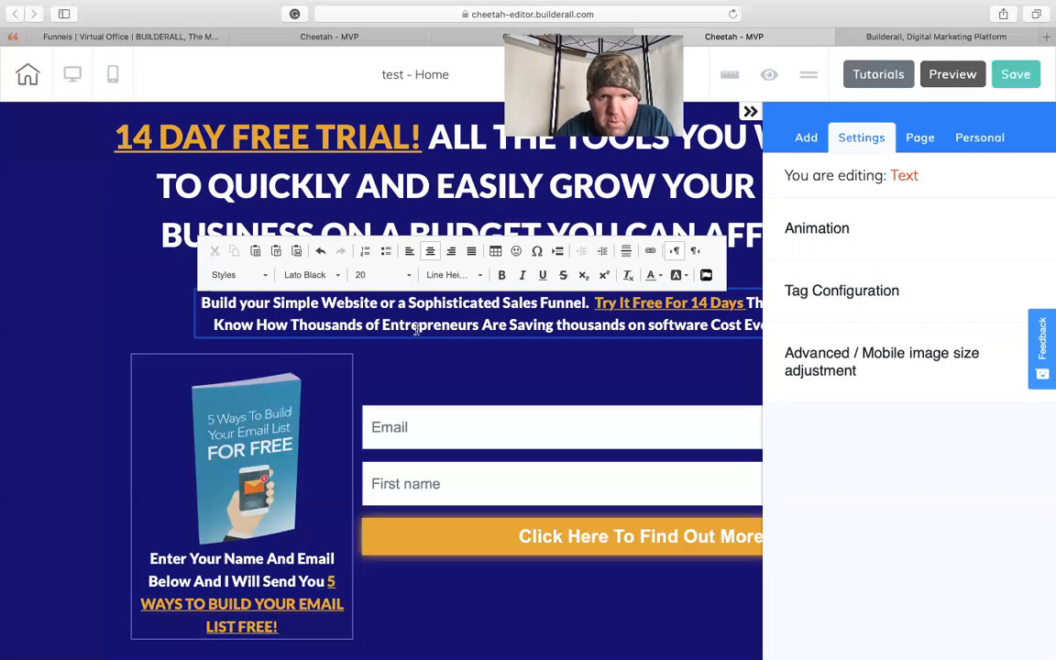
pyautogui.click(481, 355)
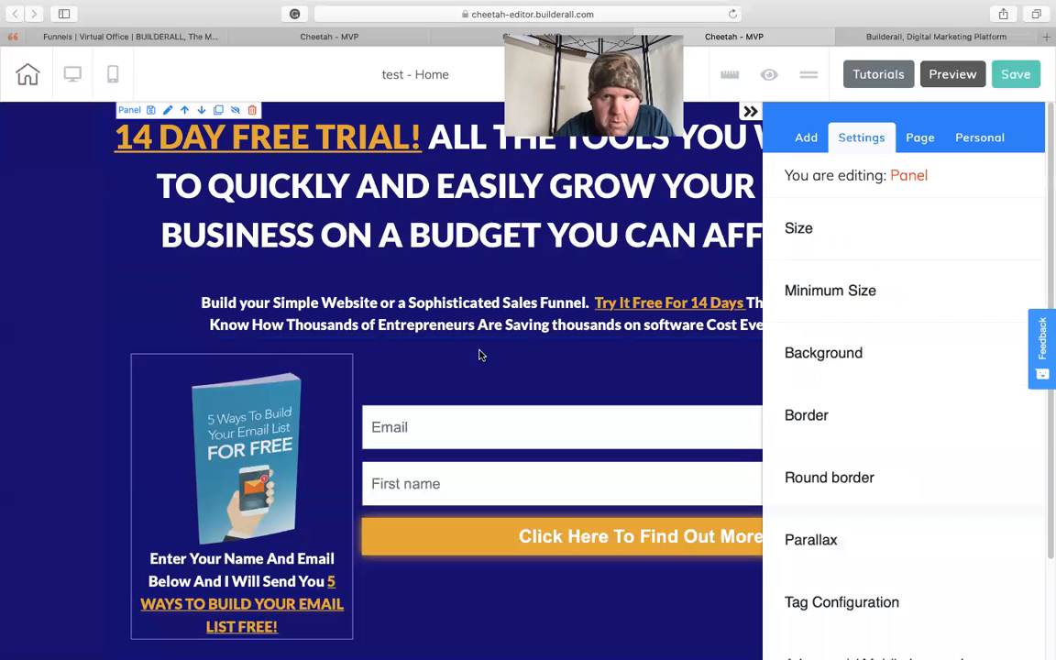
pyautogui.click(751, 111)
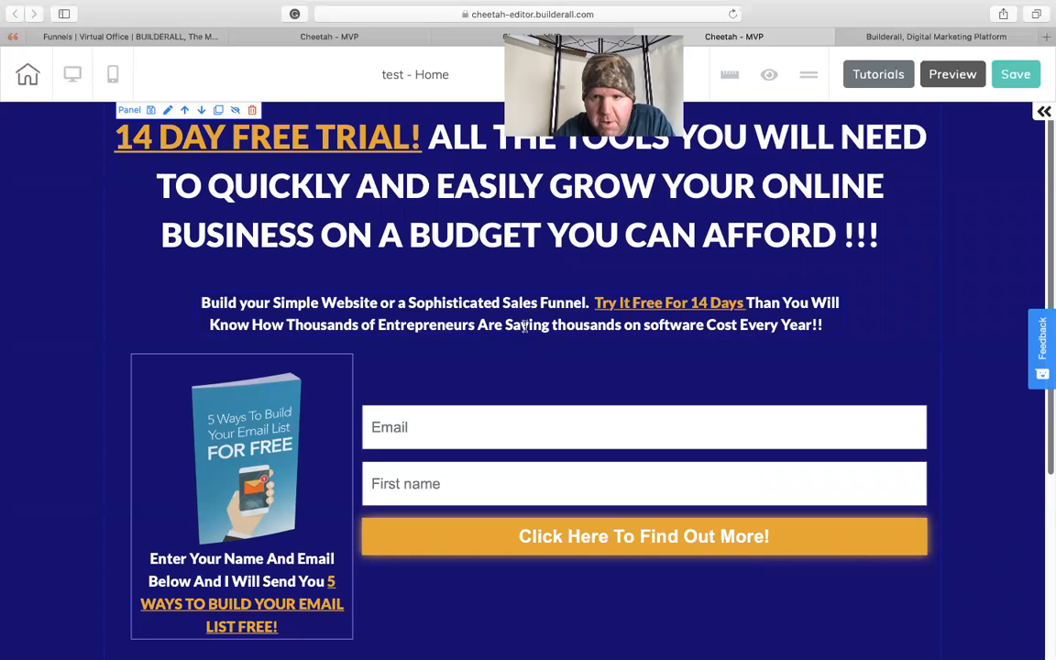
# - Shift the "Build your Simple Website" text block slightly up and to the right below the headline
pyautogui.click(596, 299)
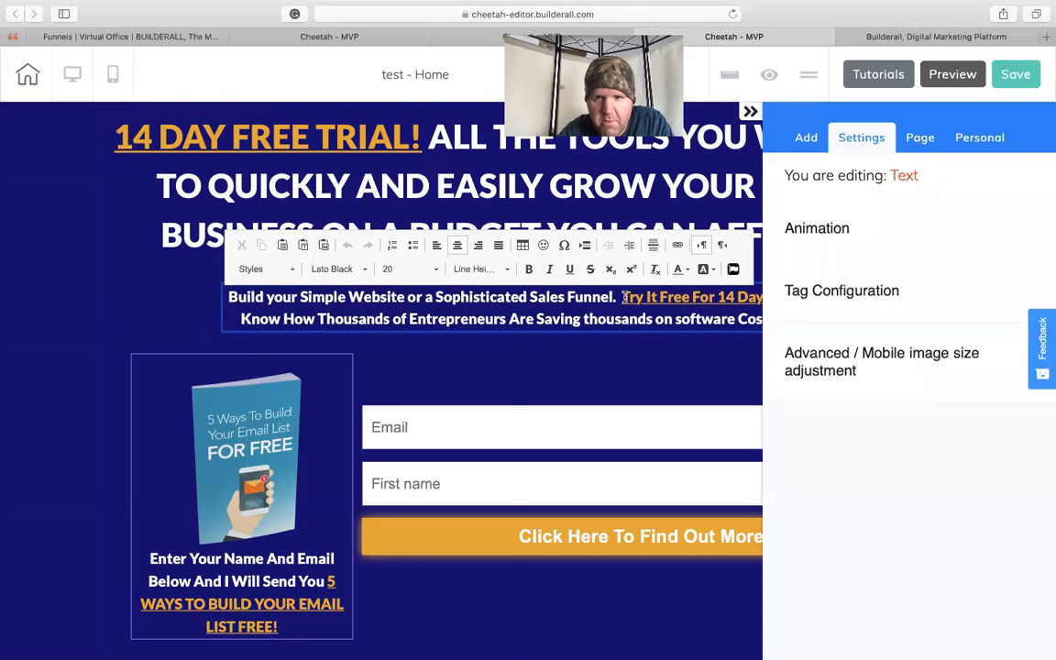
pyautogui.click(750, 111)
pyautogui.click(770, 298)
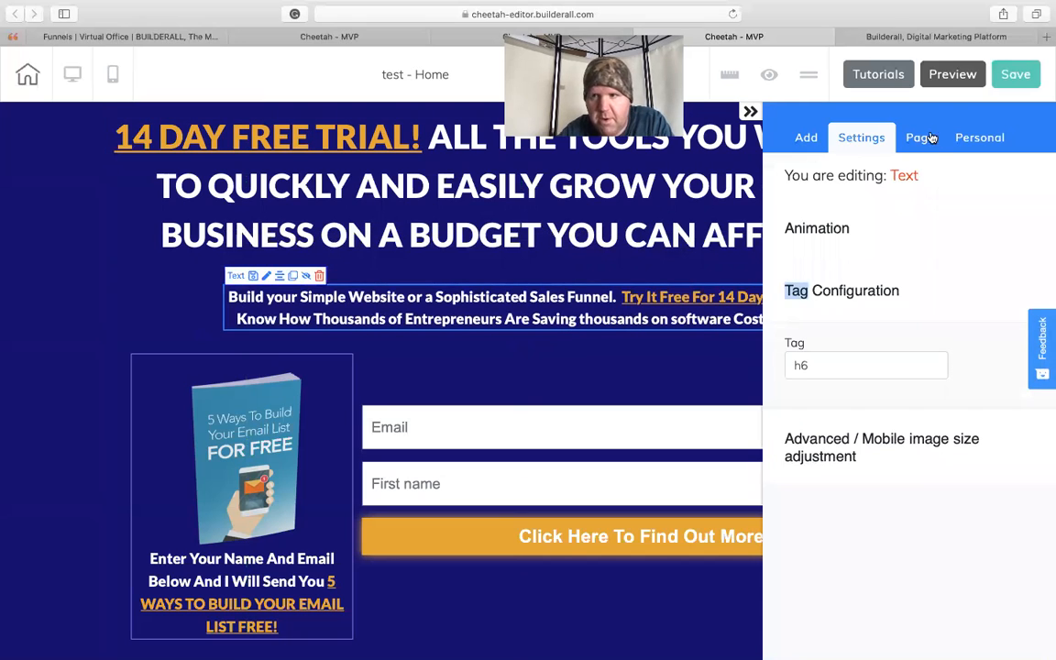
pyautogui.click(750, 111)
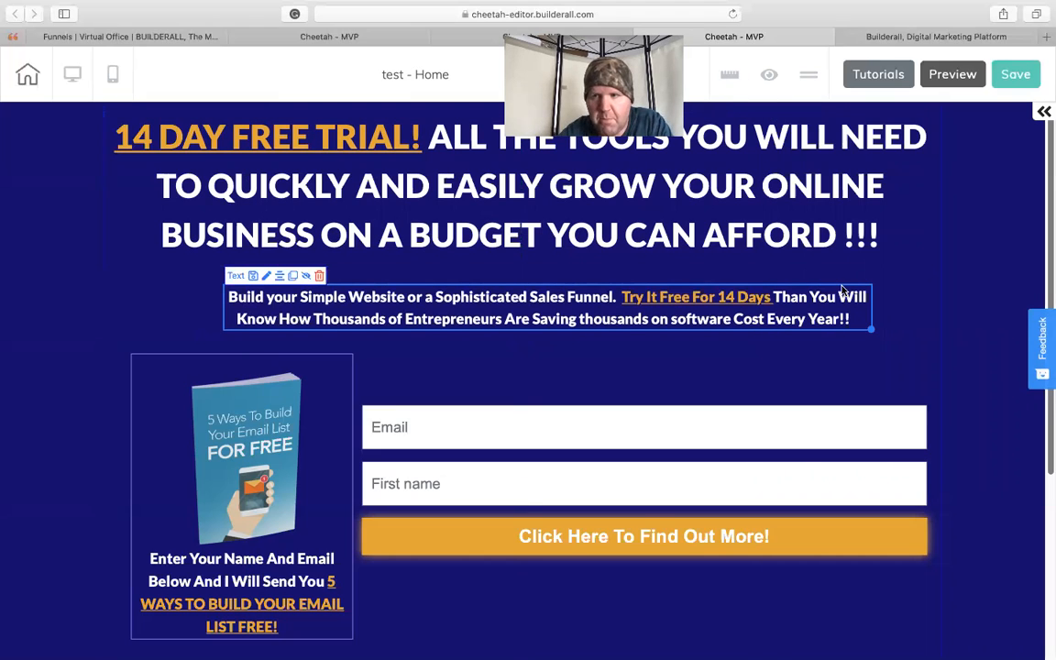
pyautogui.click(1043, 113)
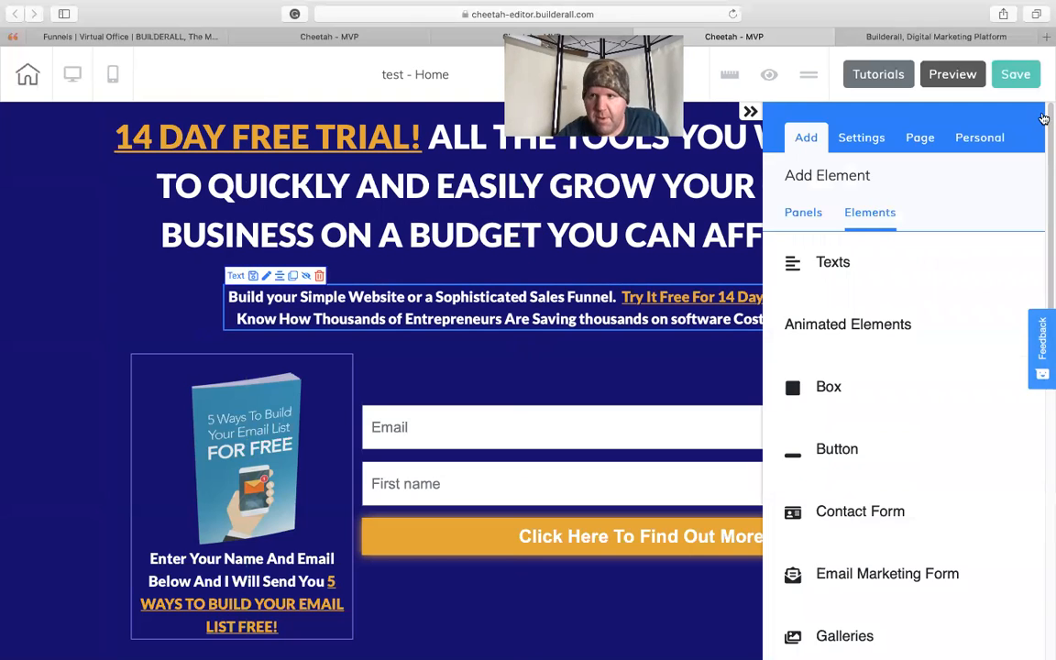
pyautogui.click(751, 112)
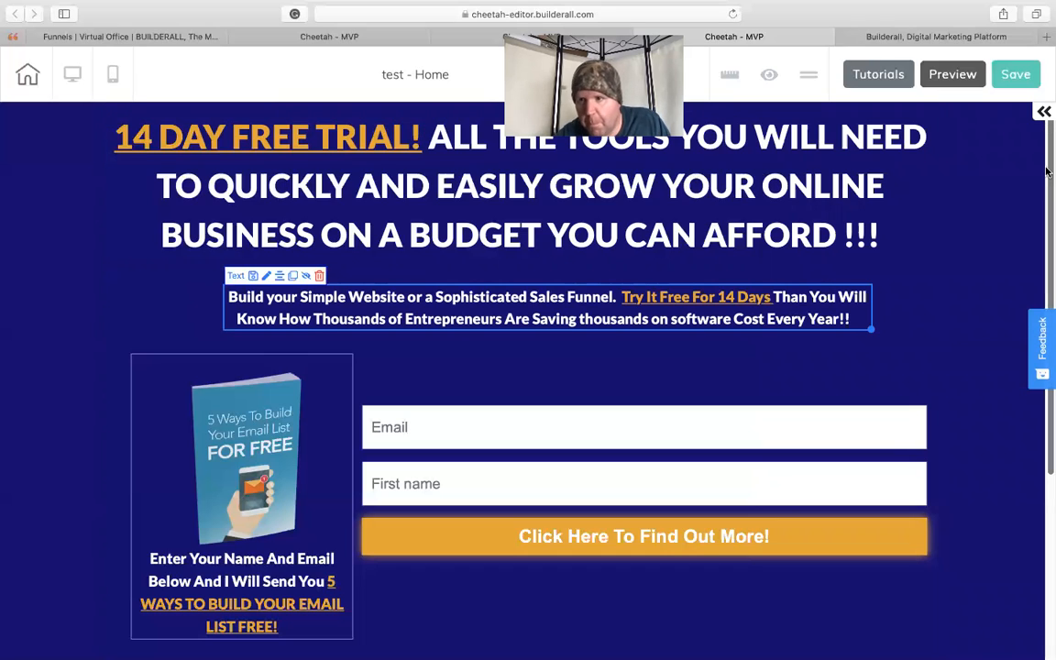
pyautogui.click(1042, 113)
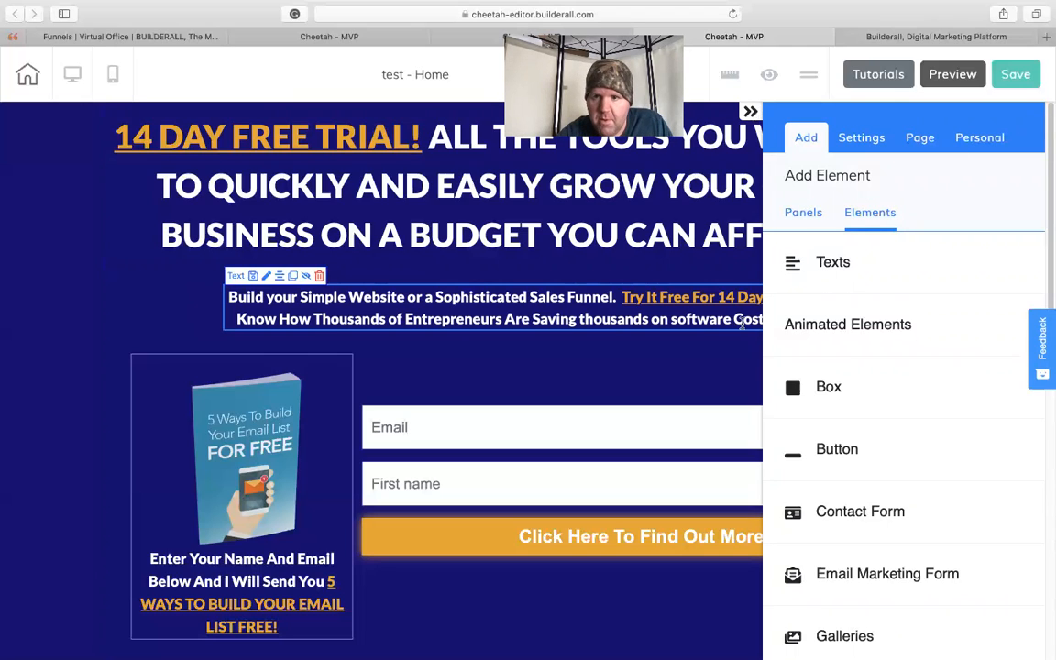
pyautogui.click(750, 112)
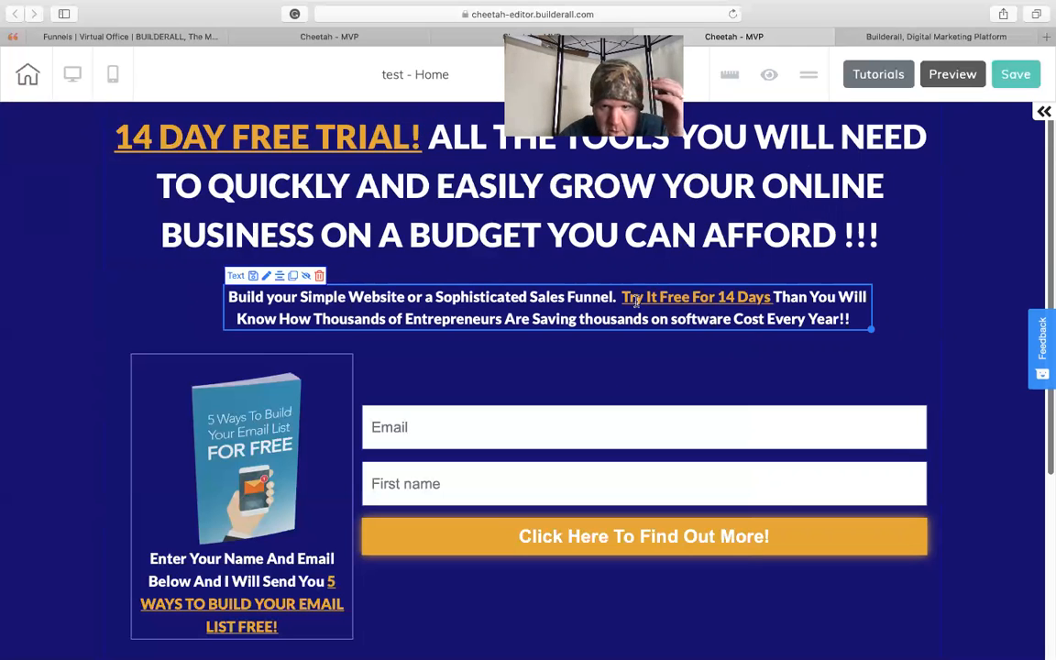
# - Remove the highlighted phrase "Try It Free For 14 Days" from the text block below the main headline
pyautogui.moveTo(534, 297); pyautogui.dragTo(461, 284)
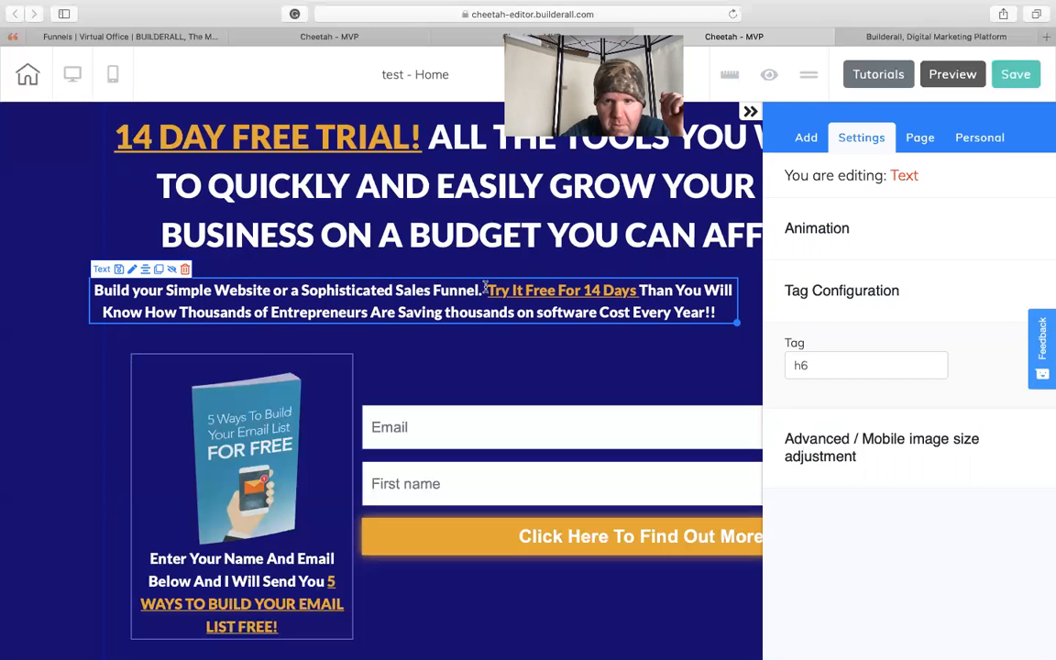
pyautogui.doubleClick(485, 287)
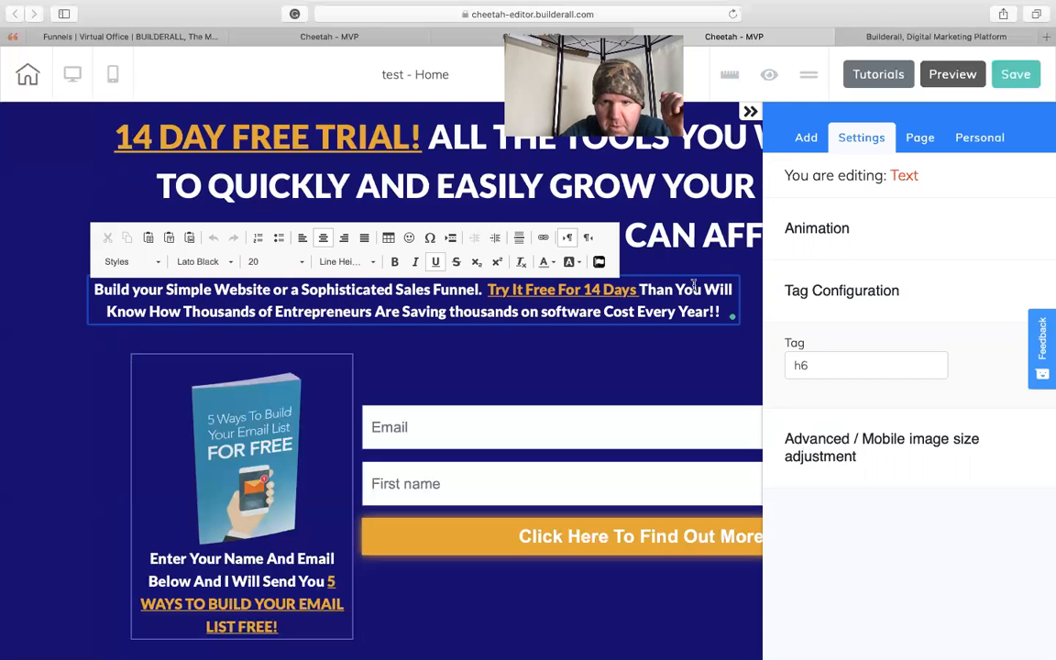
pyautogui.press('BackSpace')
pyautogui.press('BackSpace')
pyautogui.press('BackSpace')
pyautogui.press('BackSpace')
pyautogui.press('BackSpace')
pyautogui.press('BackSpace')
pyautogui.press('BackSpace')
pyautogui.press('BackSpace')
pyautogui.press('BackSpace')
pyautogui.press('BackSpace')
pyautogui.press('BackSpace')
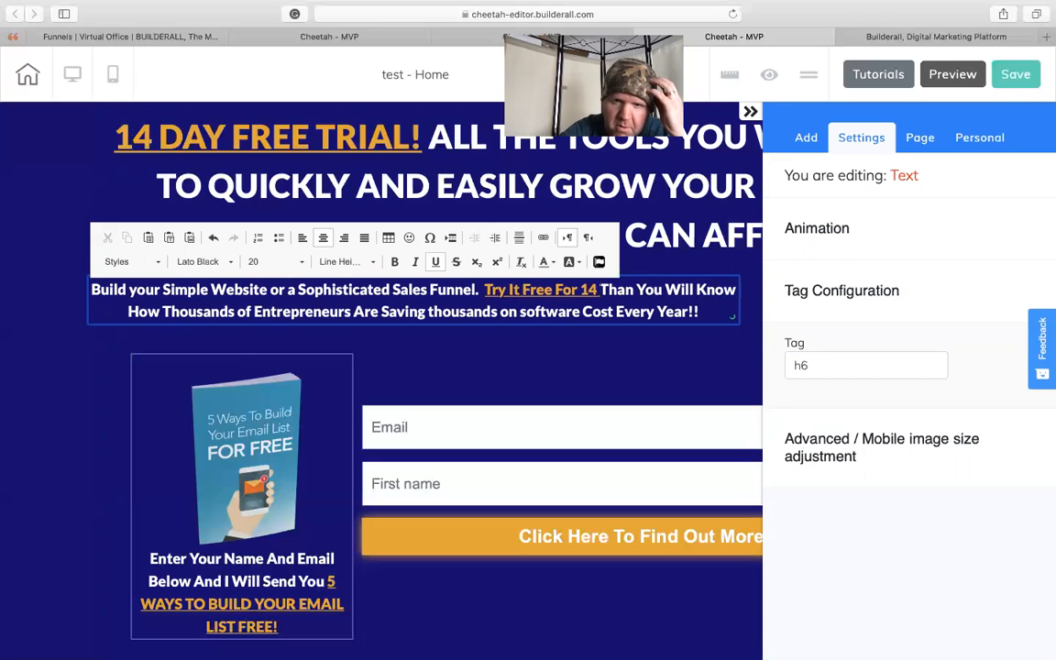
pyautogui.press('BackSpace')
pyautogui.press('BackSpace')
pyautogui.press('BackSpace')
pyautogui.press('BackSpace')
pyautogui.press('BackSpace')
pyautogui.press('BackSpace')
pyautogui.press('BackSpace')
pyautogui.press('BackSpace')
pyautogui.press('BackSpace')
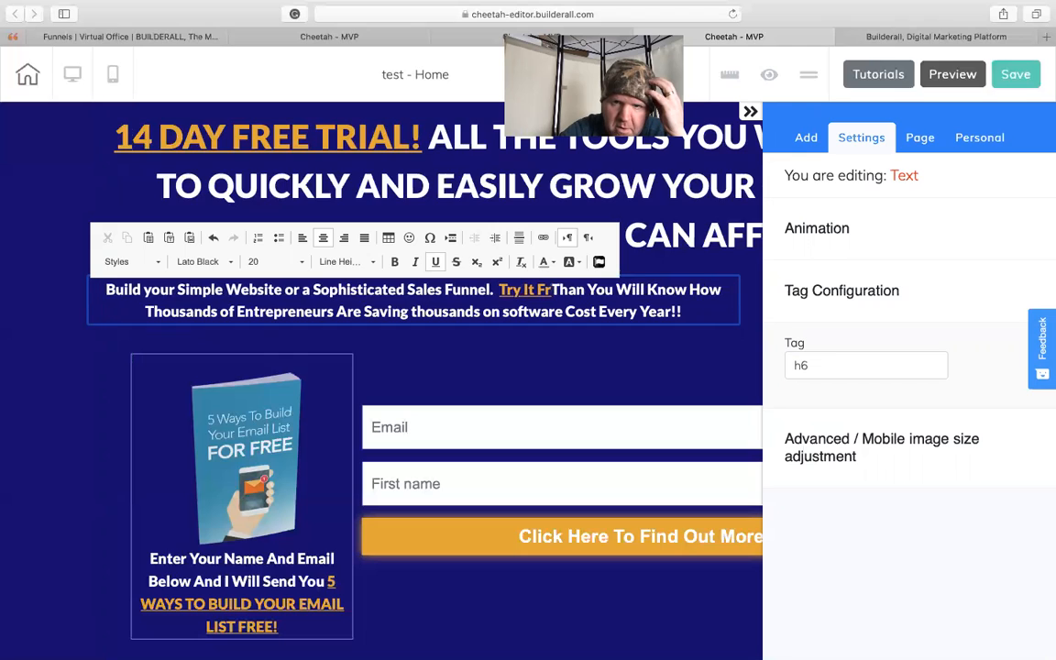
pyautogui.press('BackSpace')
pyautogui.press('BackSpace')
pyautogui.press('BackSpace')
pyautogui.press('BackSpace')
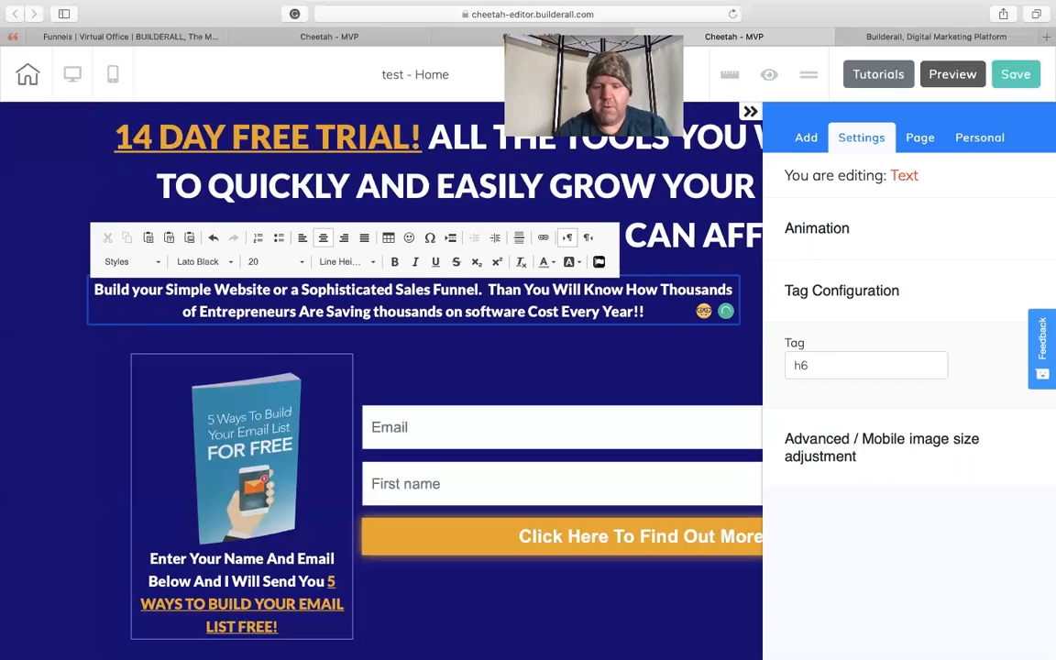
# - Insert the highlighted, underlined phrase "Free Video Reveals" after "Sophisticated Sales Funnel." in the text block
pyautogui.write('Fre')
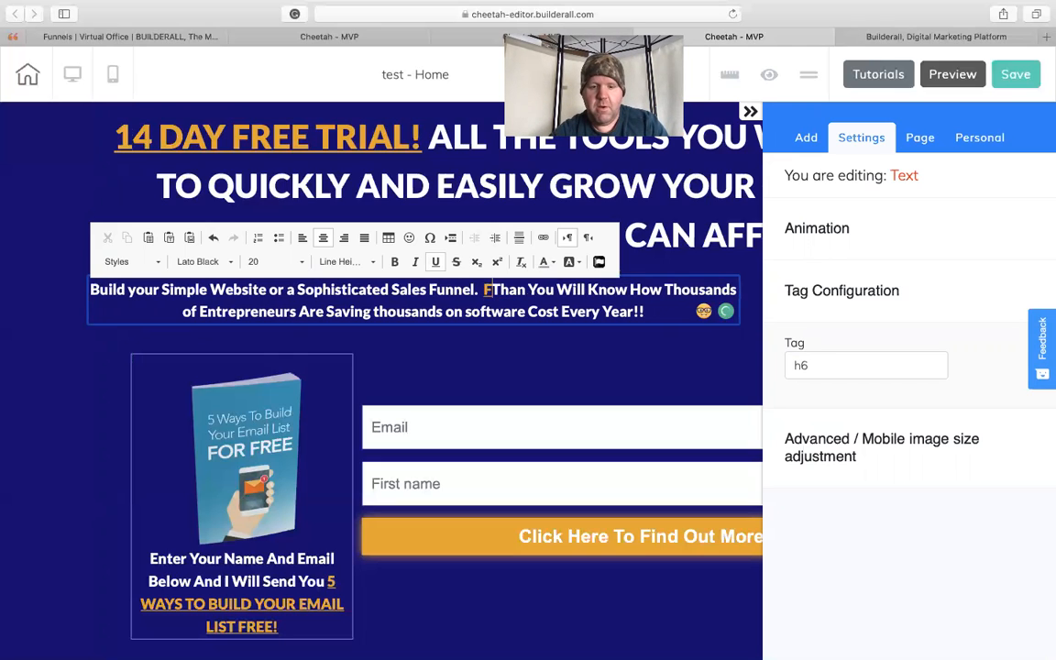
pyautogui.write('e ')
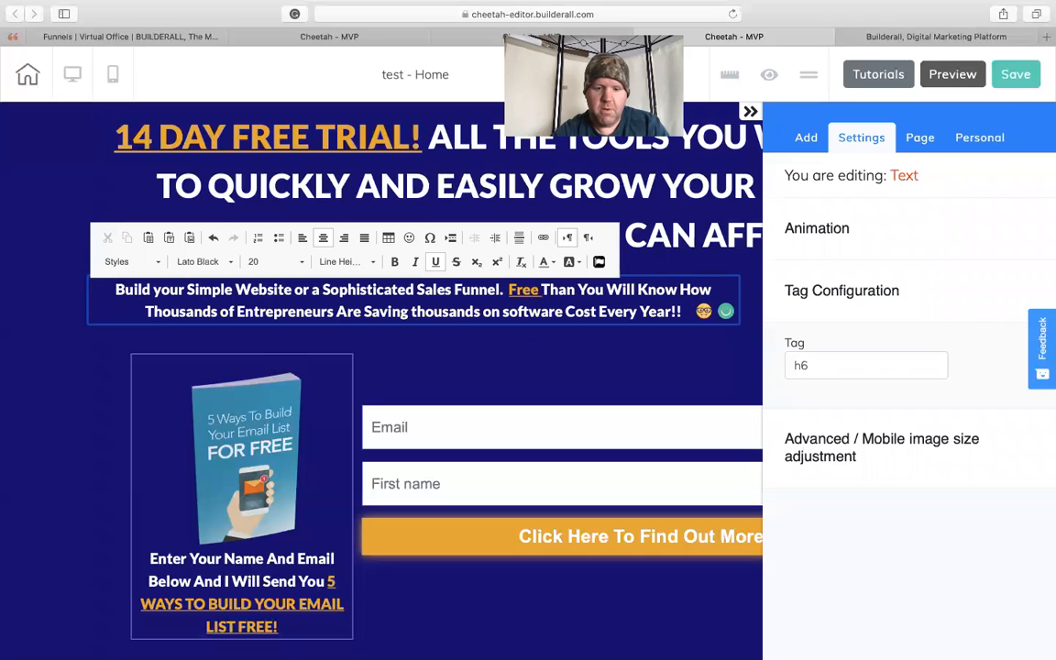
pyautogui.write('video')
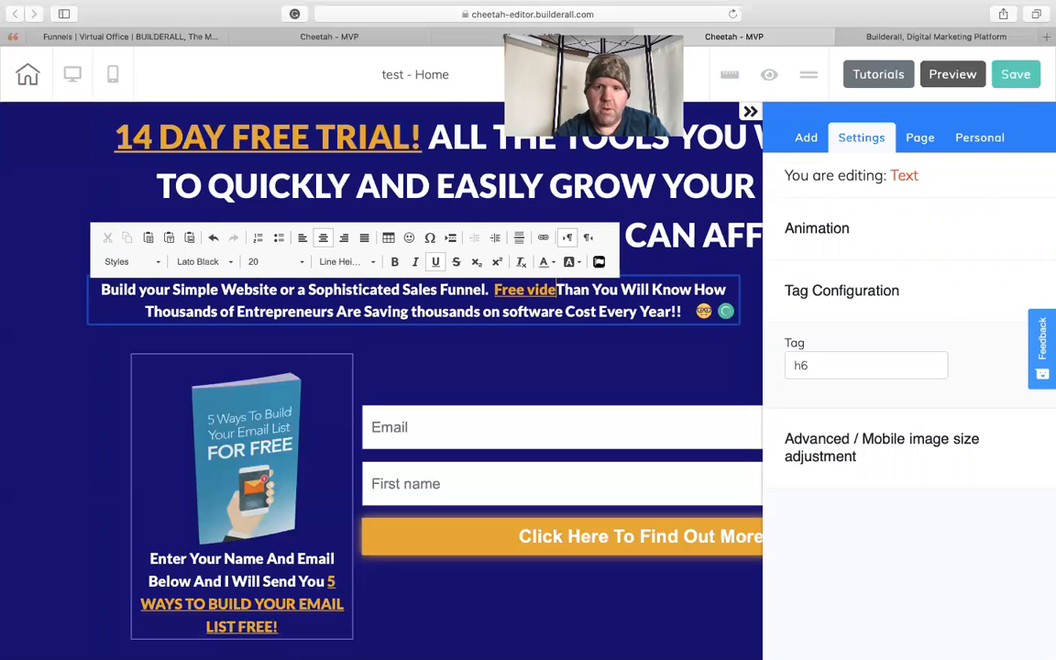
pyautogui.press('BackSpace')
pyautogui.press('BackSpace')
pyautogui.press('BackSpace')
pyautogui.press('BackSpace')
pyautogui.press('BackSpace')
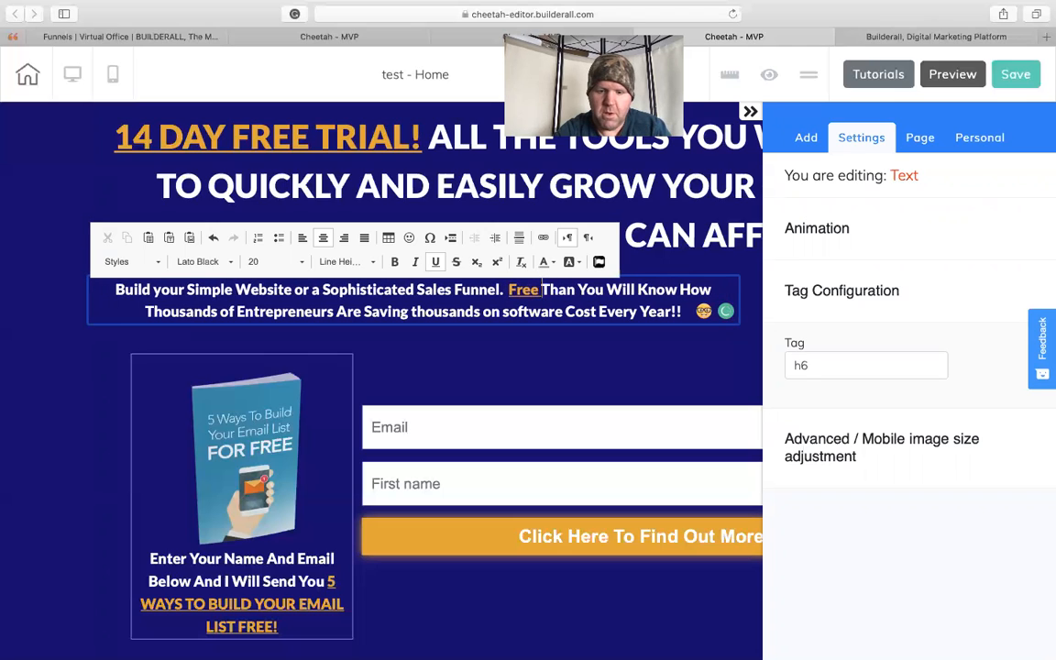
pyautogui.write('Video')
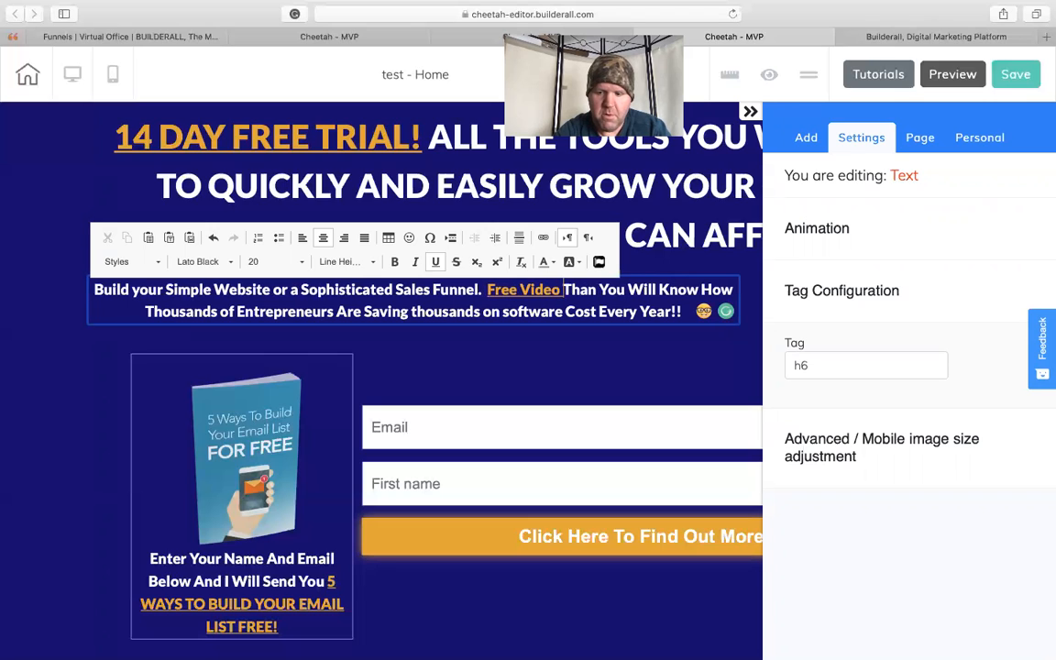
pyautogui.write(' Revea')
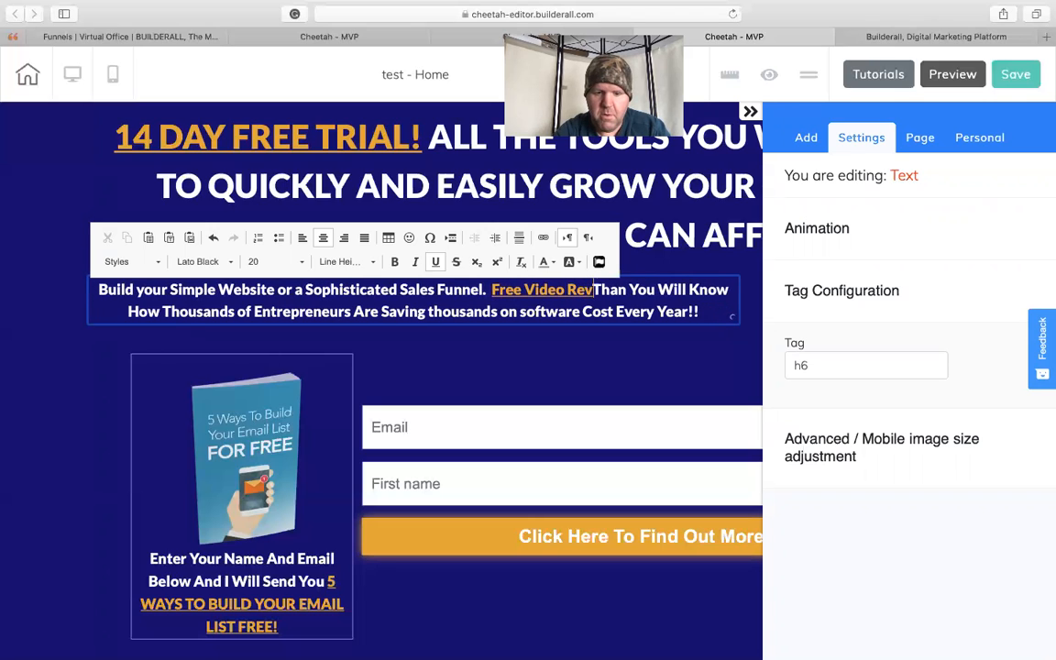
pyautogui.write('ls')
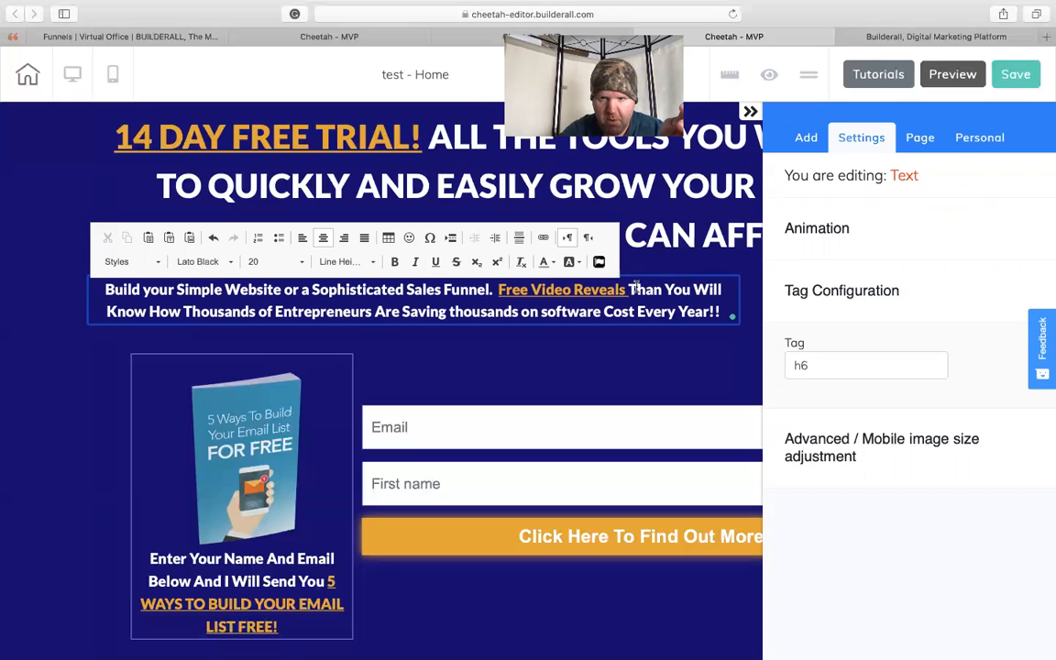
# - Delete "Than You Will Know How Thousands of" between "Free Video Reveals" and "Entrepreneurs" in the text block
pyautogui.press('Delete')
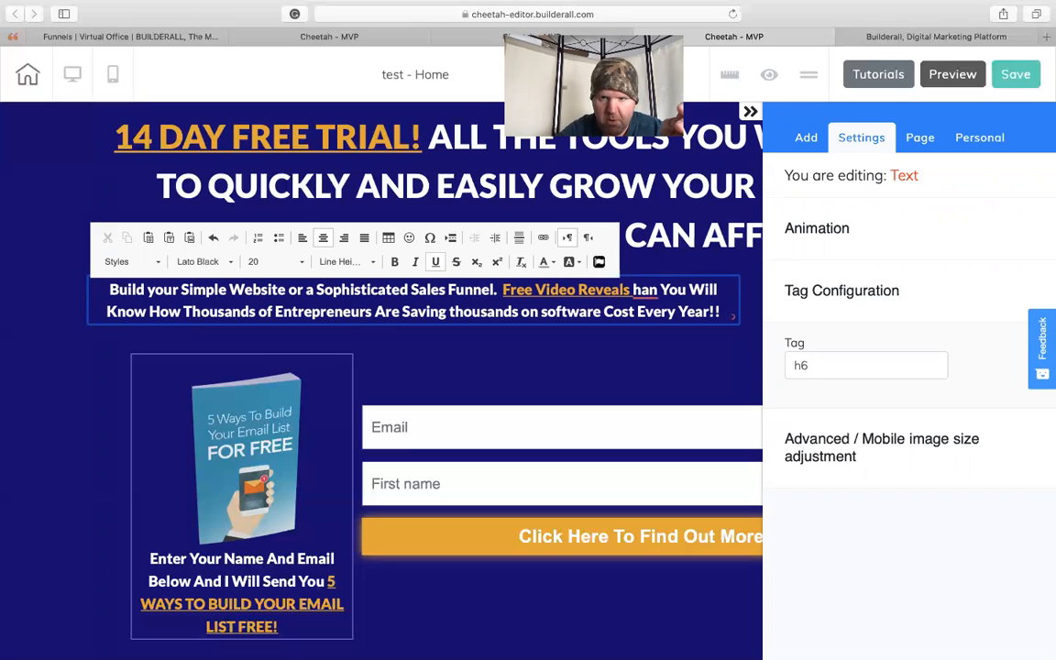
pyautogui.moveTo(634, 289); pyautogui.dragTo(691, 305)
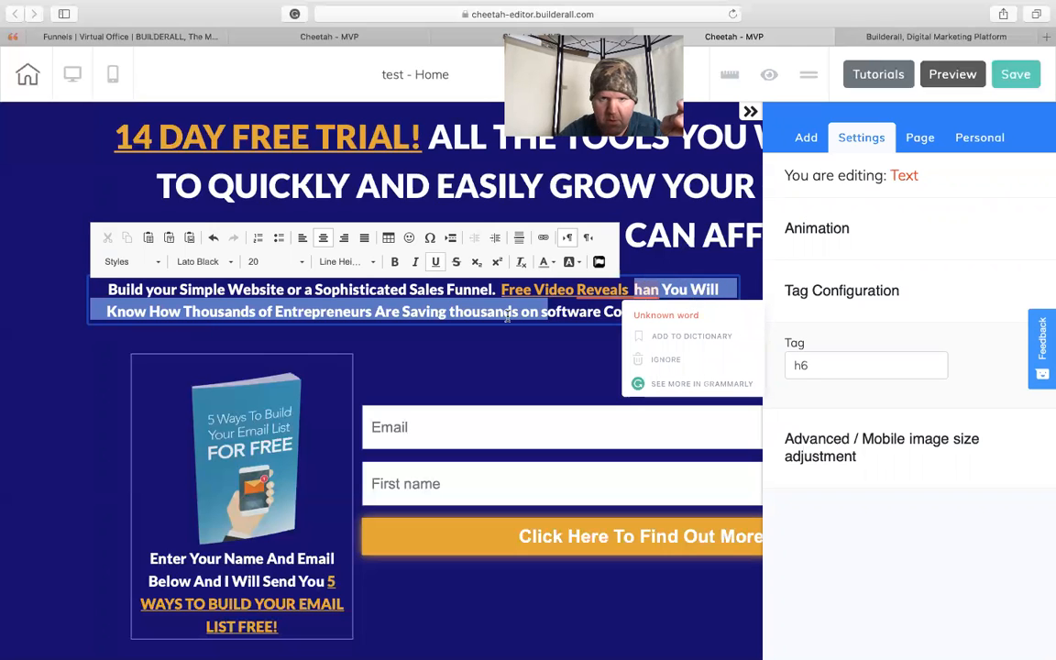
pyautogui.moveTo(349, 298); pyautogui.dragTo(271, 314)
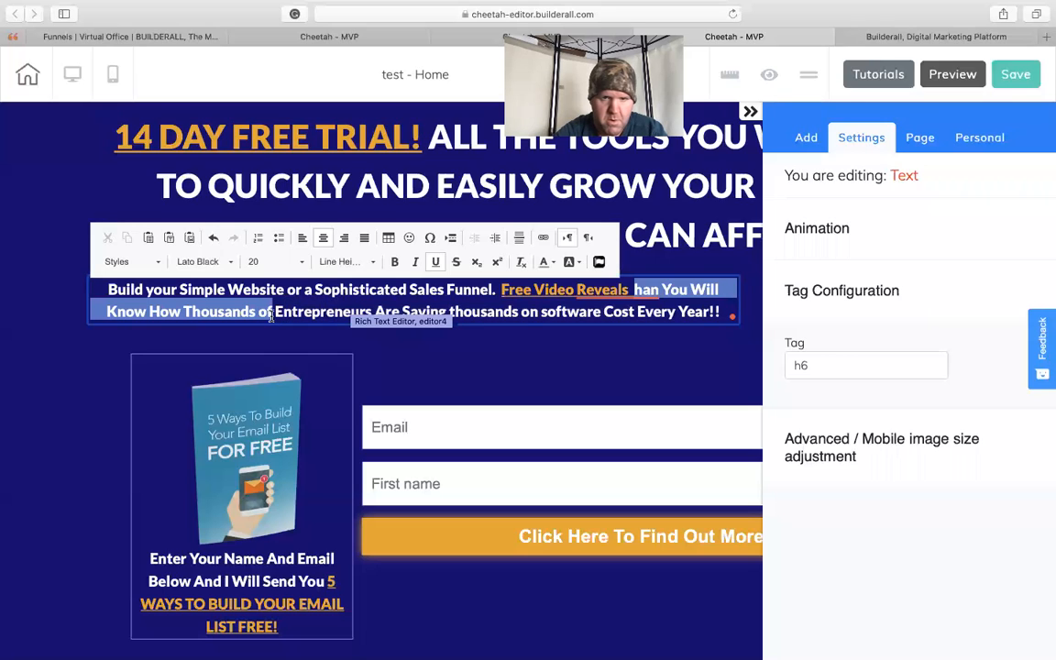
pyautogui.press('BackSpace')
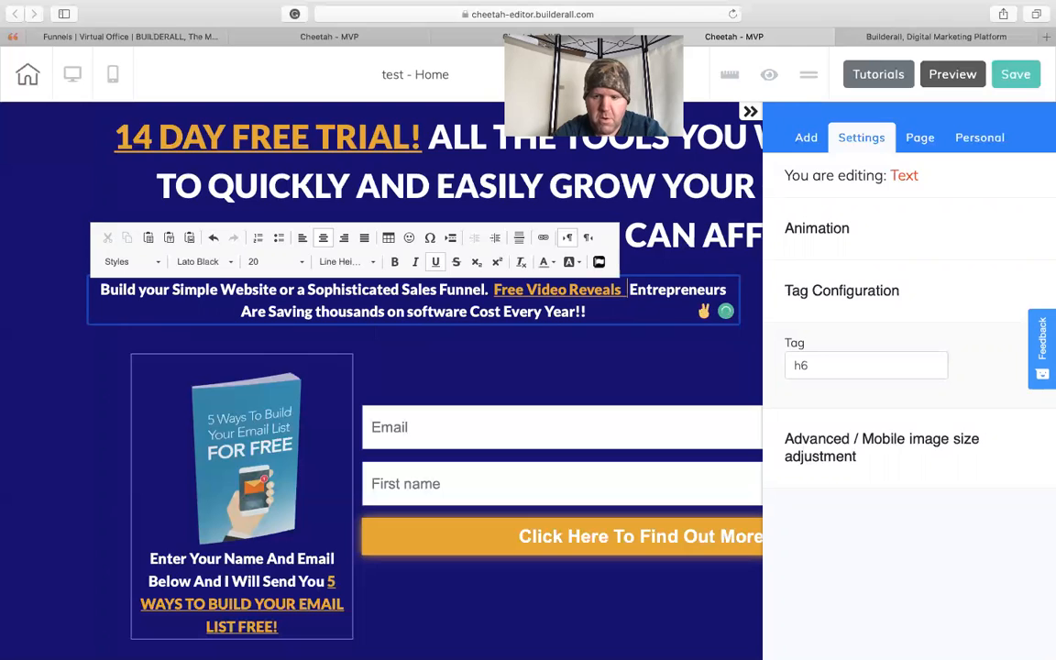
# - Add "How" in plain white before "Entrepreneurs" and remove the extra space in front of it
pyautogui.write('Ho')
pyautogui.press('BackSpace')
pyautogui.press('BackSpace')
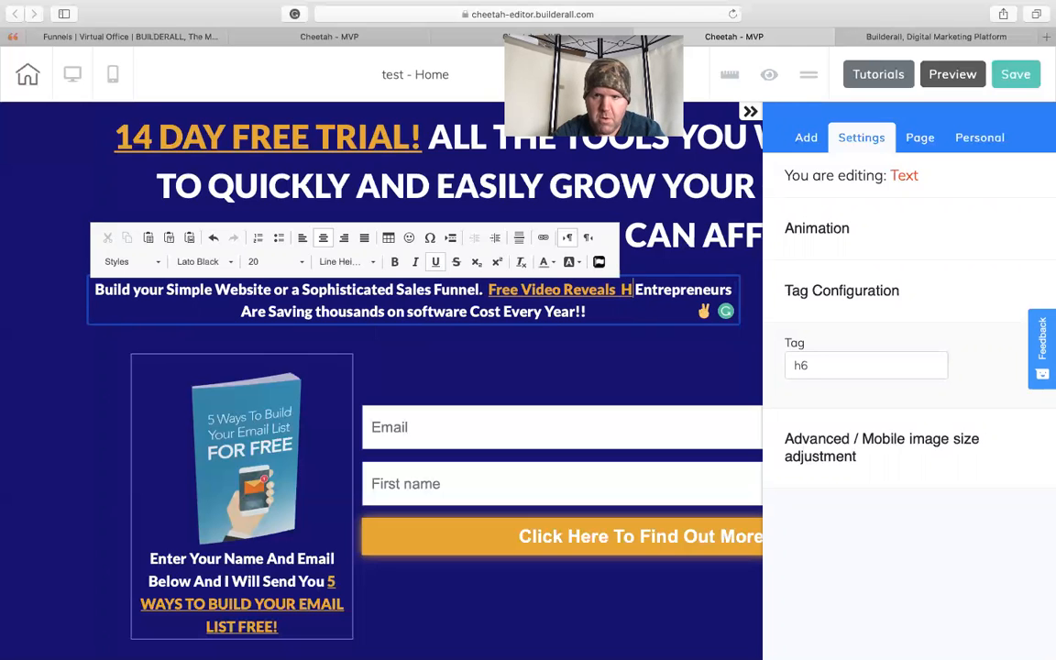
pyautogui.press('BackSpace')
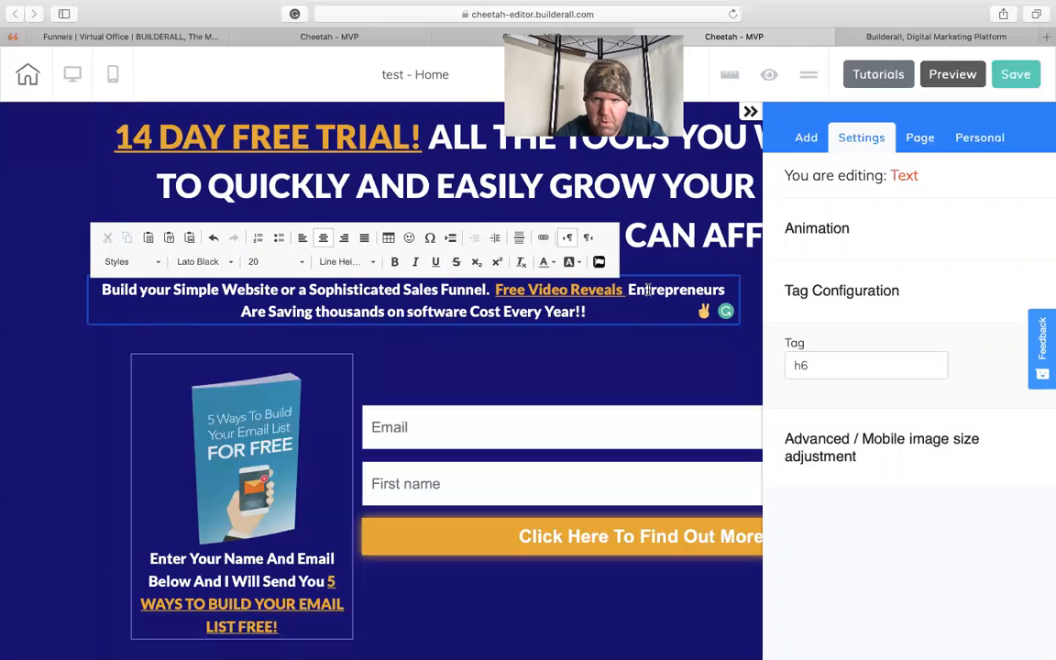
pyautogui.write('How')
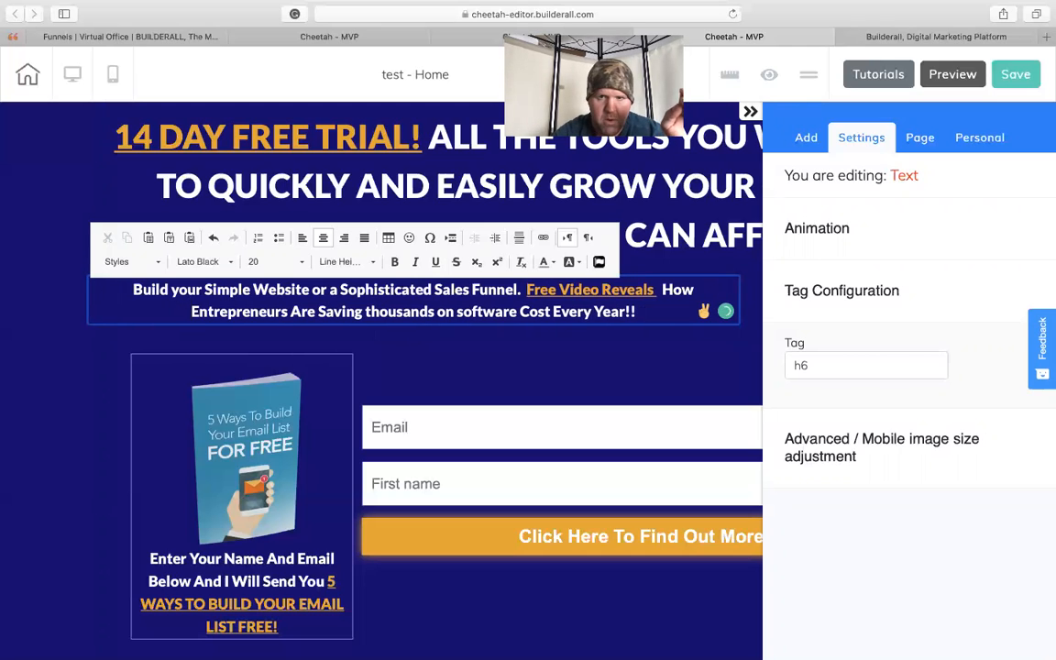
pyautogui.click(662, 290)
pyautogui.press('BackSpace')
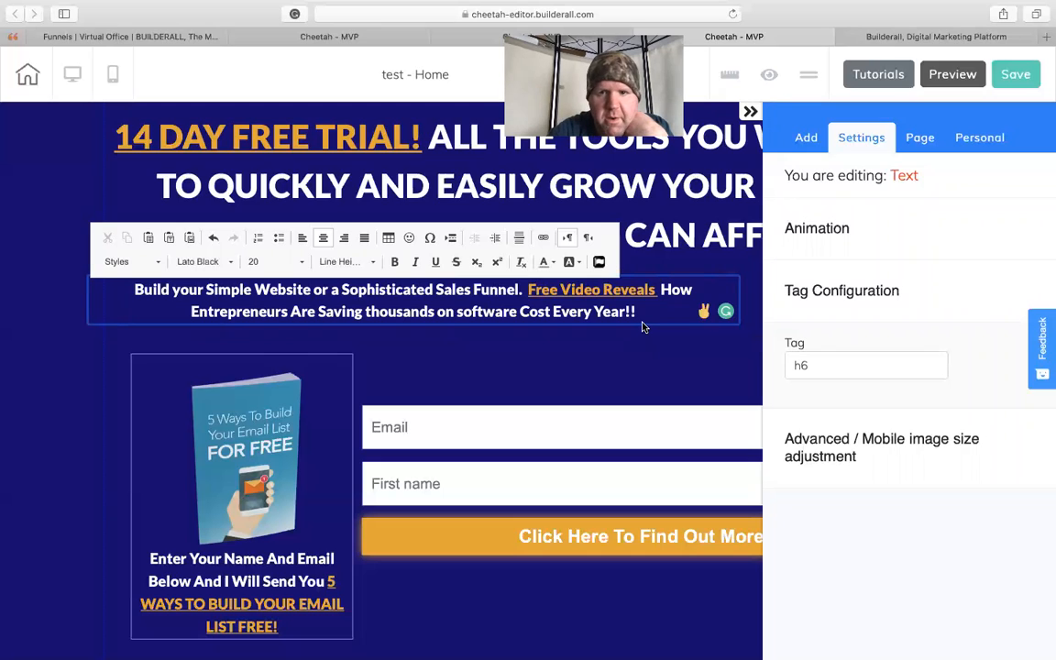
# - Change the headline text of the MailingBoss form's orange button to "Click Here To Watch The Free Video Now!"
pyautogui.click(546, 539)
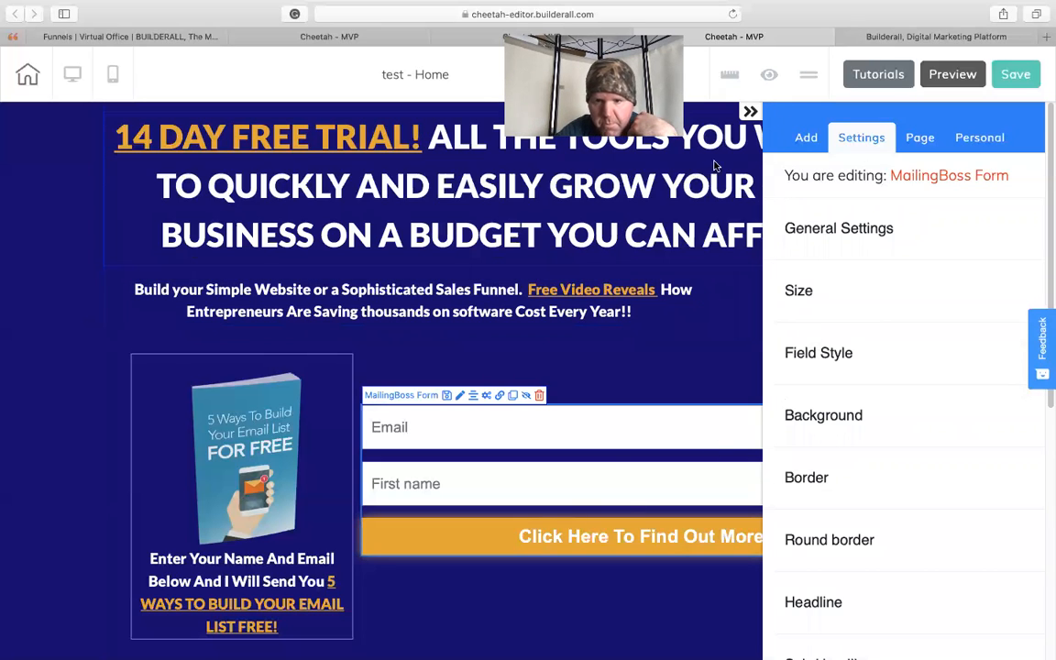
pyautogui.click(750, 111)
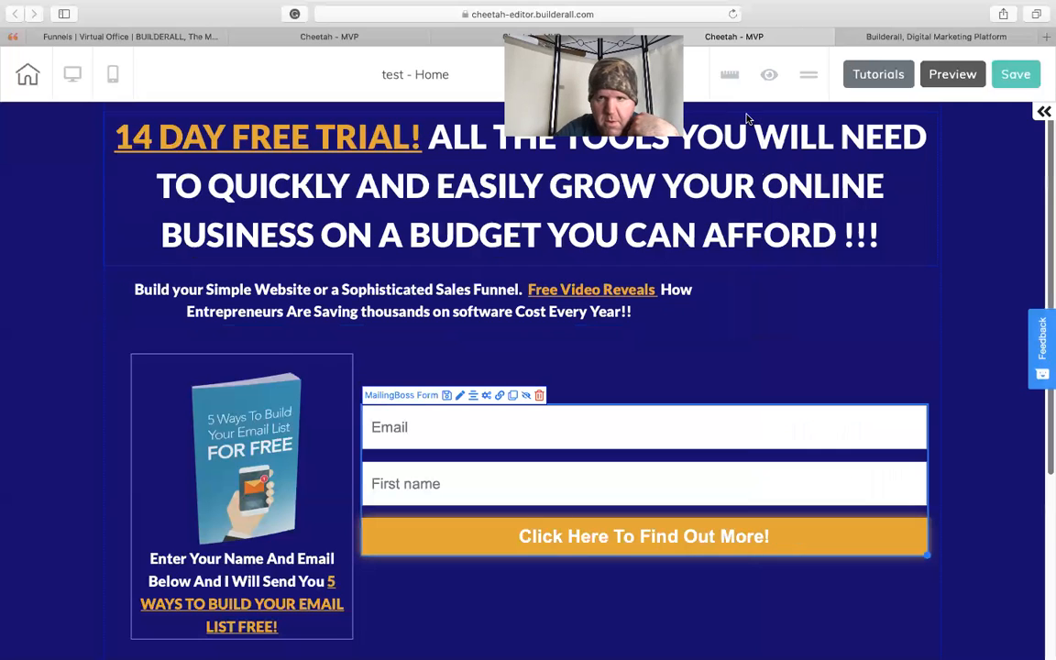
pyautogui.click(703, 538)
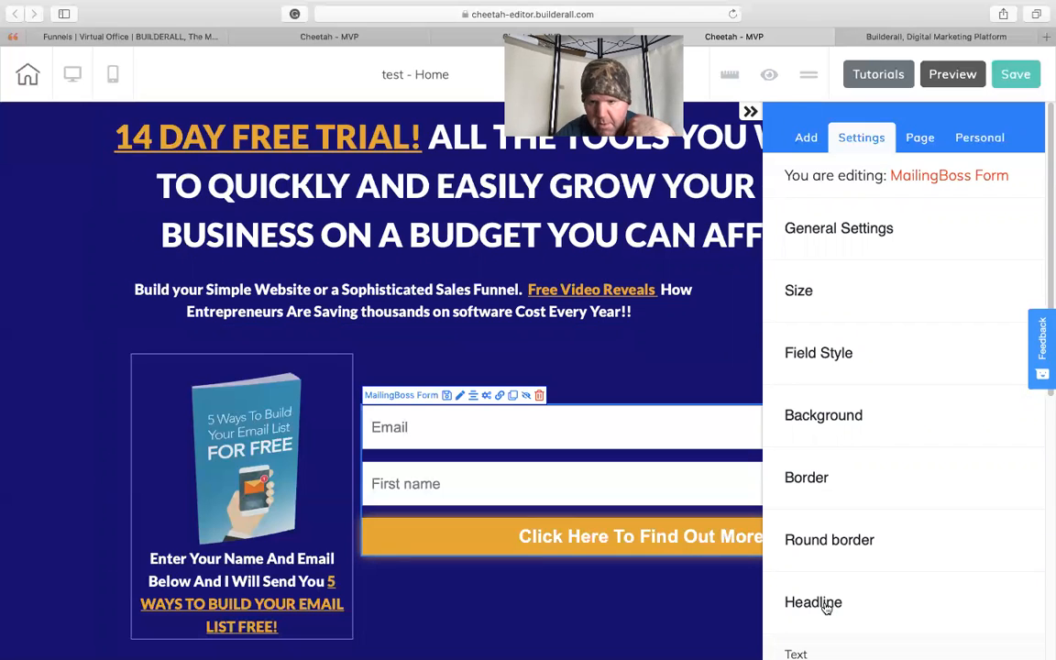
pyautogui.scroll(-4, 1027, 358)
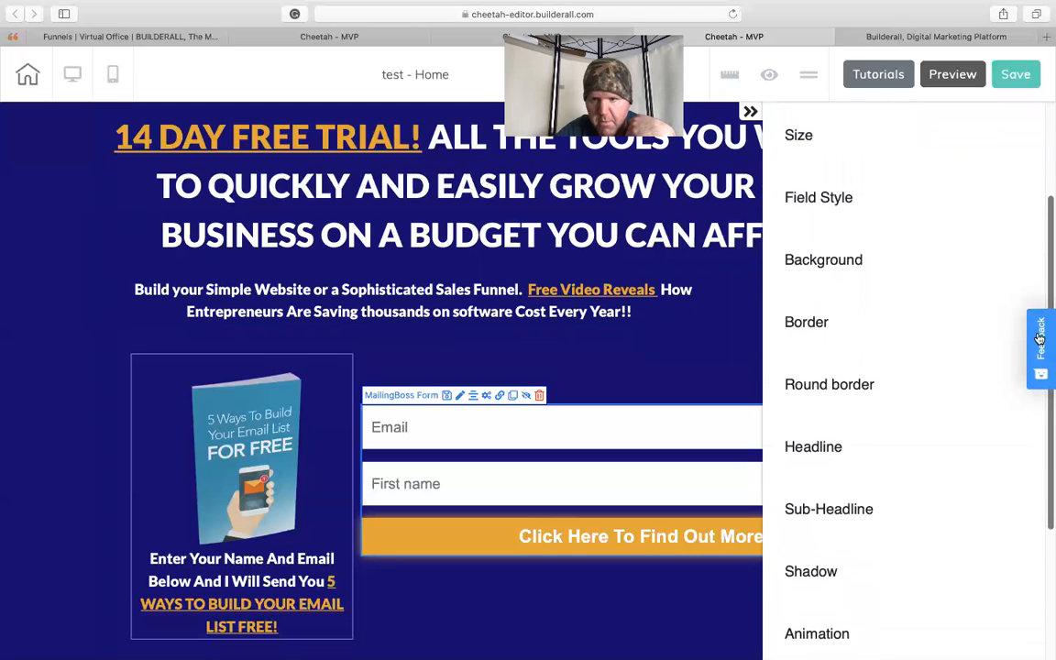
pyautogui.click(810, 448)
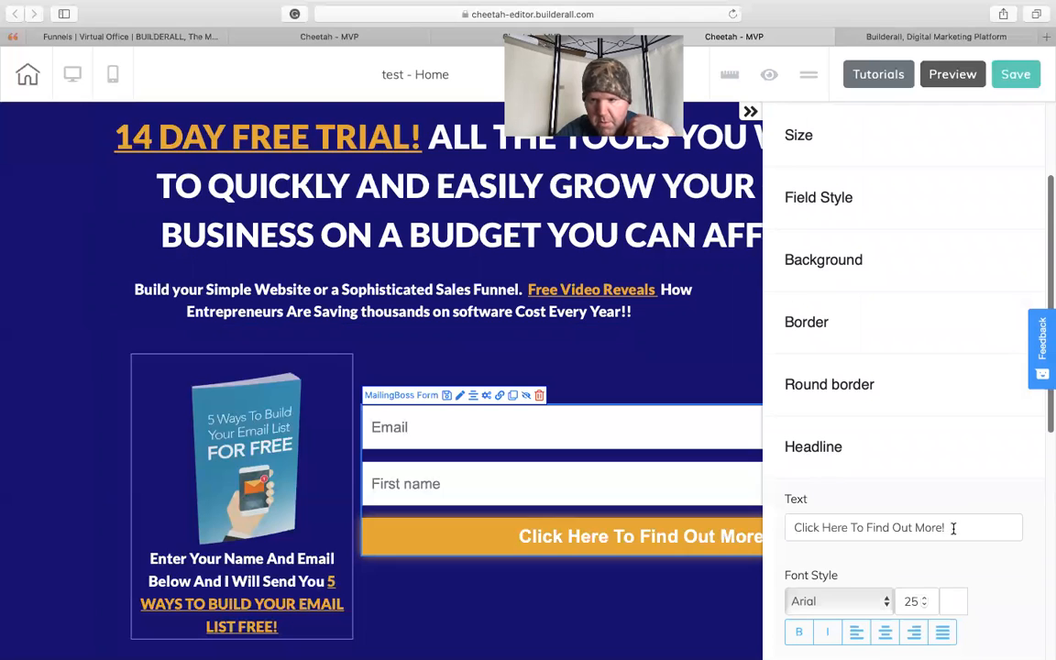
pyautogui.moveTo(940, 527); pyautogui.dragTo(780, 530)
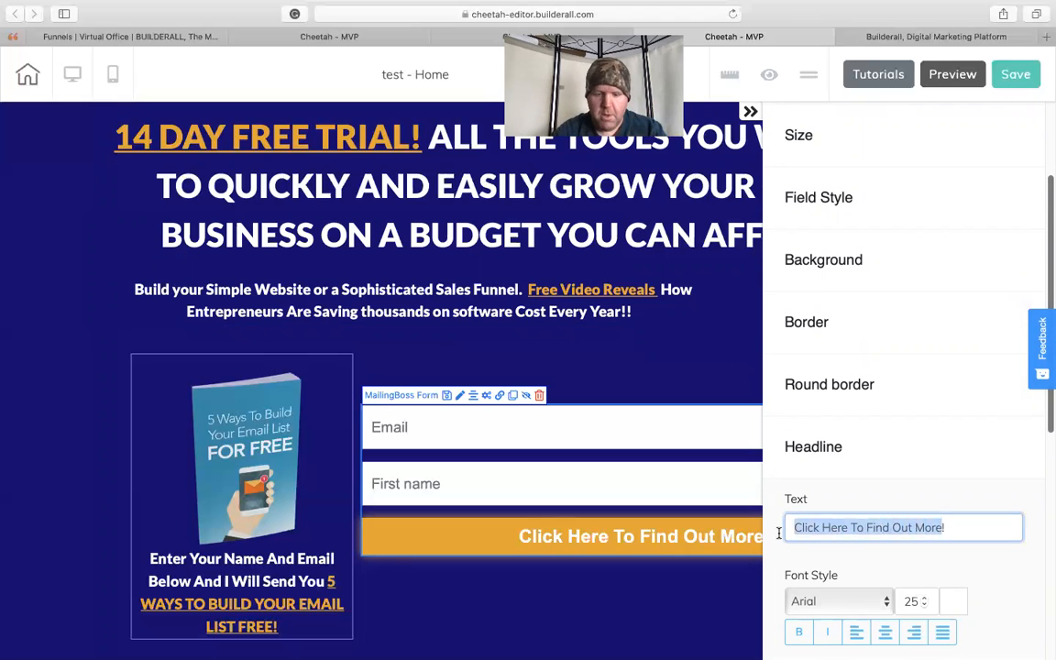
pyautogui.click(870, 527)
pyautogui.moveTo(869, 527); pyautogui.dragTo(939, 530)
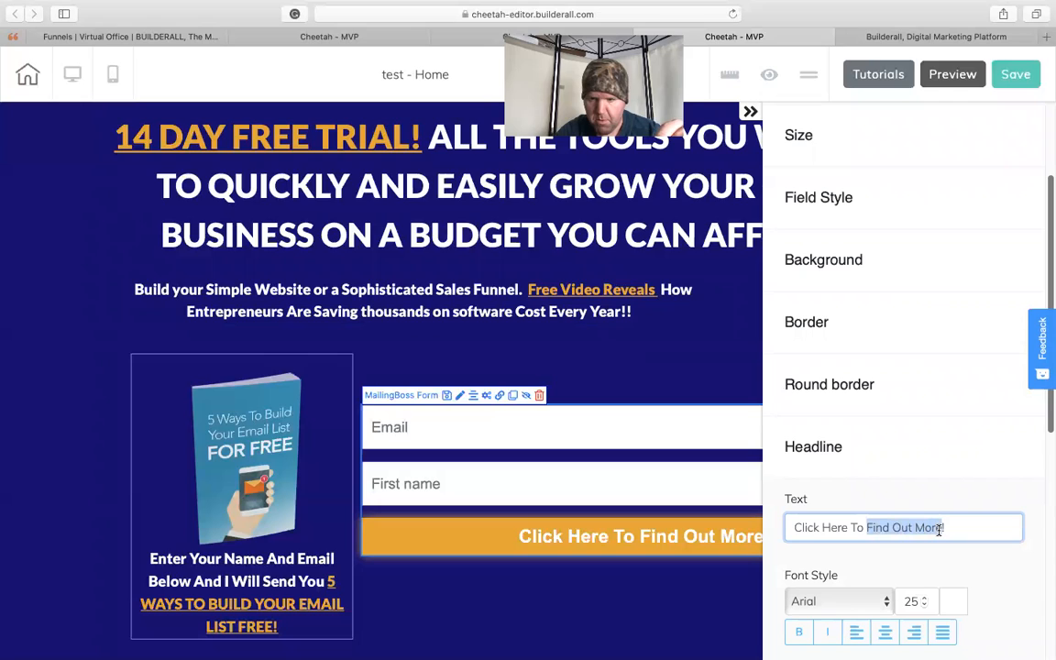
pyautogui.write('Watch')
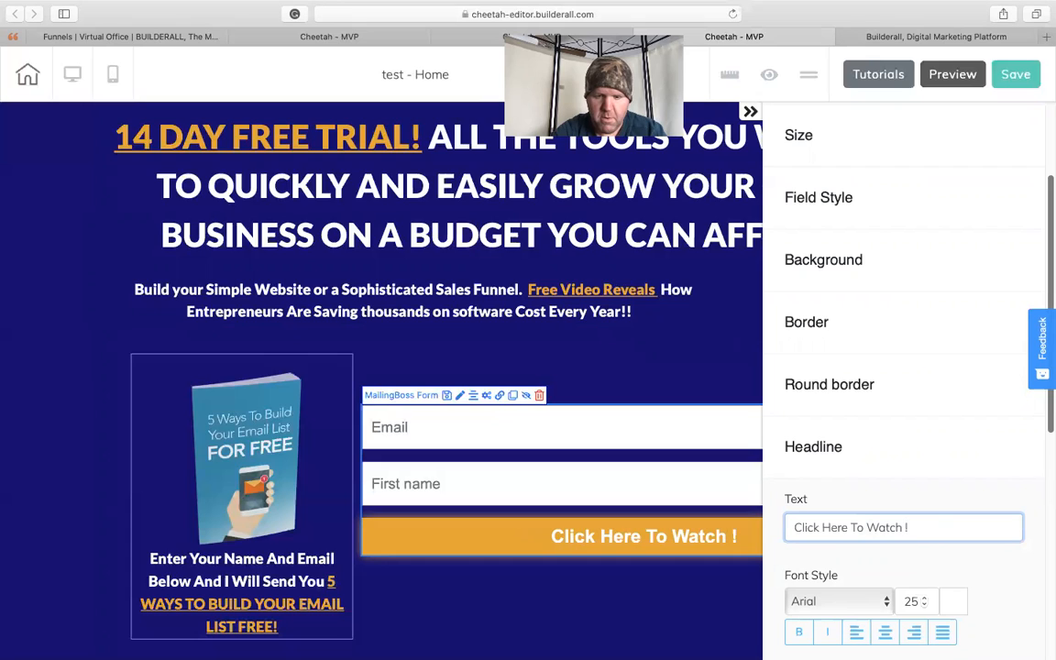
pyautogui.write(' The F')
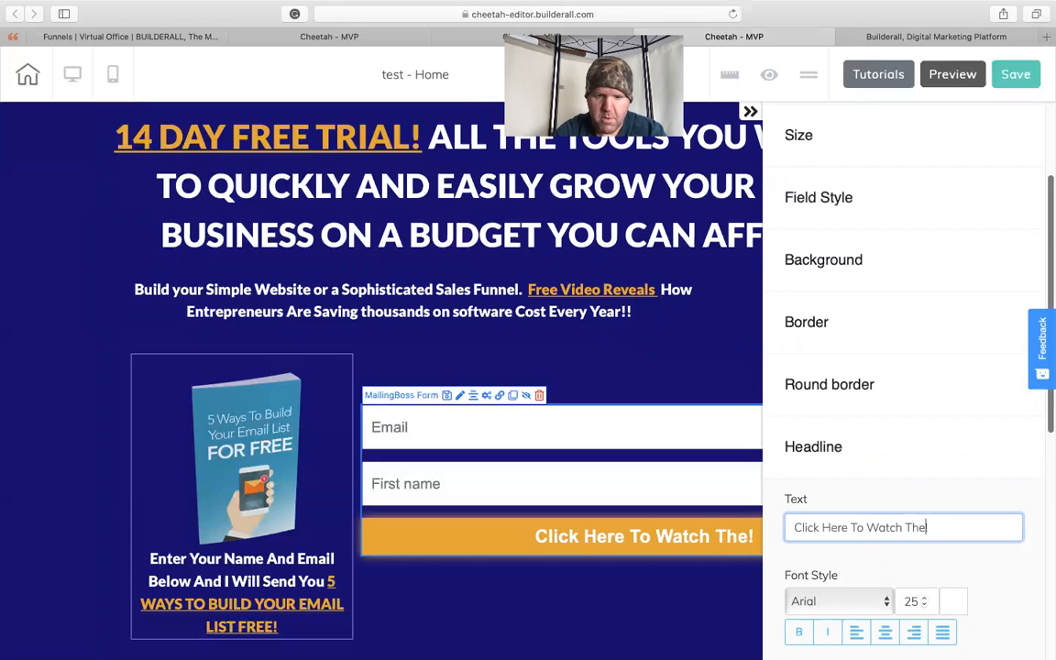
pyautogui.write('ree')
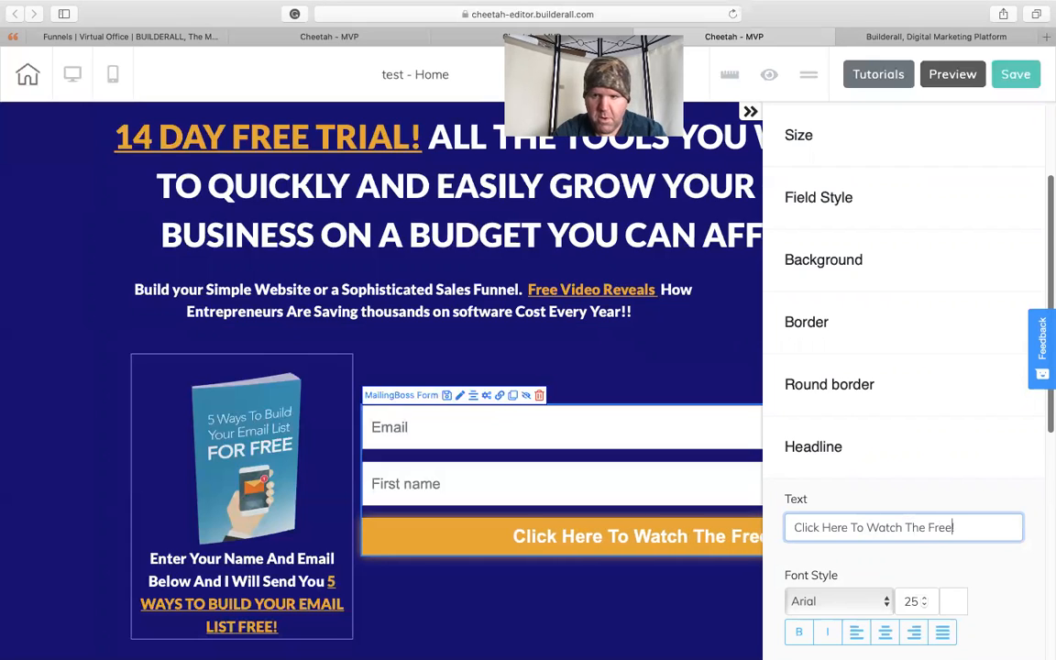
pyautogui.write(' Video Now')
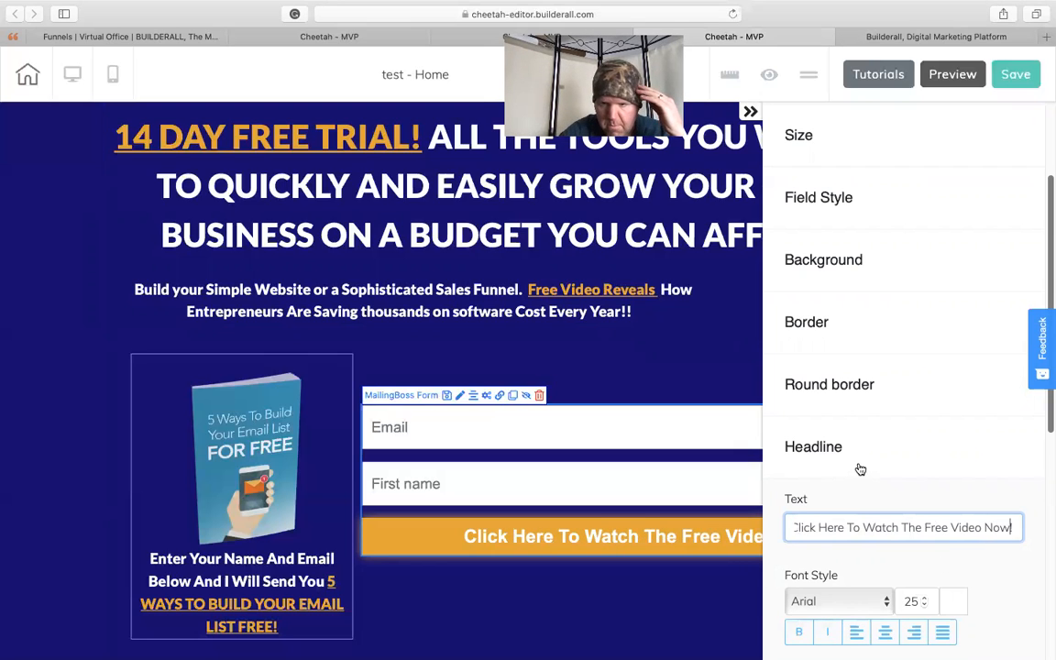
pyautogui.click(825, 446)
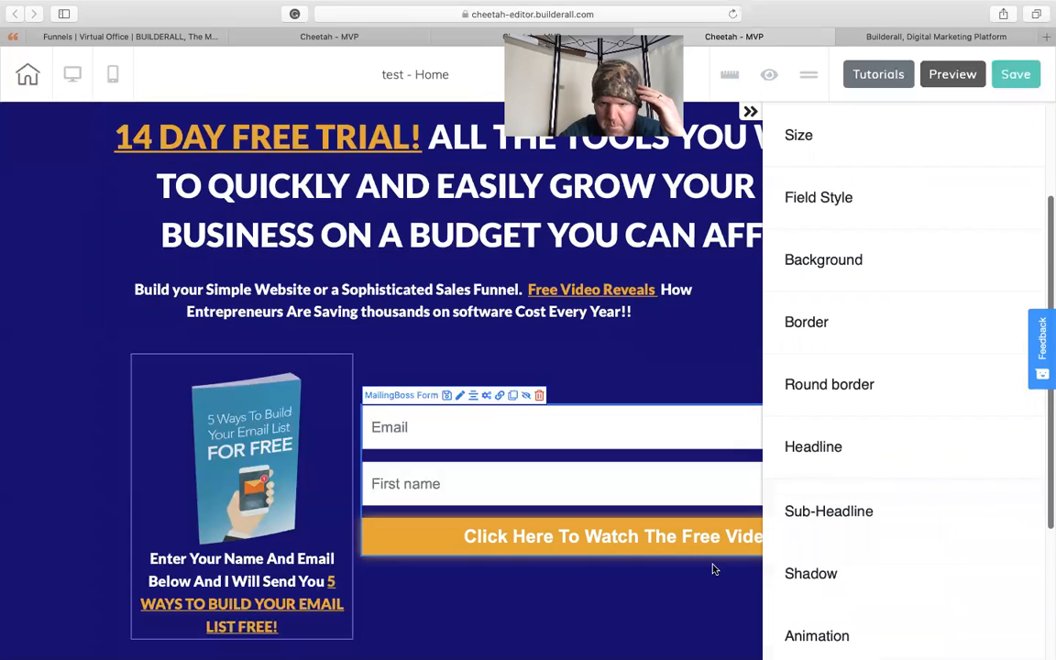
pyautogui.click(603, 639)
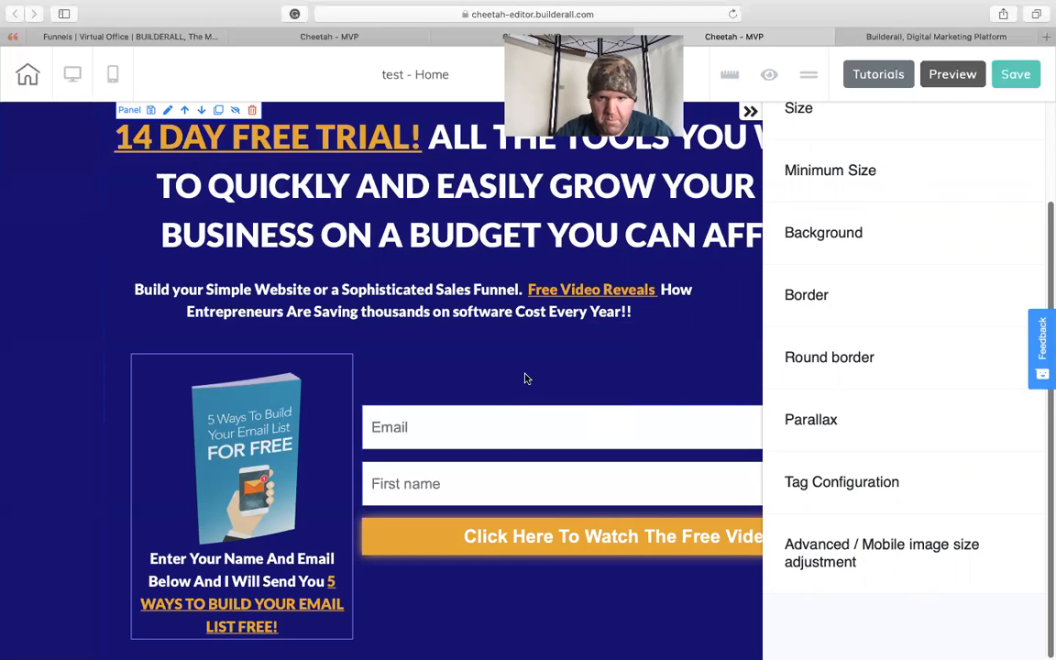
# - Move the "Build your Simple Website" text block to the right so it sits centered below the main headline
pyautogui.moveTo(483, 306); pyautogui.dragTo(608, 305)
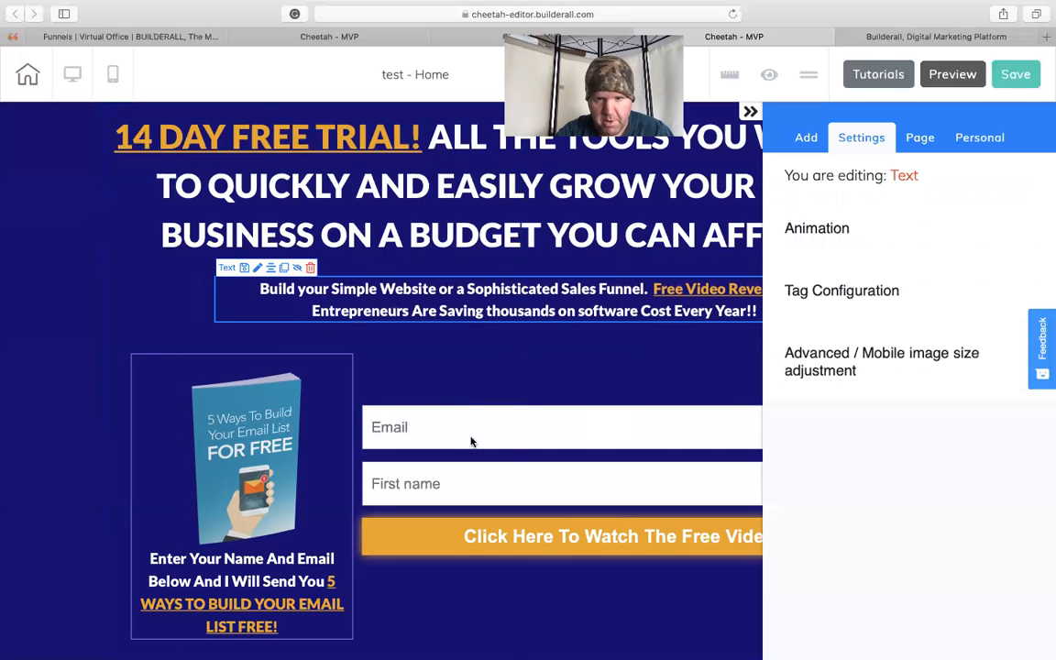
pyautogui.click(466, 380)
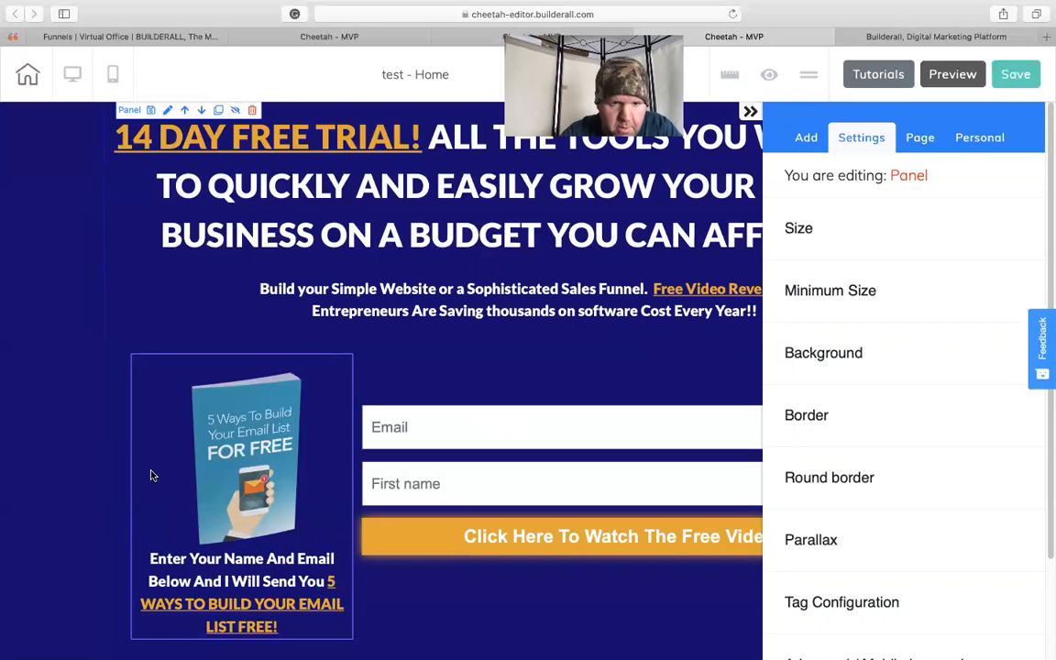
# - Move the e-book box slightly up and to the left, closer to the text block above it
pyautogui.moveTo(153, 473); pyautogui.dragTo(147, 449)
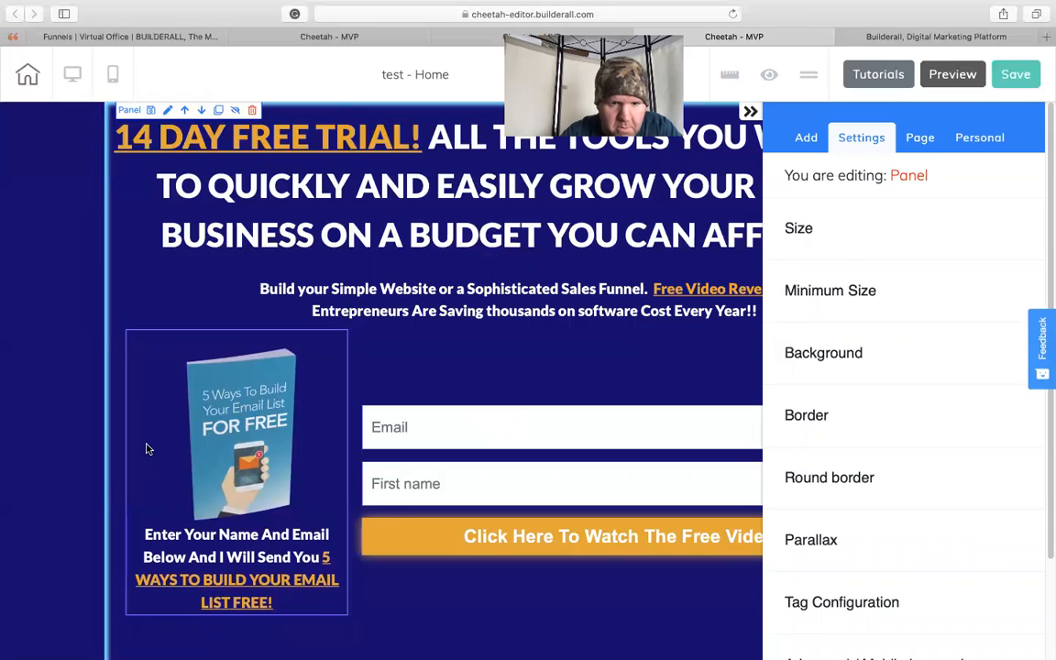
pyautogui.click(147, 449)
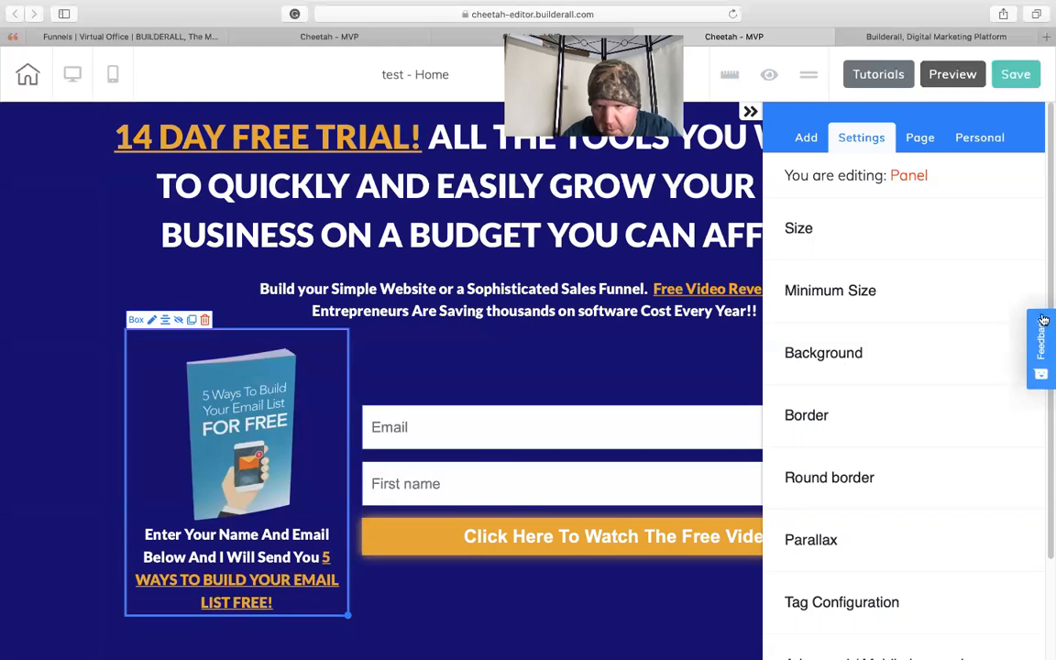
pyautogui.scroll(-1, 1045, 321)
pyautogui.scroll(-2, 1036, 367)
pyautogui.scroll(3, 1019, 314)
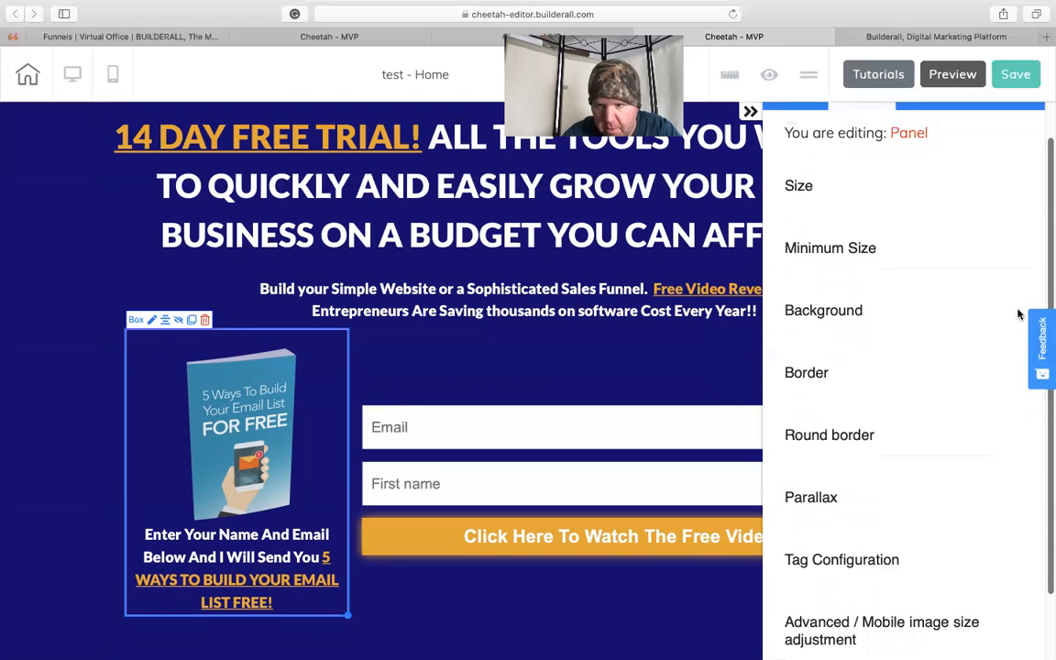
pyautogui.click(645, 528)
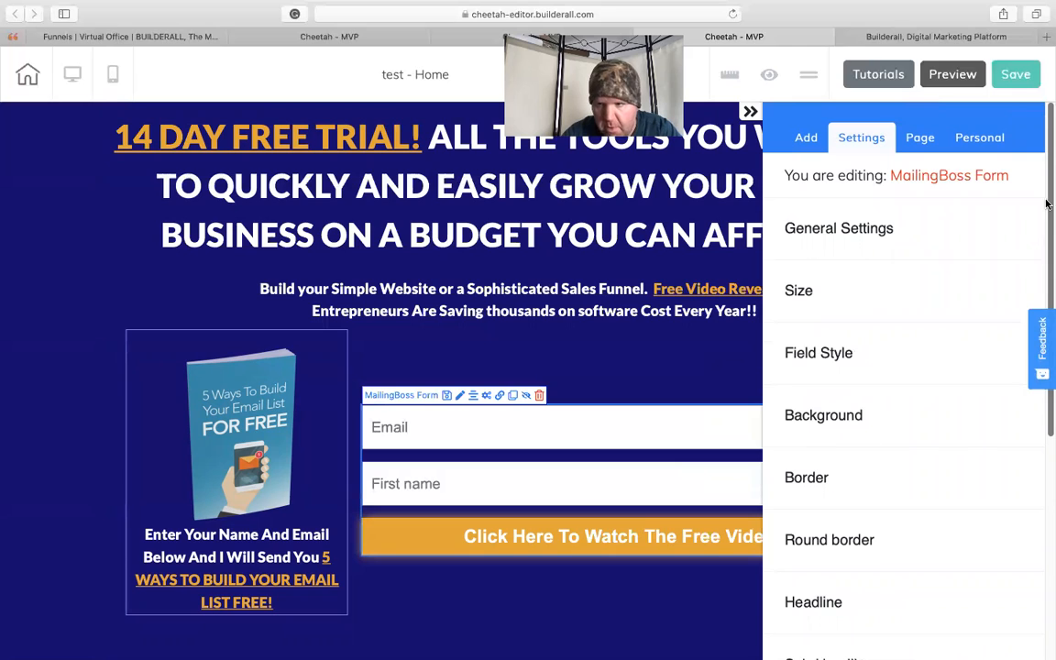
pyautogui.scroll(-3, 1047, 199)
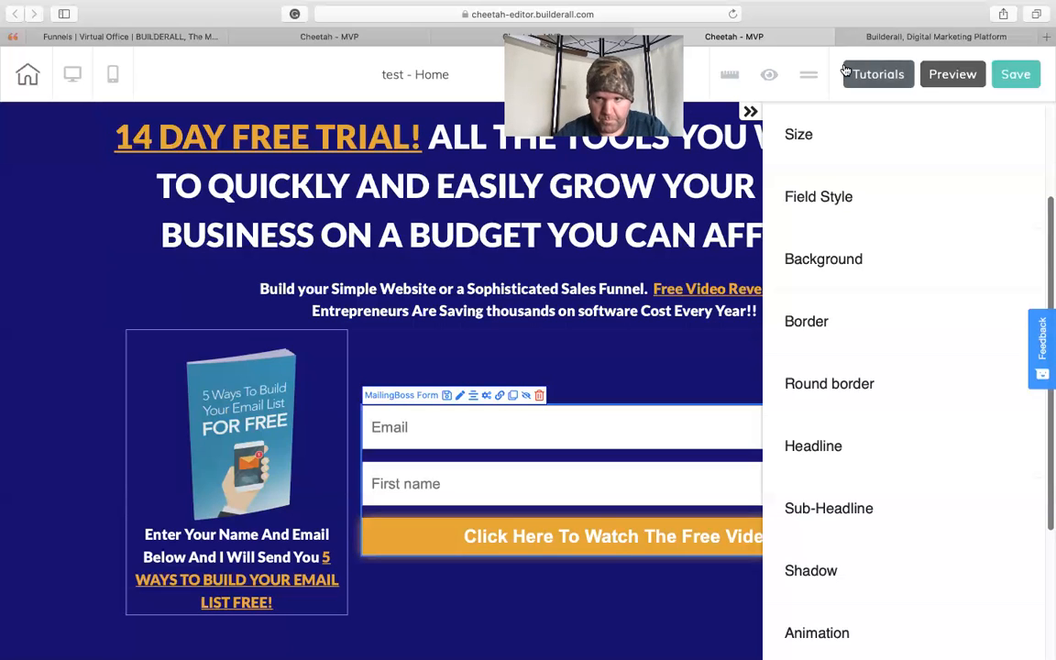
# - Save the reworked landing page and publish the site
pyautogui.click(750, 112)
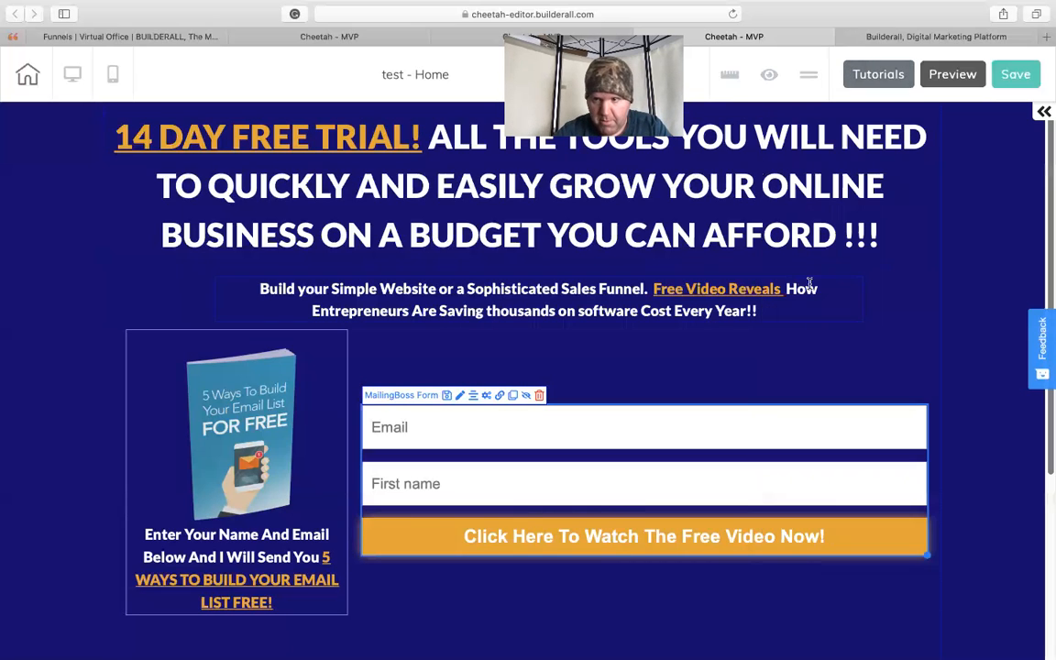
pyautogui.moveTo(1047, 241)
pyautogui.mouseDown()
pyautogui.moveTo(1045, 343)
pyautogui.moveTo(1033, 281)
pyautogui.moveTo(1042, 260)
pyautogui.moveTo(1028, 246)
pyautogui.mouseUp()
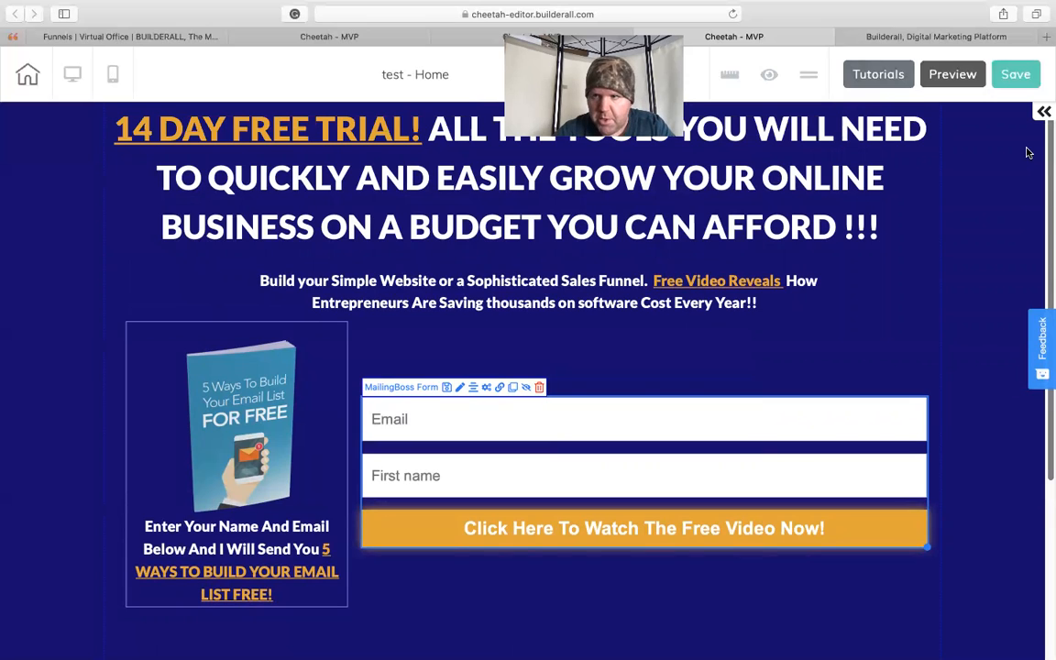
pyautogui.click(1014, 77)
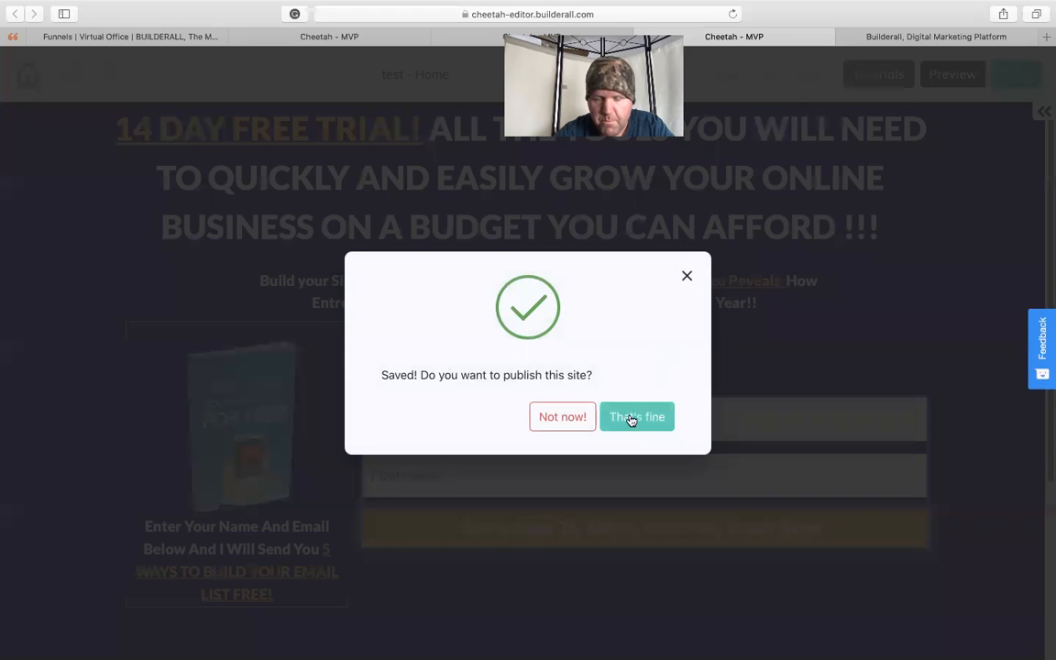
pyautogui.click(631, 418)
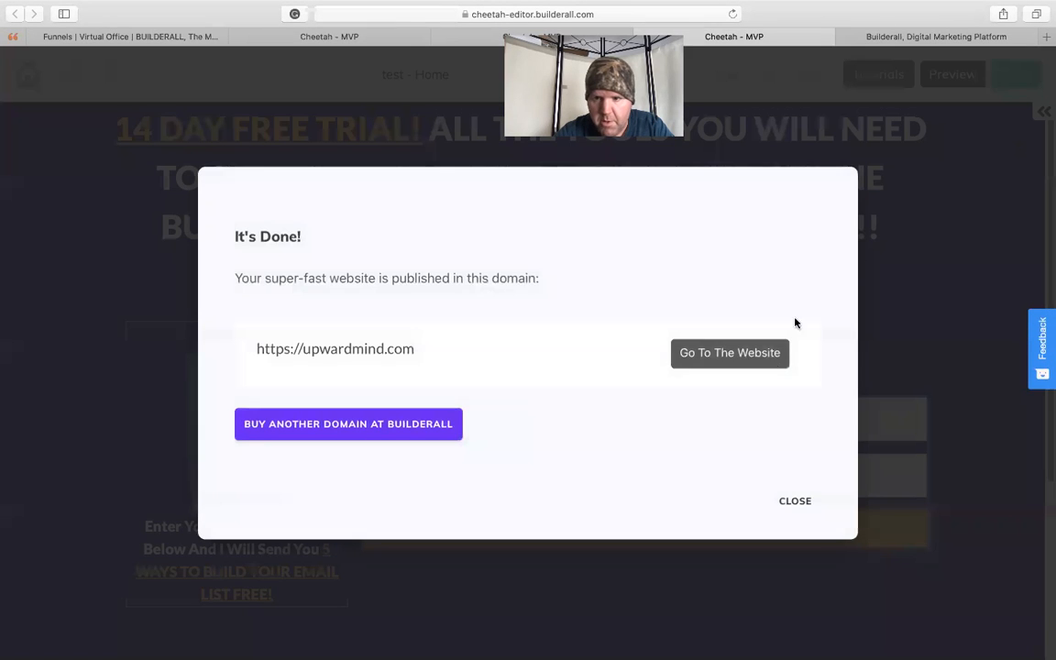
# - Check the published page at upwardmind.com from the headline down to the disclaimer, and return to the editor
pyautogui.click(725, 353)
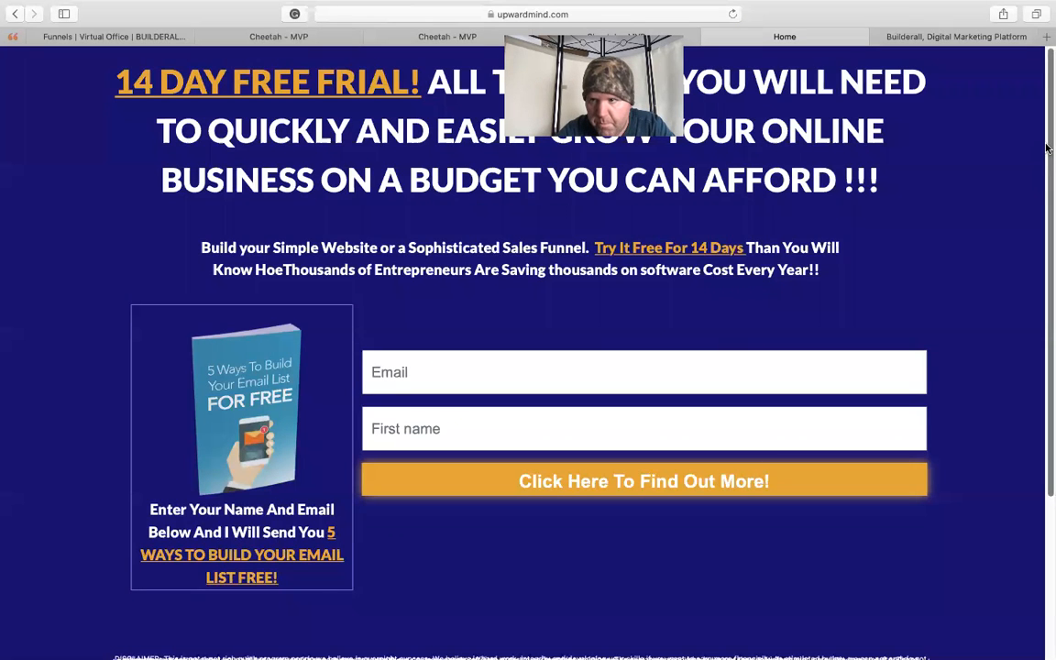
pyautogui.moveTo(1048, 151); pyautogui.dragTo(1045, 301)
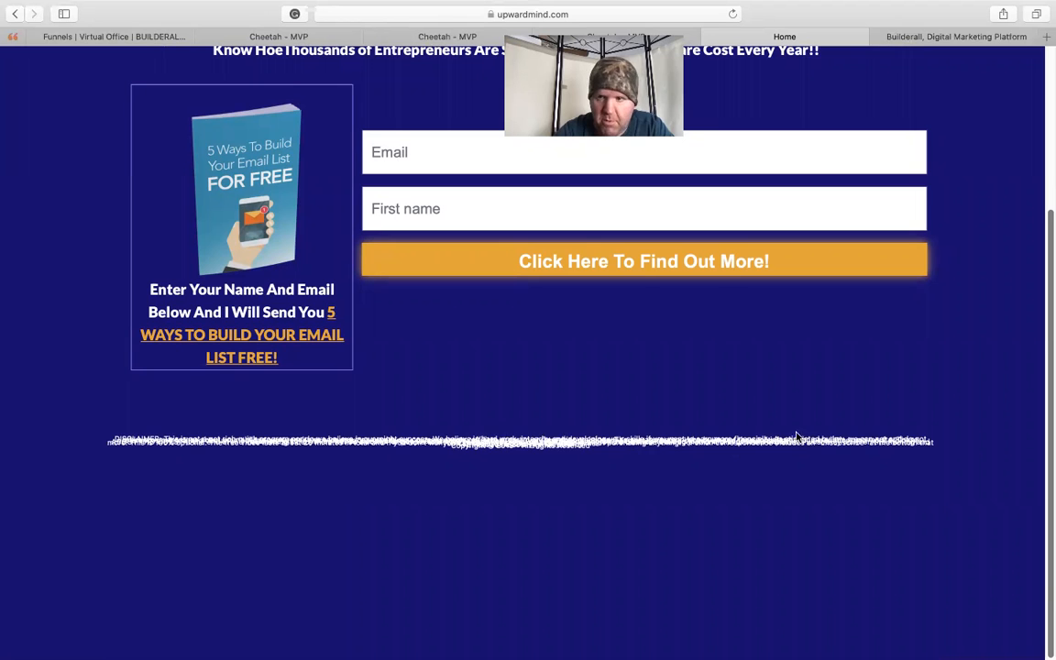
pyautogui.scroll(5, 1046, 316)
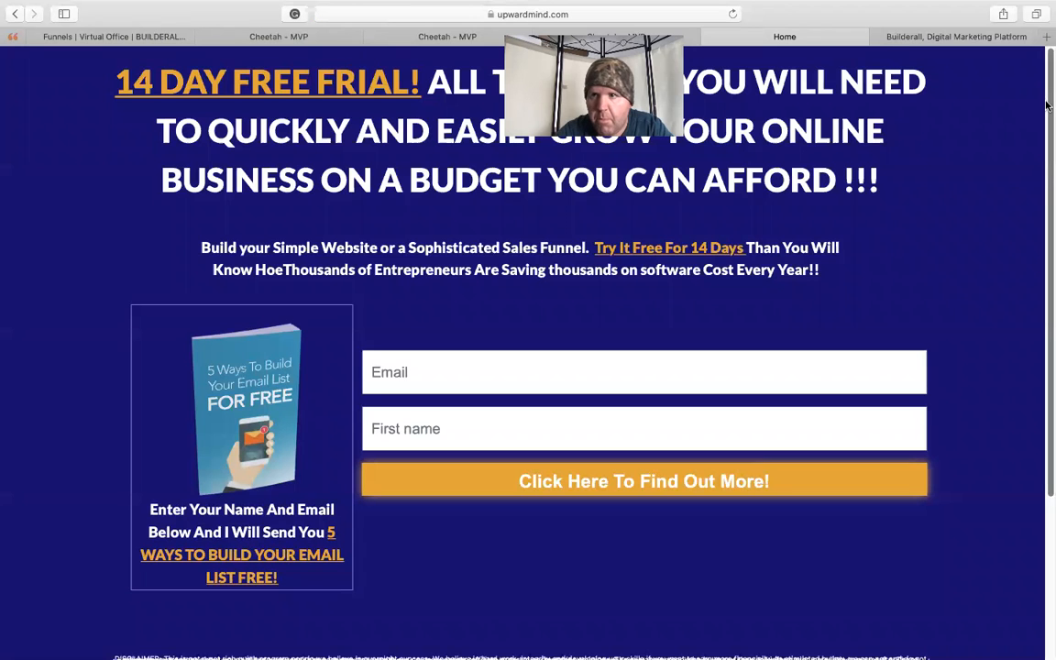
pyautogui.click(711, 37)
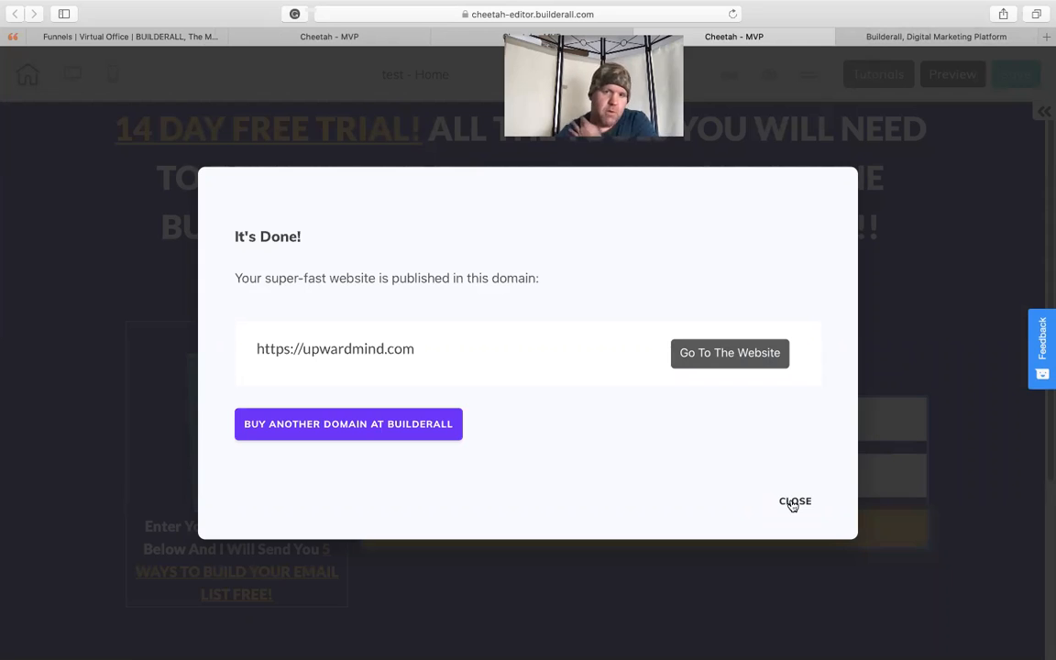
pyautogui.click(794, 502)
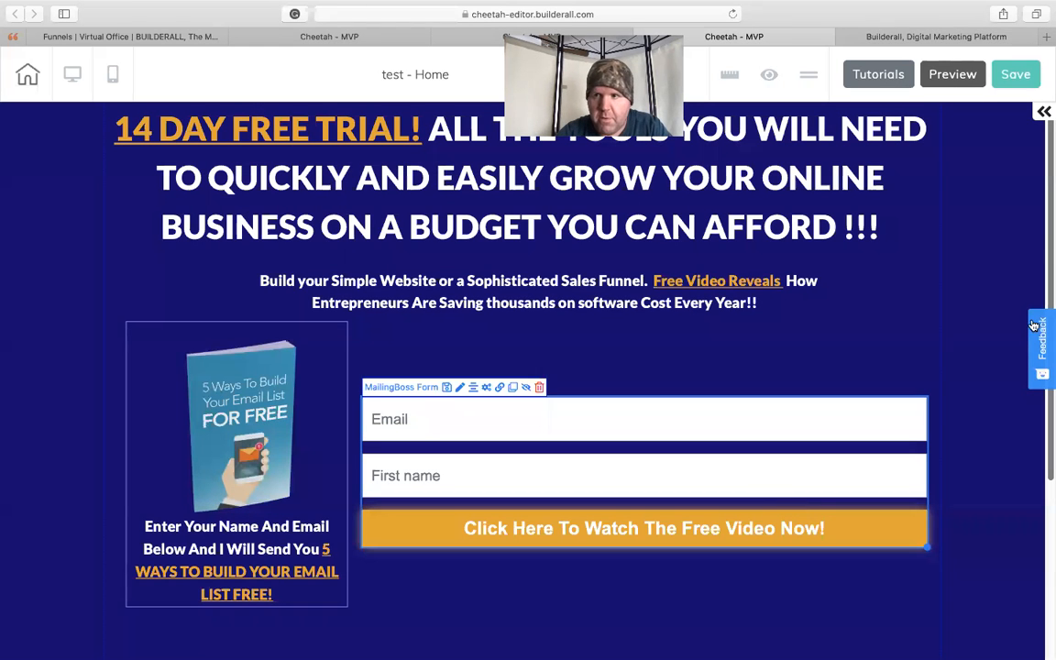
# - Add two outlined boxes to the page, placing one above the form and the other below its orange button
pyautogui.moveTo(1048, 223); pyautogui.dragTo(1041, 358)
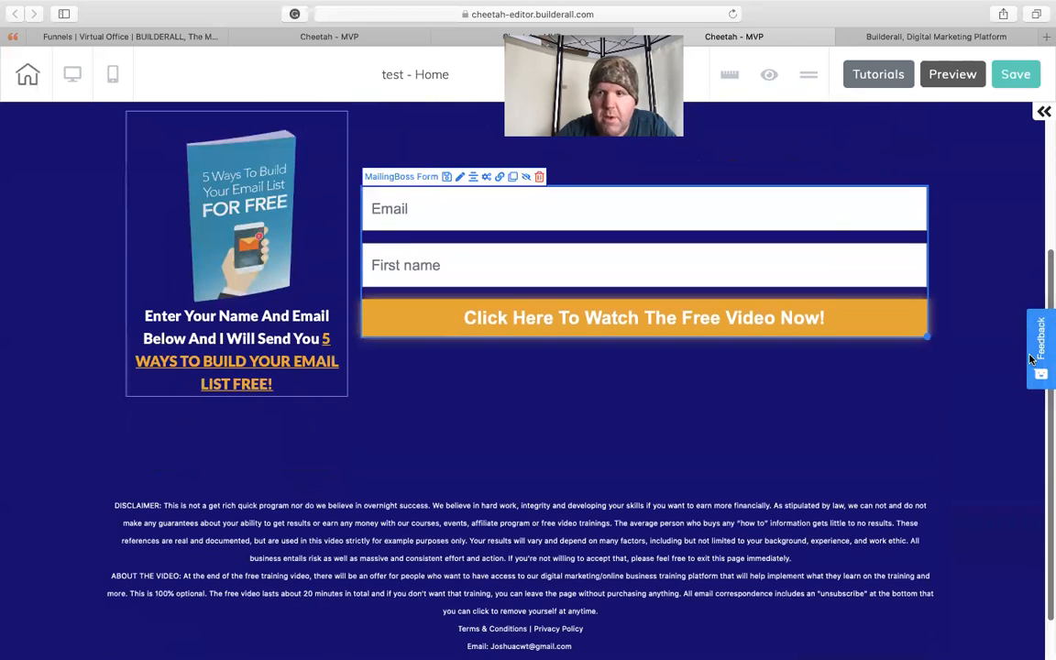
pyautogui.moveTo(1047, 281); pyautogui.dragTo(1048, 135)
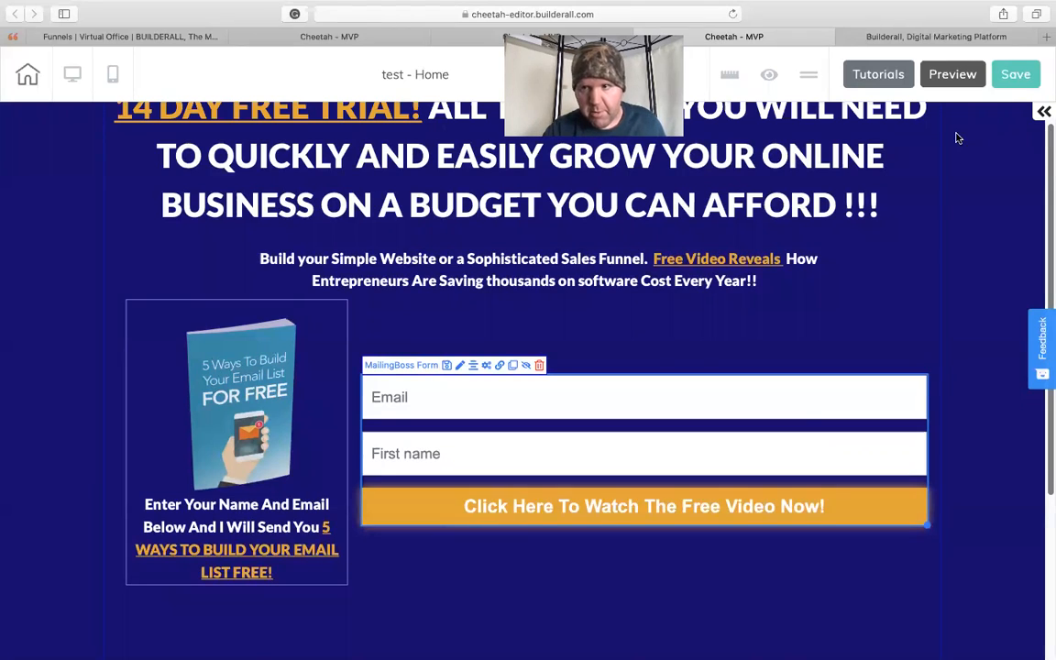
pyautogui.click(1043, 114)
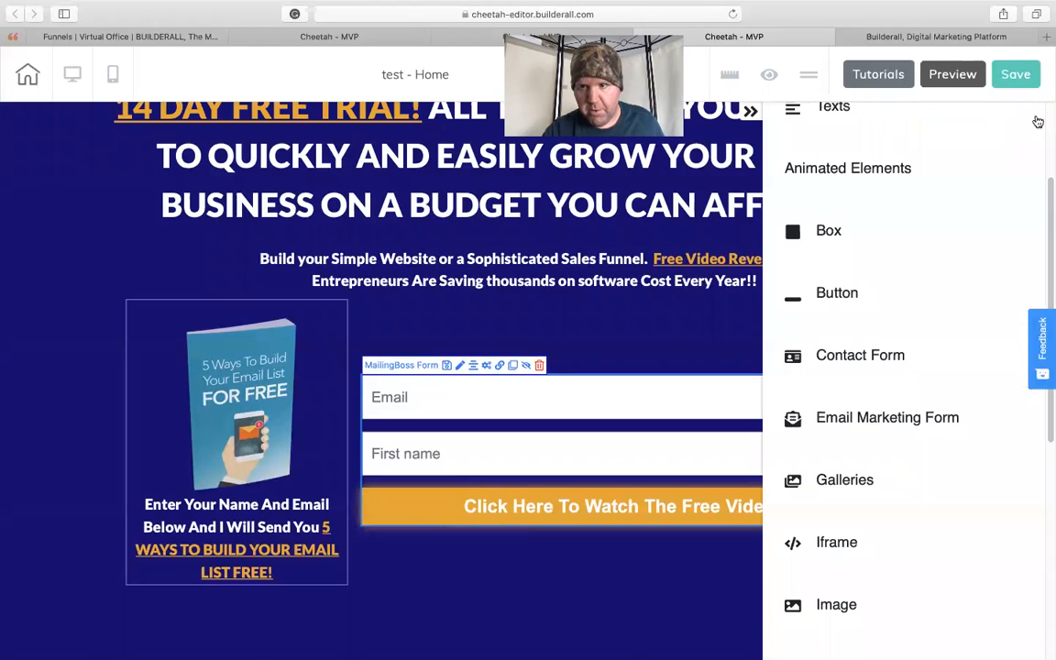
pyautogui.click(815, 233)
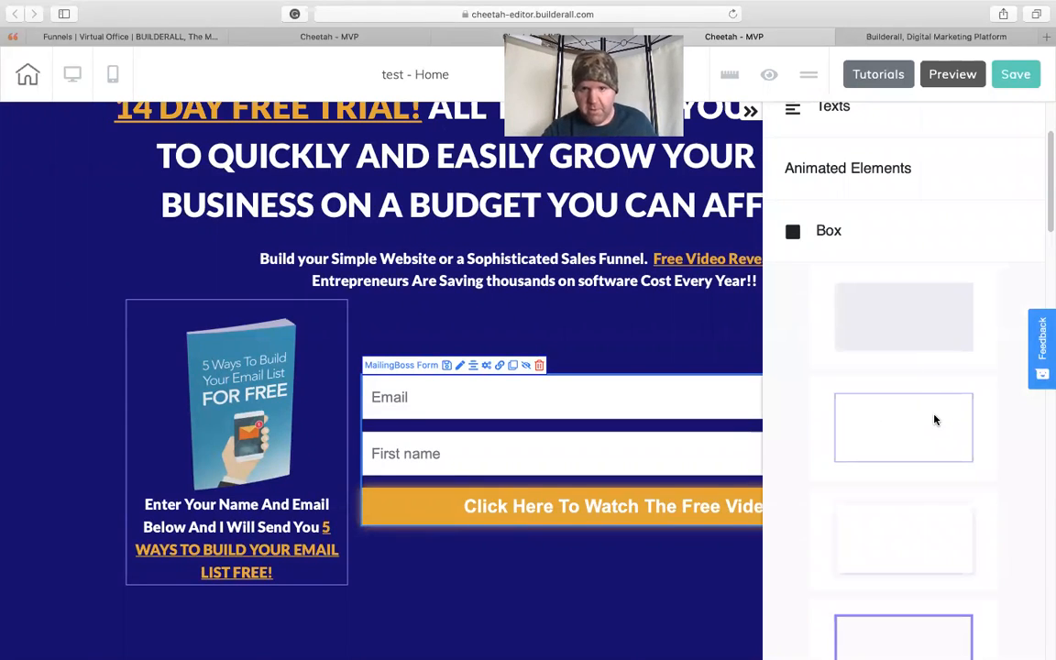
pyautogui.scroll(3, 932, 417)
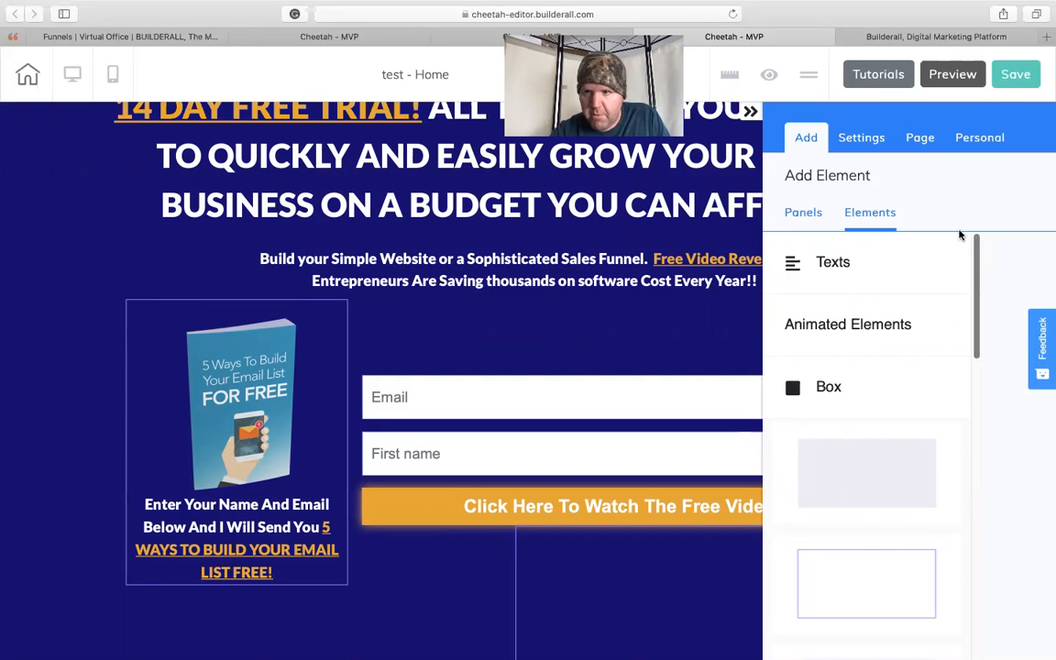
pyautogui.click(750, 111)
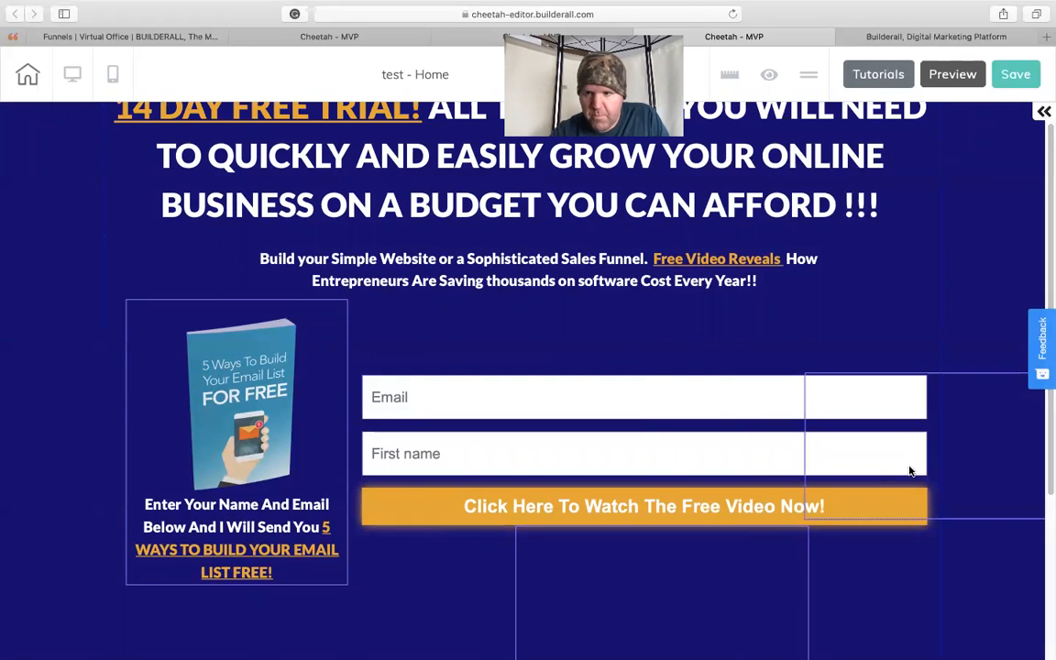
pyautogui.moveTo(998, 417); pyautogui.dragTo(630, 255)
pyautogui.moveTo(639, 624); pyautogui.dragTo(566, 622)
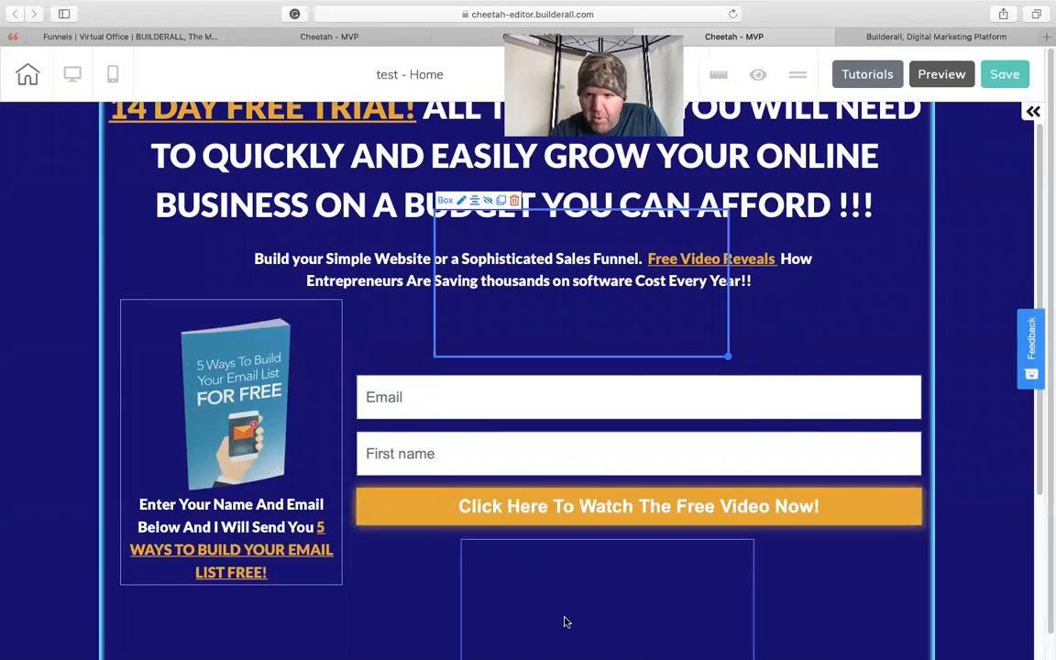
# - Move the lower outlined box to the content area's left edge and enlarge it to span the full content width
pyautogui.moveTo(1049, 300); pyautogui.dragTo(1048, 464)
pyautogui.moveTo(587, 396); pyautogui.dragTo(276, 403)
pyautogui.moveTo(399, 447); pyautogui.dragTo(944, 486)
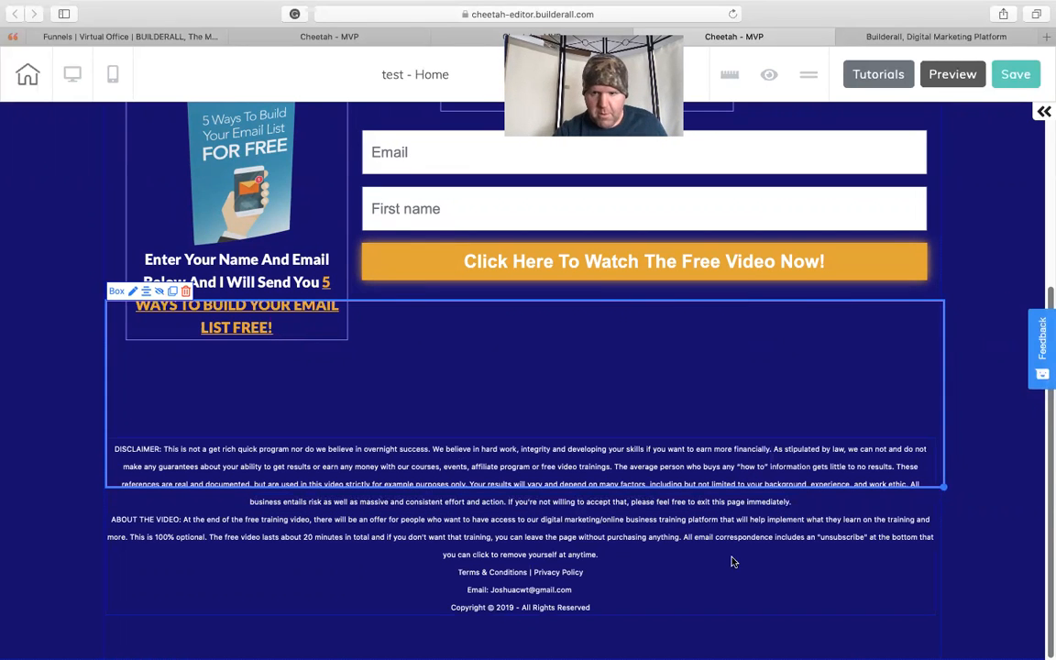
# - Place the disclaimer text block inside the wide box and move the box down, clear of the e-book box
pyautogui.moveTo(686, 547); pyautogui.dragTo(582, 353)
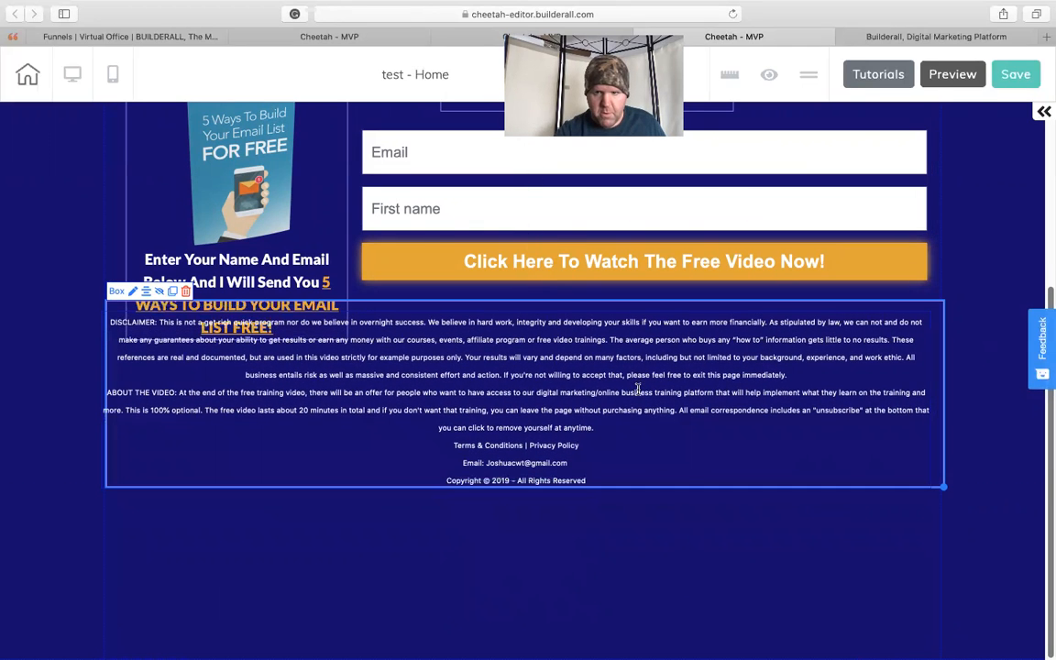
pyautogui.moveTo(664, 467); pyautogui.dragTo(662, 655)
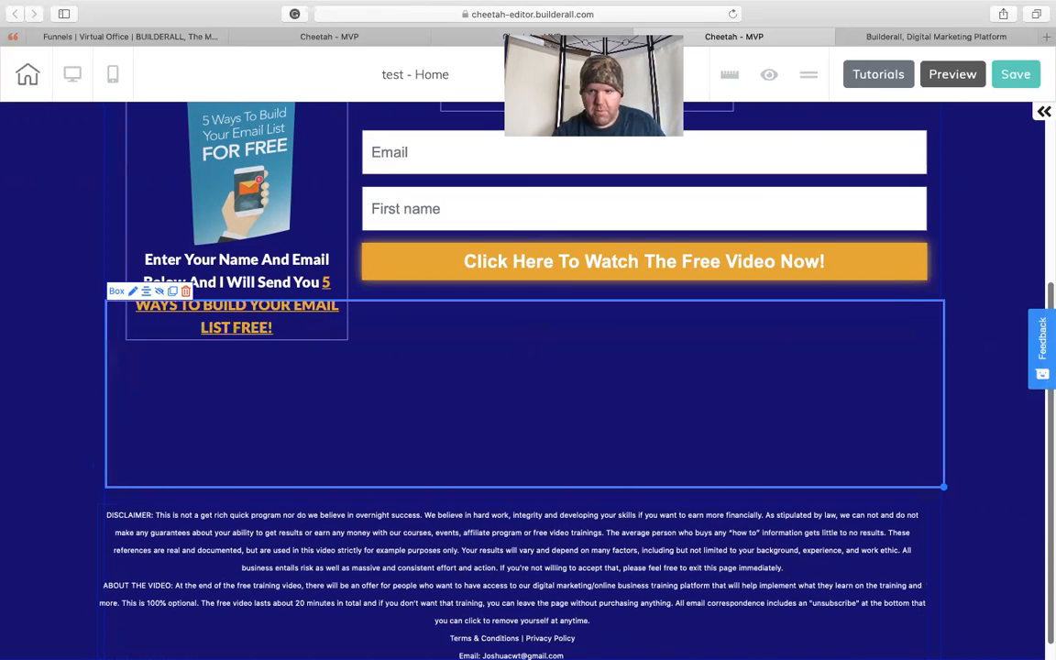
pyautogui.moveTo(667, 488); pyautogui.dragTo(659, 463)
pyautogui.moveTo(639, 539); pyautogui.dragTo(647, 354)
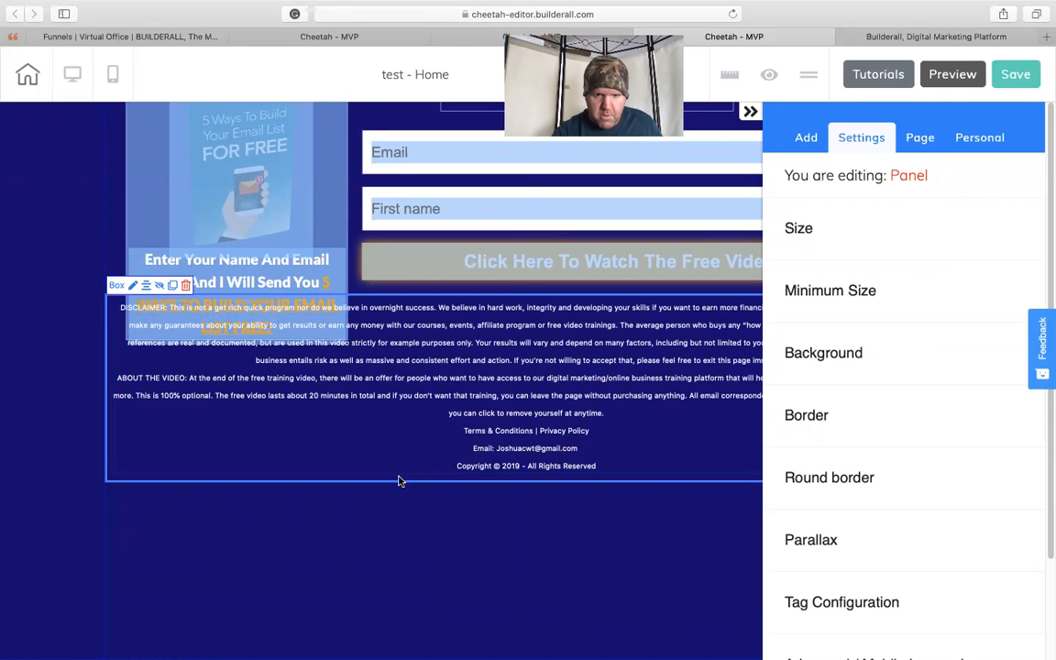
pyautogui.moveTo(398, 481); pyautogui.dragTo(403, 637)
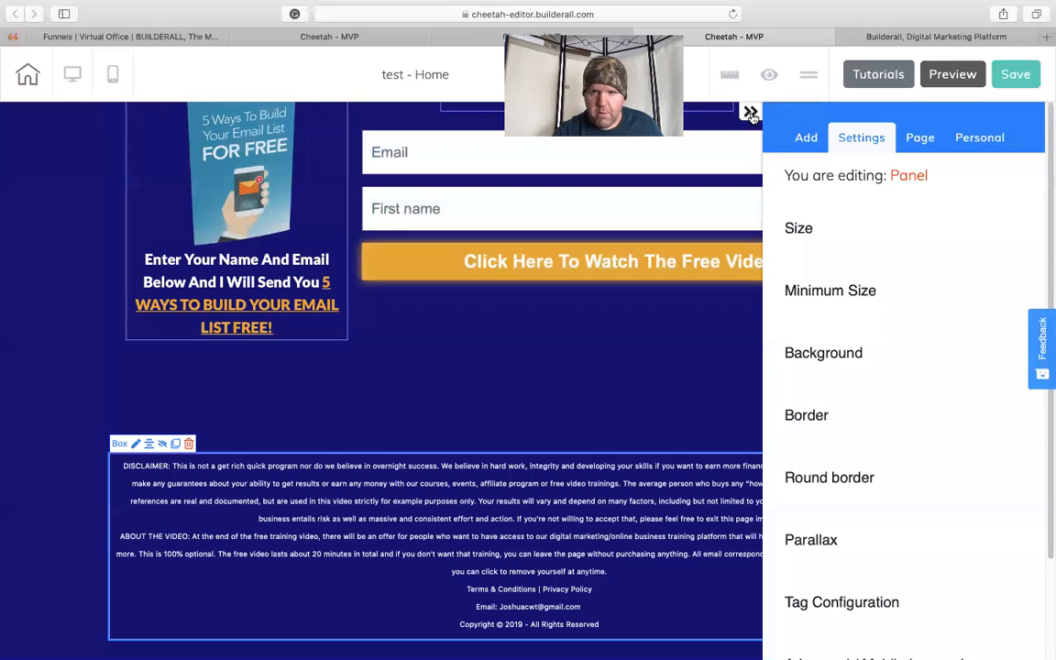
pyautogui.click(750, 111)
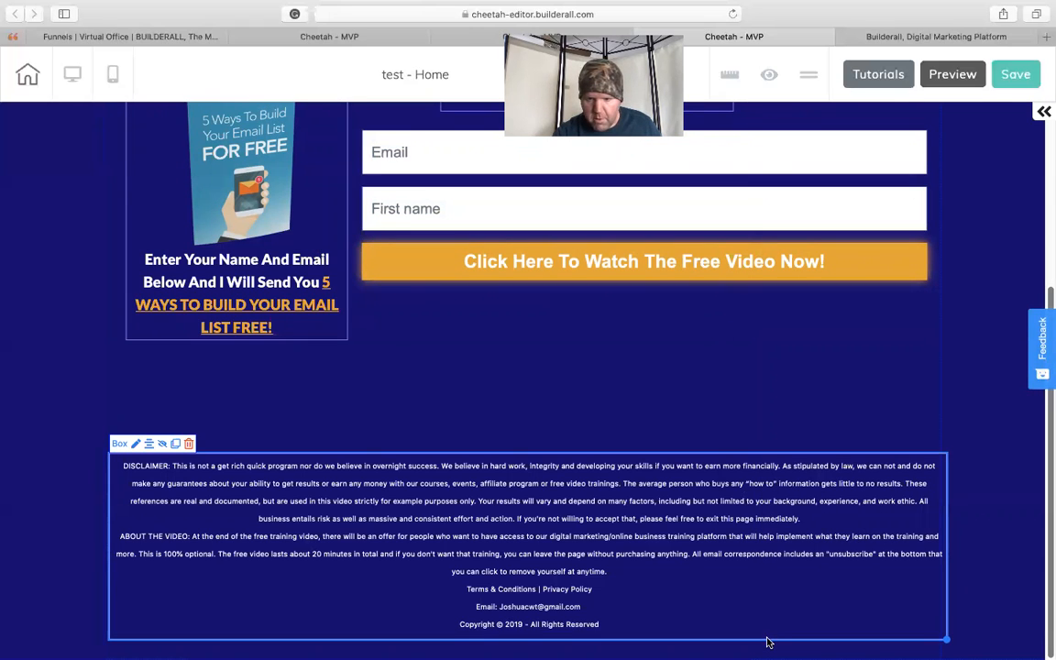
# - Narrow the disclaimer box slightly, fit its text inside, and align the box with the page's content area
pyautogui.moveTo(769, 643); pyautogui.dragTo(745, 625)
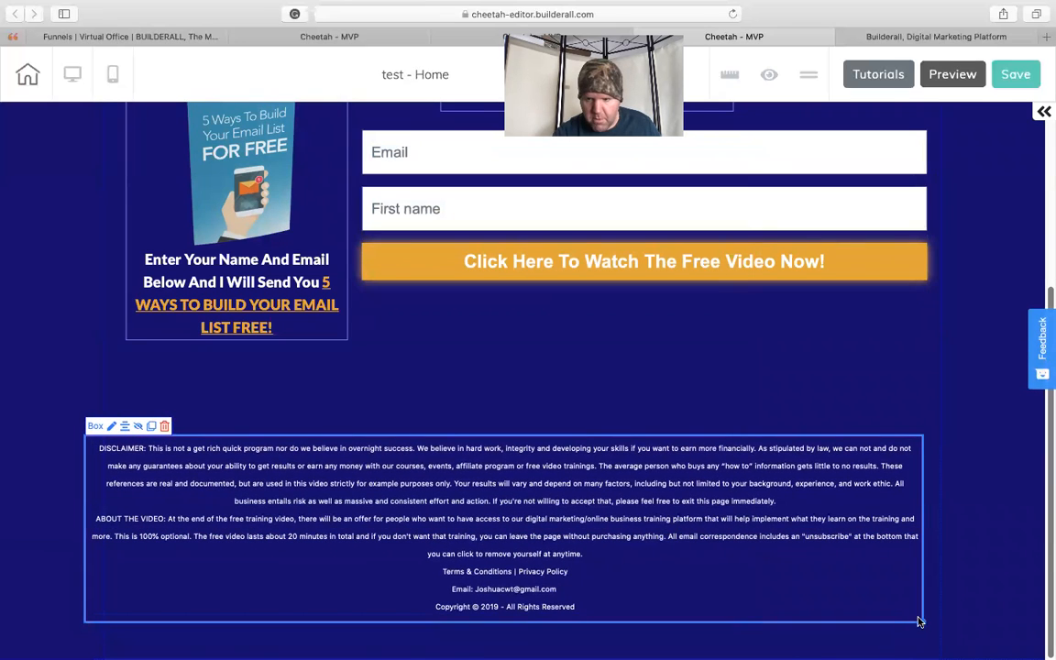
pyautogui.moveTo(923, 623); pyautogui.dragTo(914, 624)
pyautogui.moveTo(801, 549); pyautogui.dragTo(793, 548)
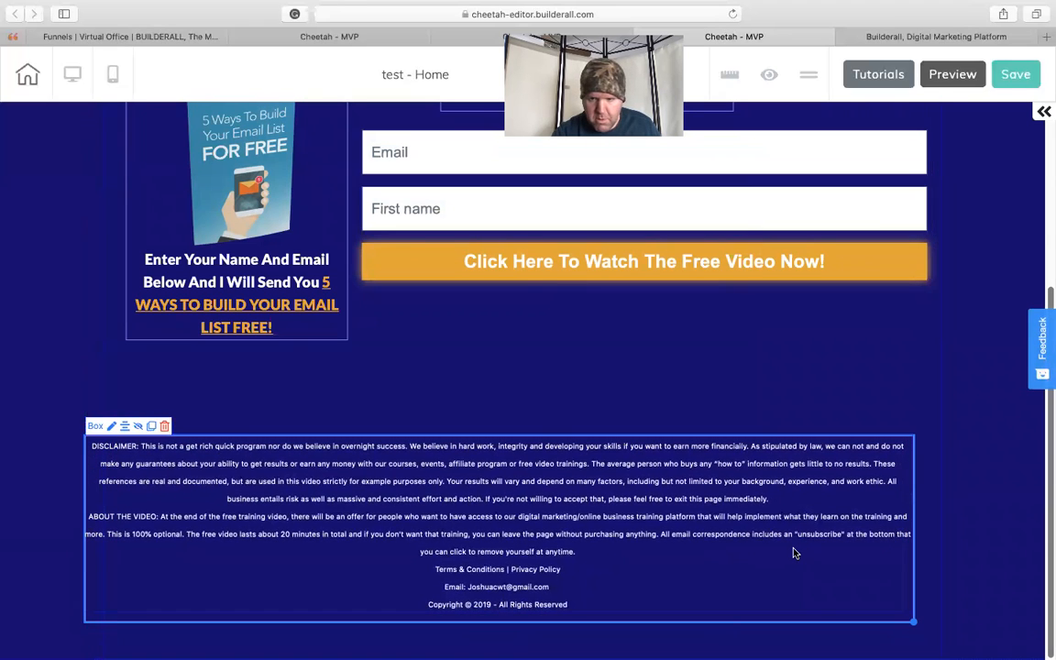
pyautogui.moveTo(816, 620); pyautogui.dragTo(831, 624)
pyautogui.moveTo(781, 570); pyautogui.dragTo(800, 574)
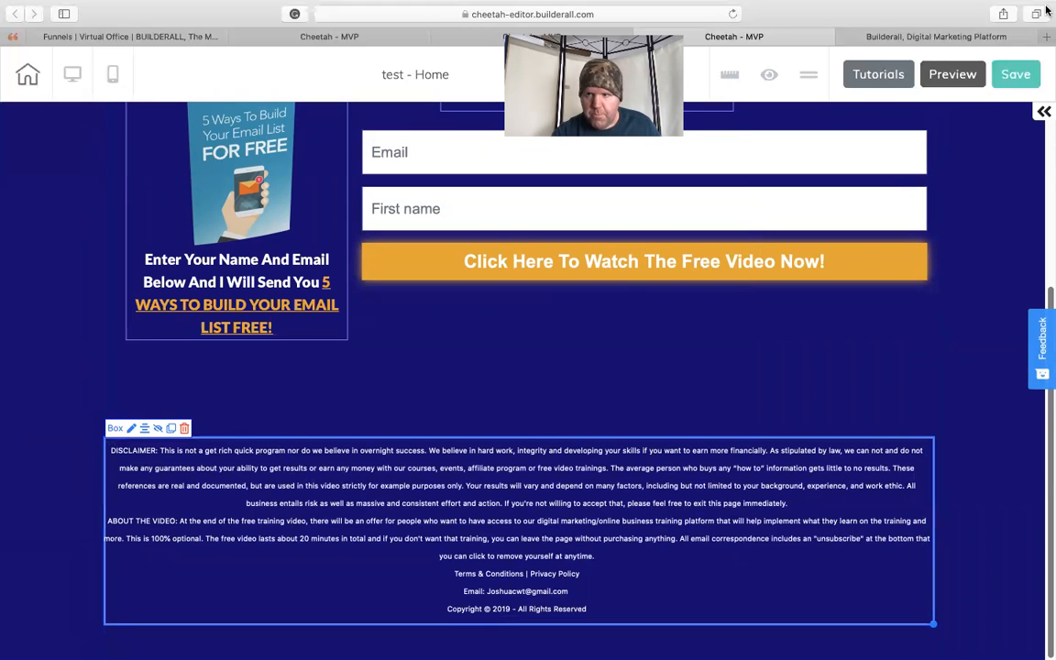
# - Save the page with the boxed disclaimer and publish the site again
pyautogui.click(1015, 75)
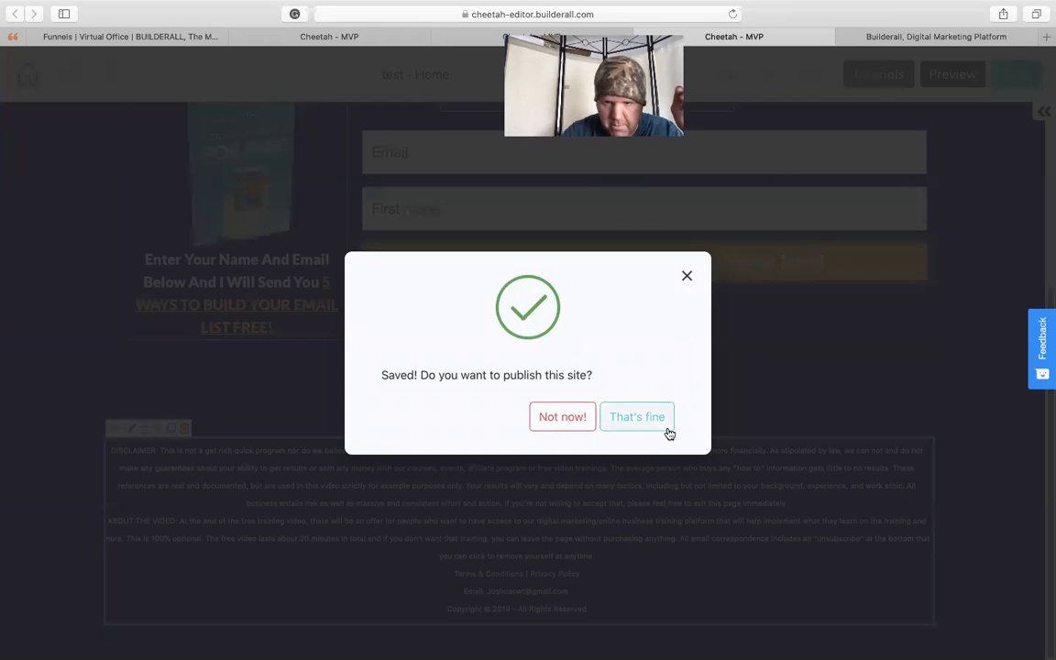
pyautogui.click(656, 425)
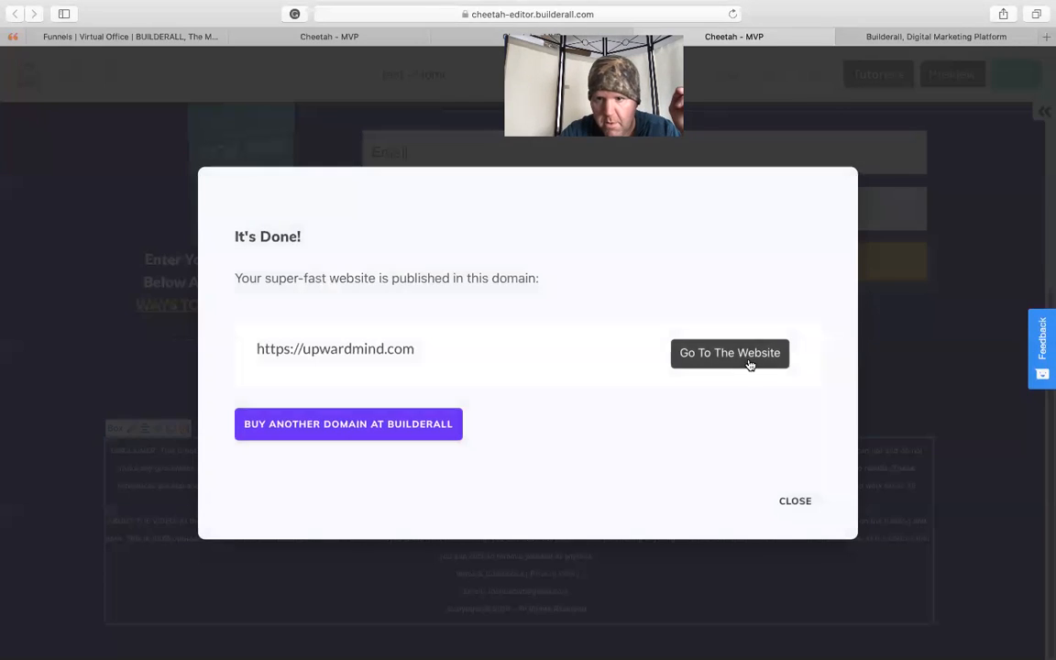
# - Open the republished website and examine its updated text, button and disclaimer area
pyautogui.click(749, 364)
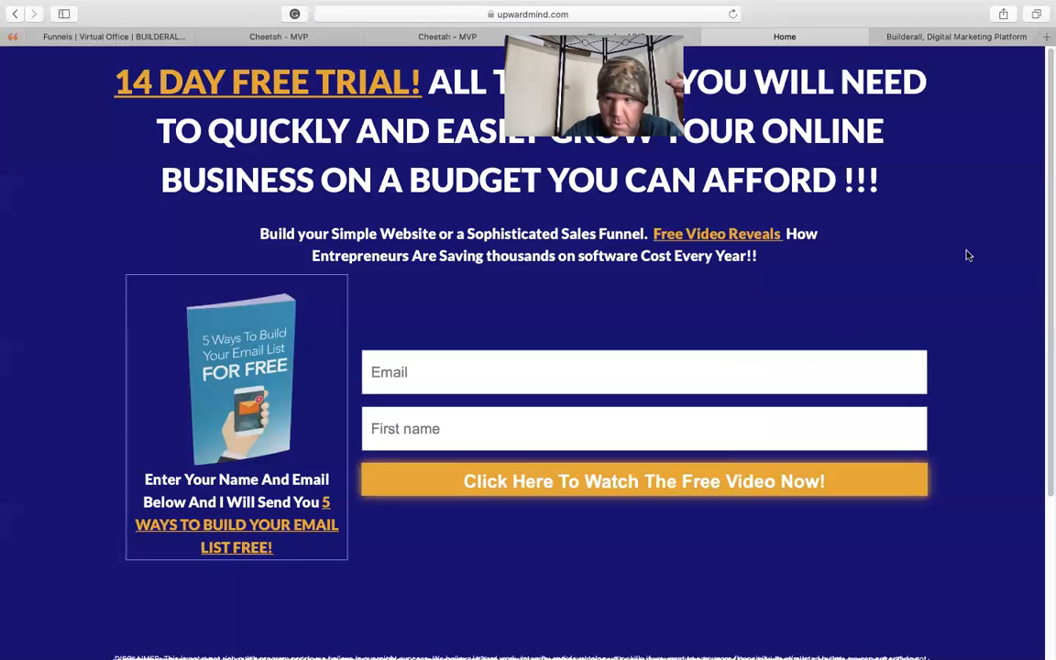
pyautogui.moveTo(1049, 160); pyautogui.dragTo(1042, 346)
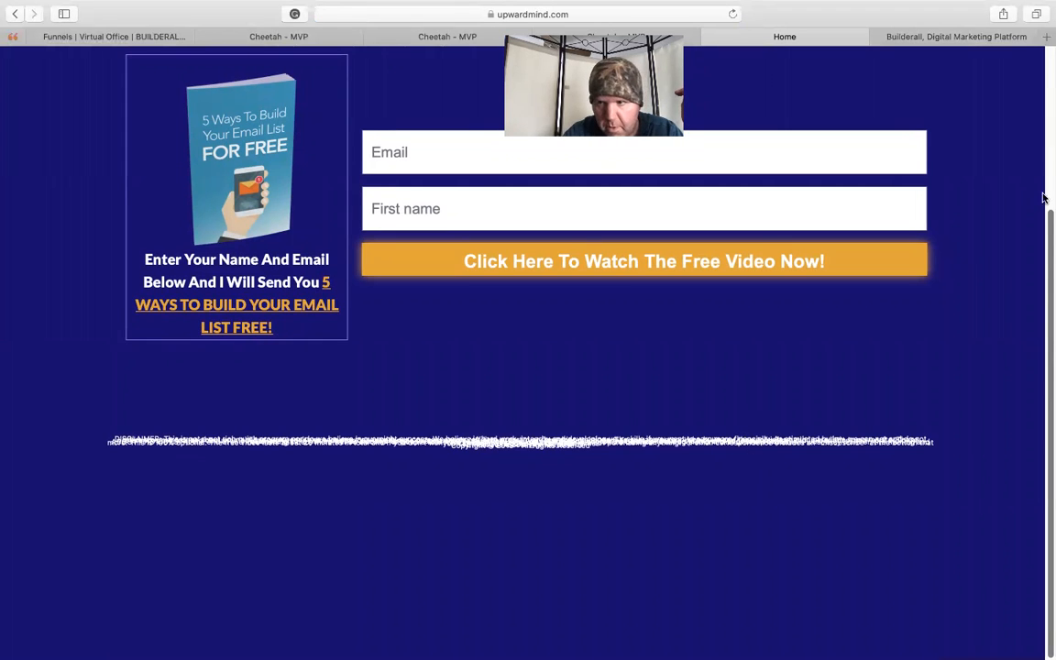
pyautogui.scroll(5, 1008, 229)
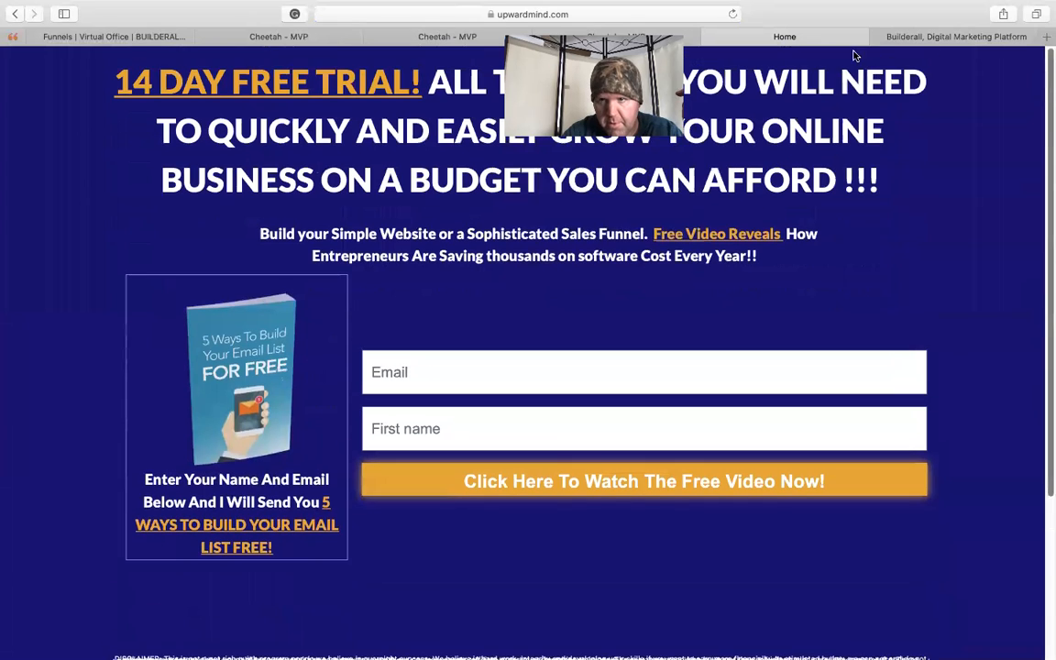
# - Return from the published site to the editor, narrow the disclaimer text to fit within its box, and shift it slightly down and right
pyautogui.click(708, 39)
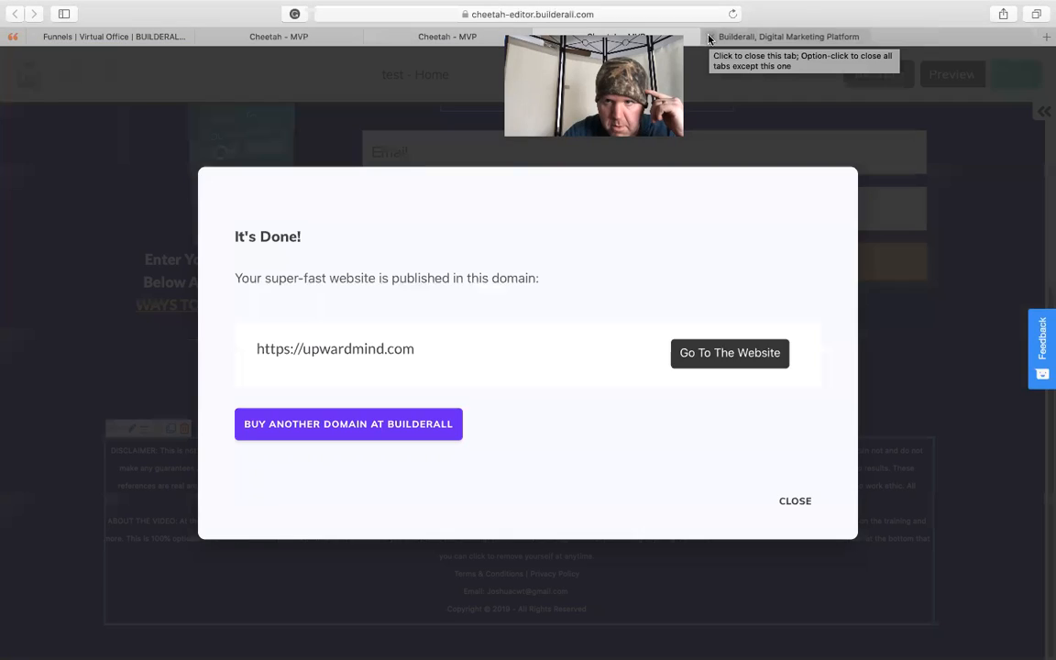
pyautogui.click(789, 501)
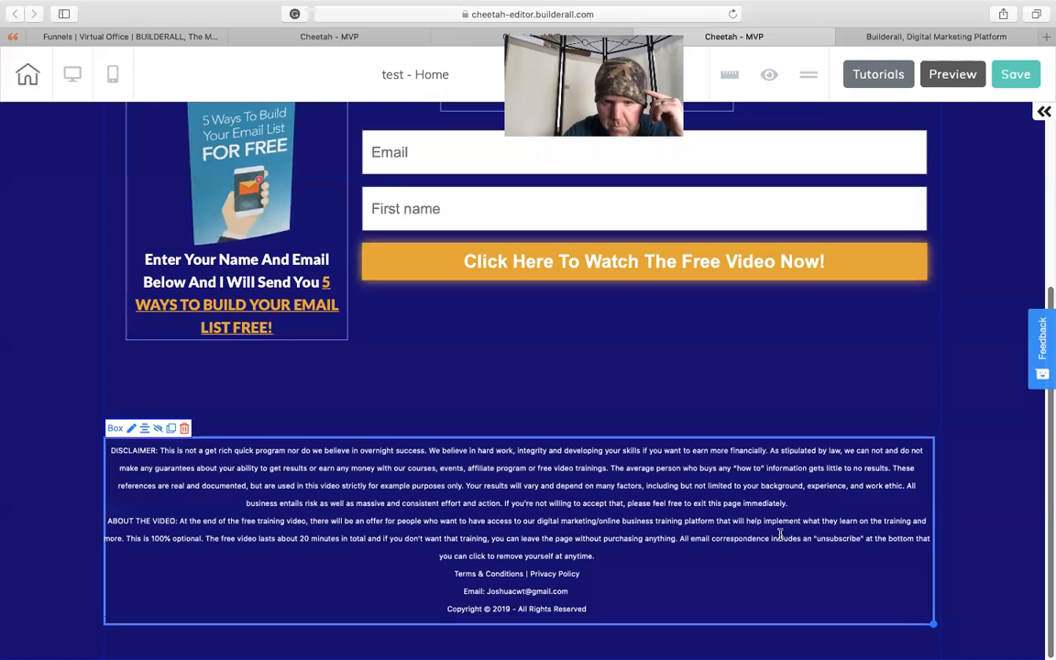
pyautogui.click(768, 529)
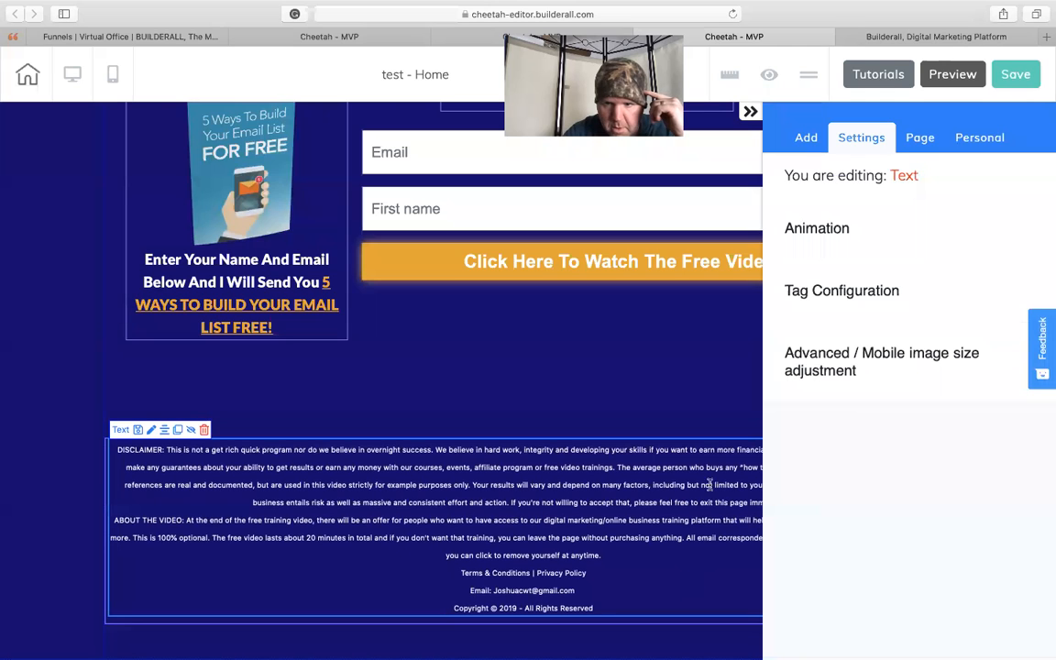
pyautogui.click(750, 111)
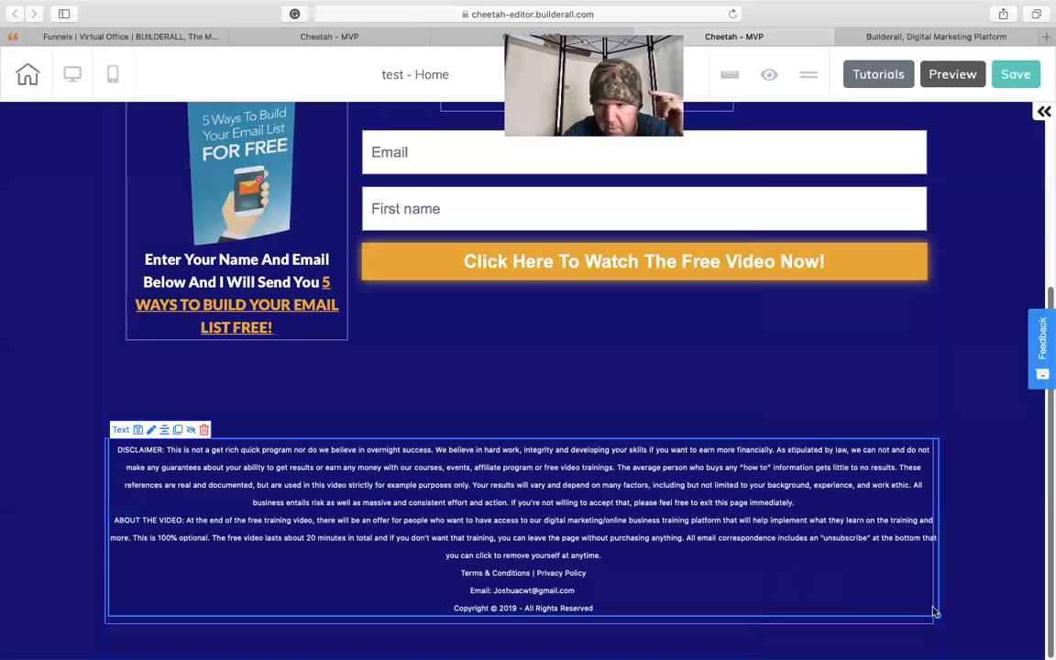
pyautogui.moveTo(937, 616); pyautogui.dragTo(919, 615)
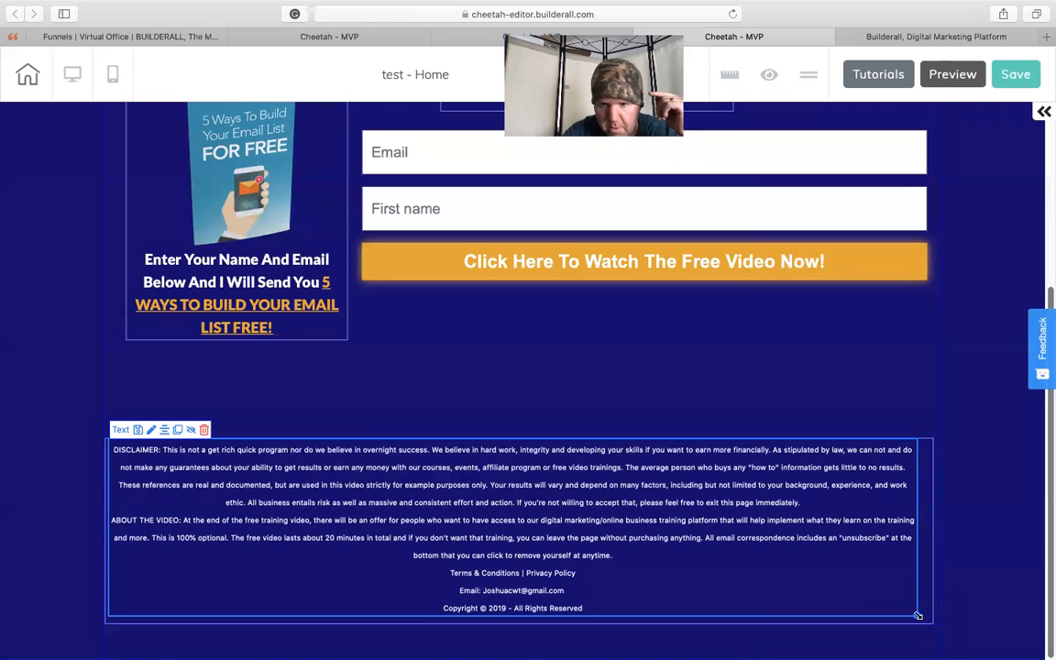
pyautogui.click(918, 615)
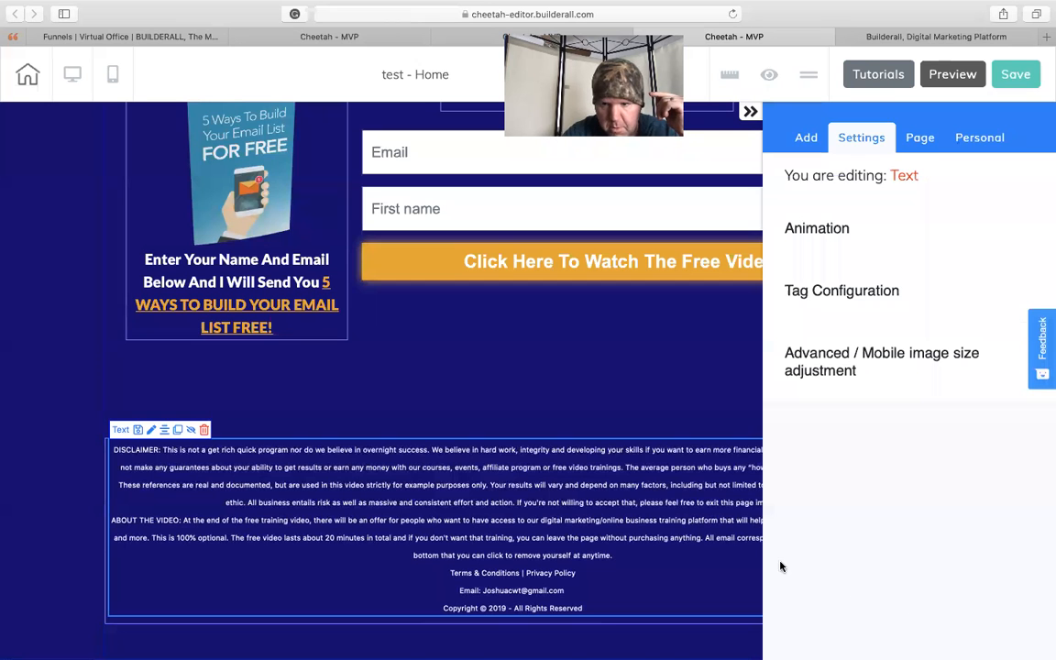
pyautogui.moveTo(672, 575); pyautogui.dragTo(680, 581)
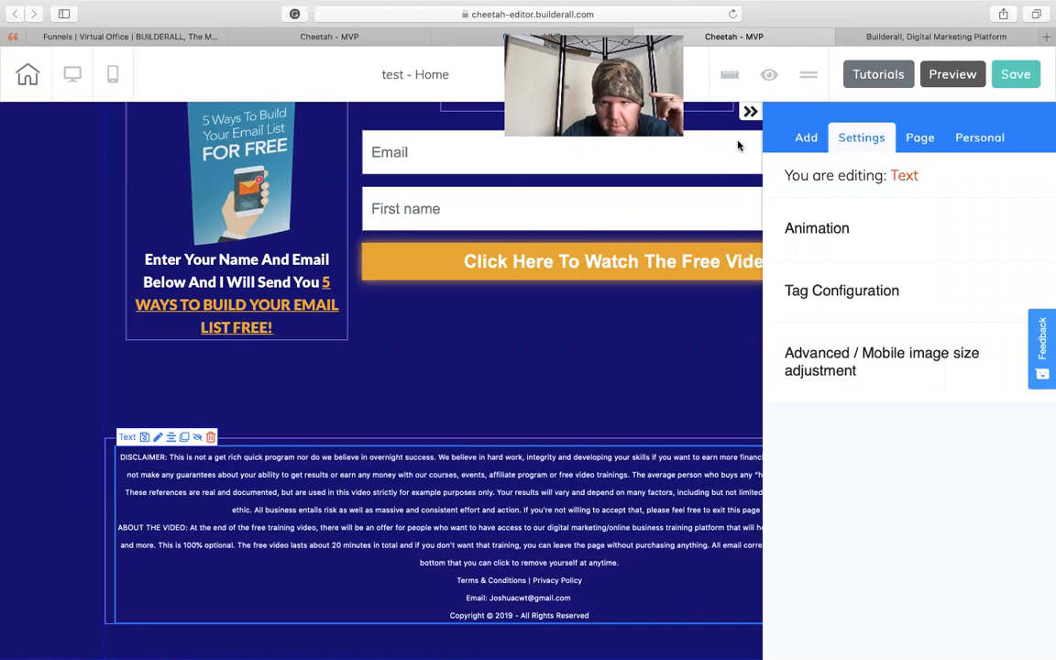
pyautogui.click(750, 114)
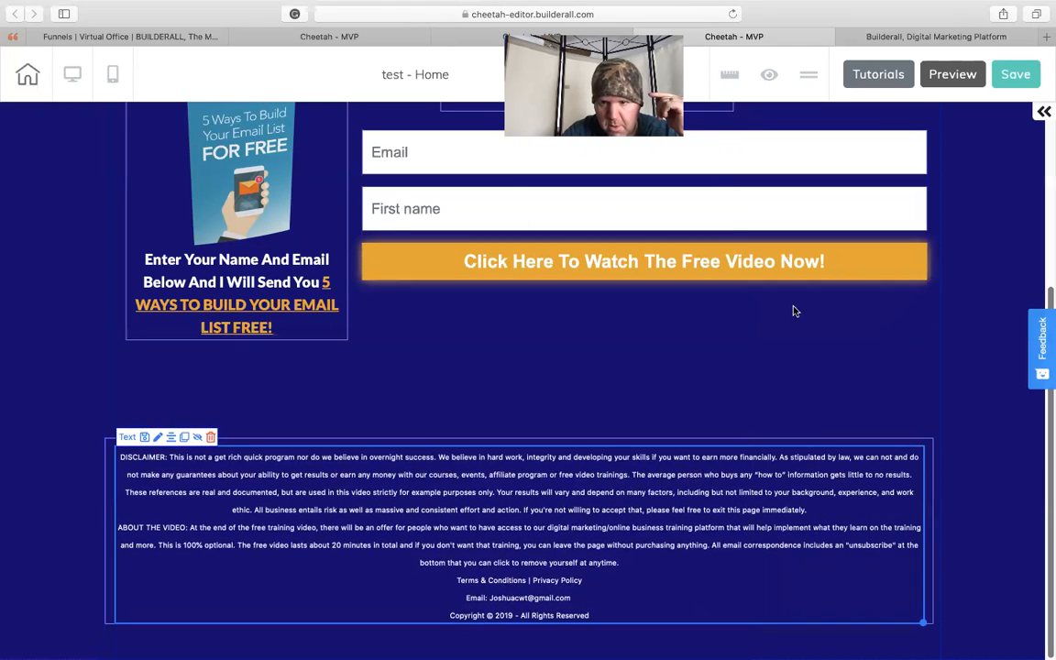
# - Extend the disclaimer box slightly downward and nudge the disclaimer text down to centre it within the box
pyautogui.click(932, 618)
pyautogui.moveTo(934, 626); pyautogui.dragTo(938, 648)
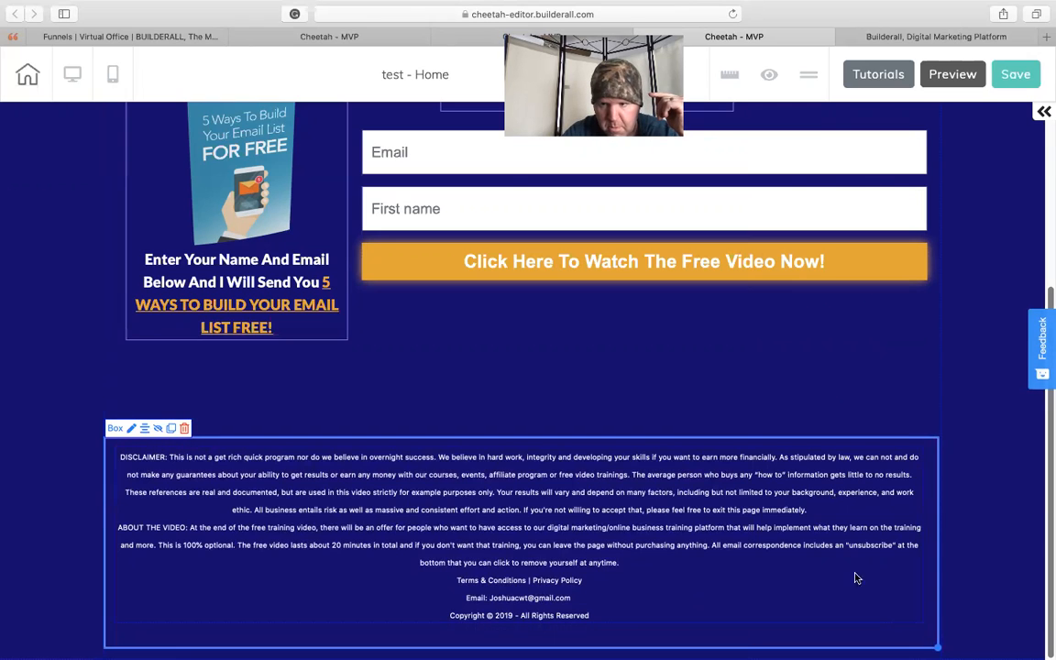
pyautogui.click(857, 578)
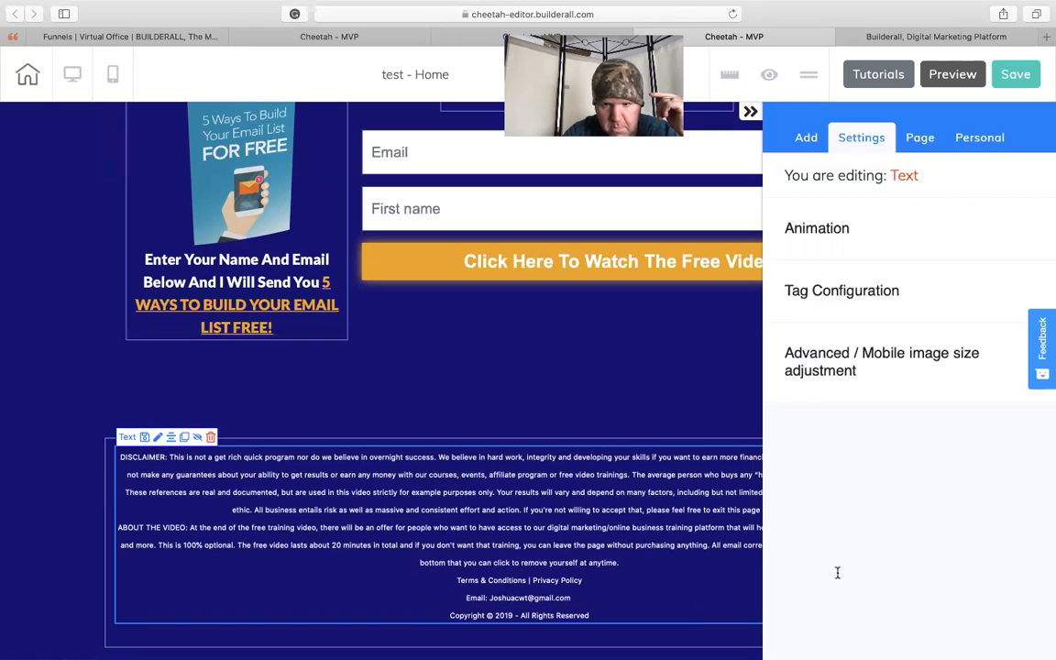
pyautogui.moveTo(723, 587); pyautogui.dragTo(722, 593)
pyautogui.click(695, 396)
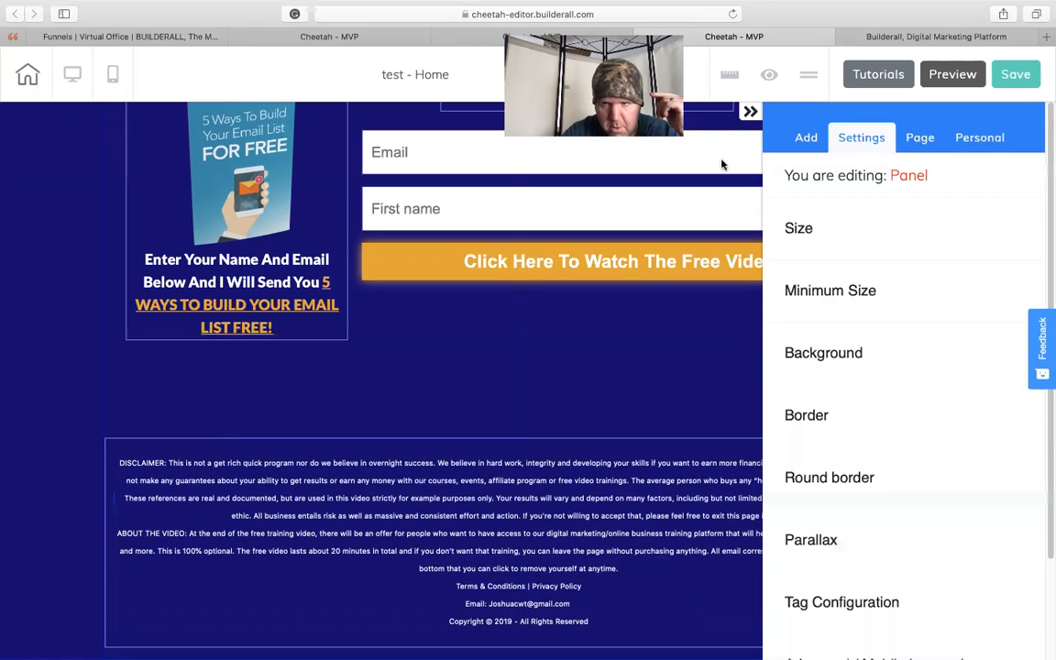
pyautogui.click(746, 117)
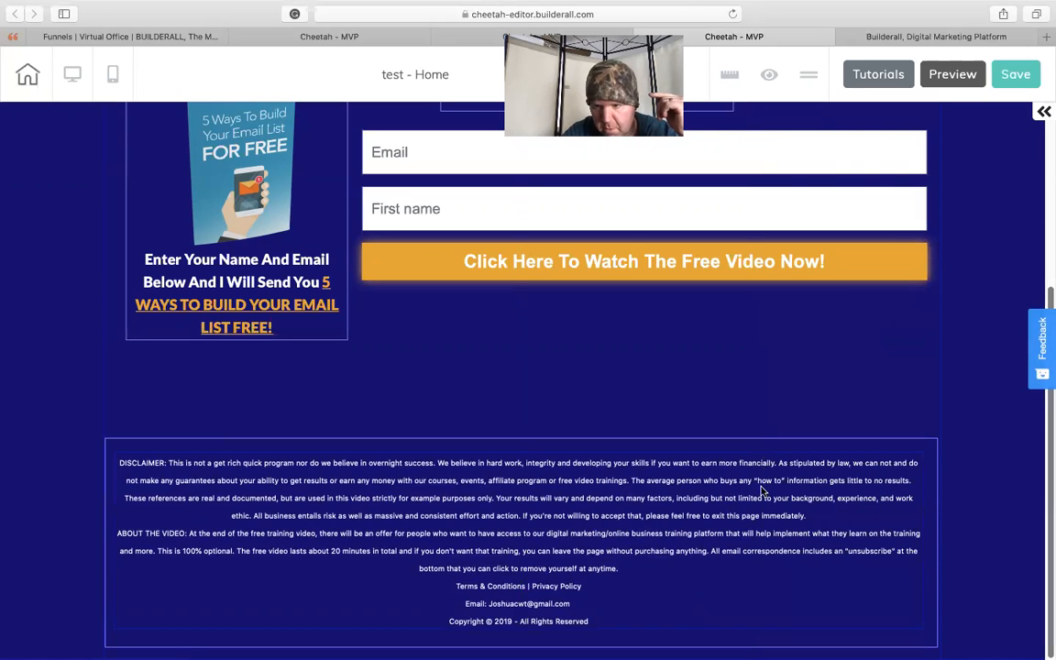
pyautogui.click(685, 439)
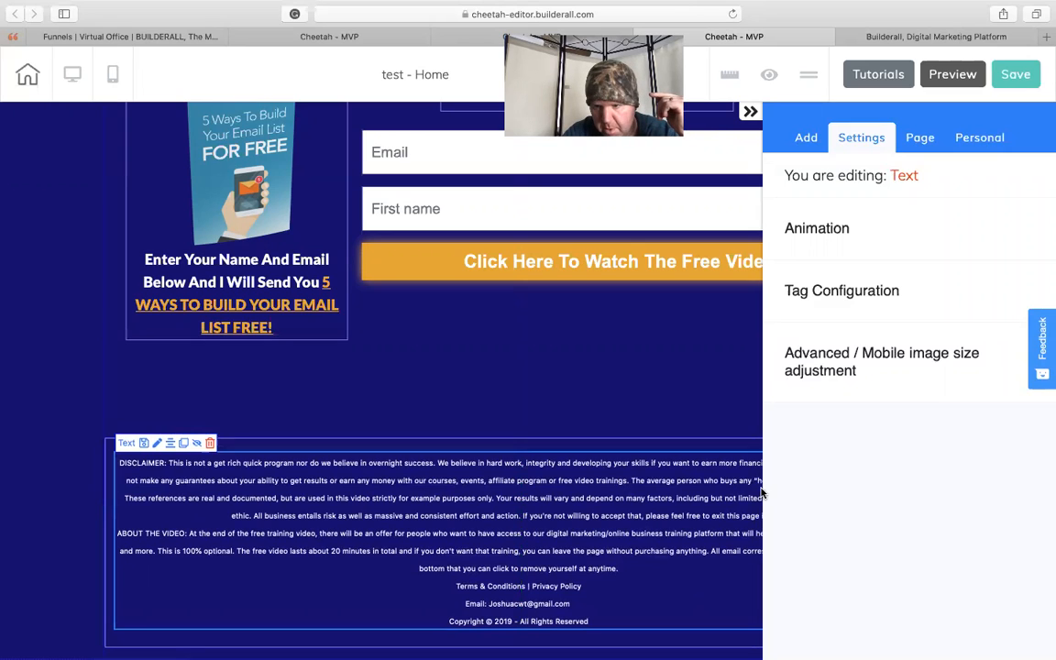
# - Save the page with the resized disclaimer box, publish the site again and open the live website
pyautogui.click(1019, 84)
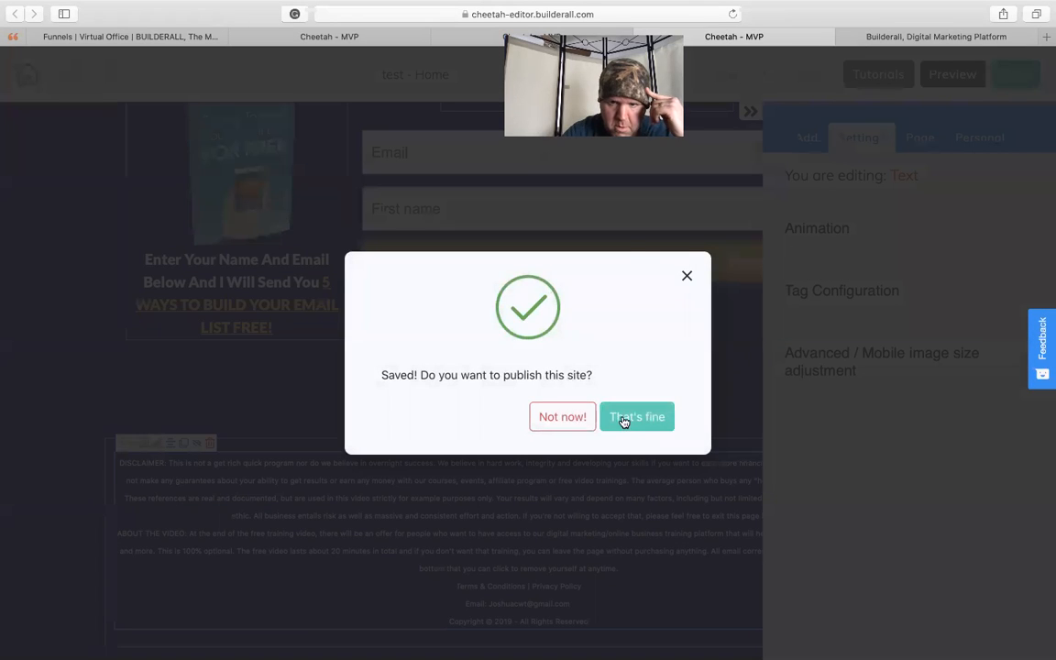
pyautogui.click(623, 421)
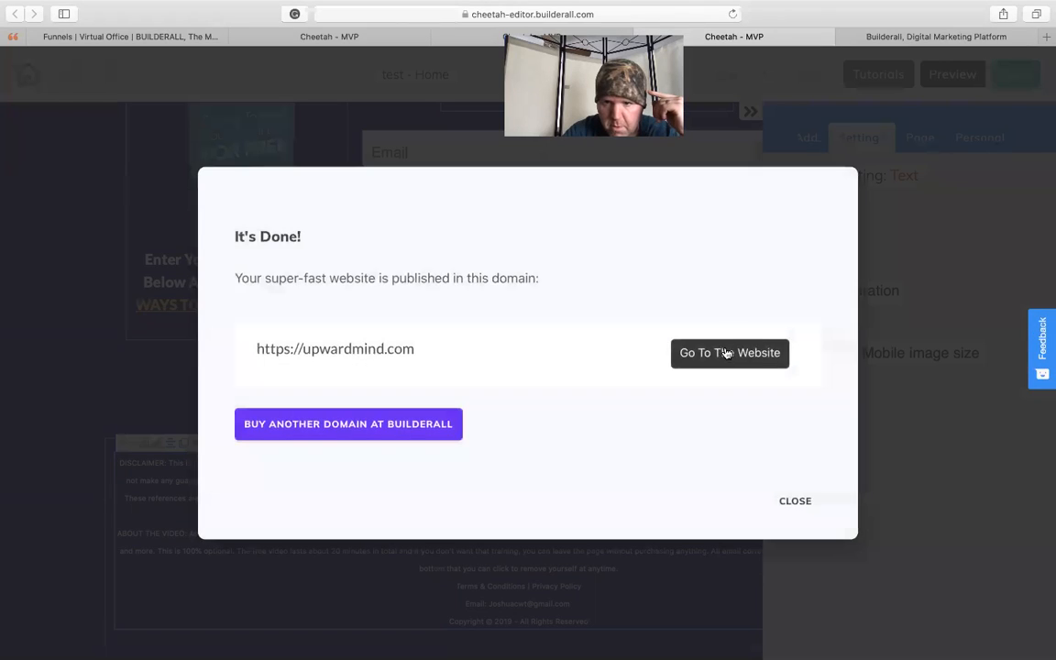
pyautogui.click(727, 353)
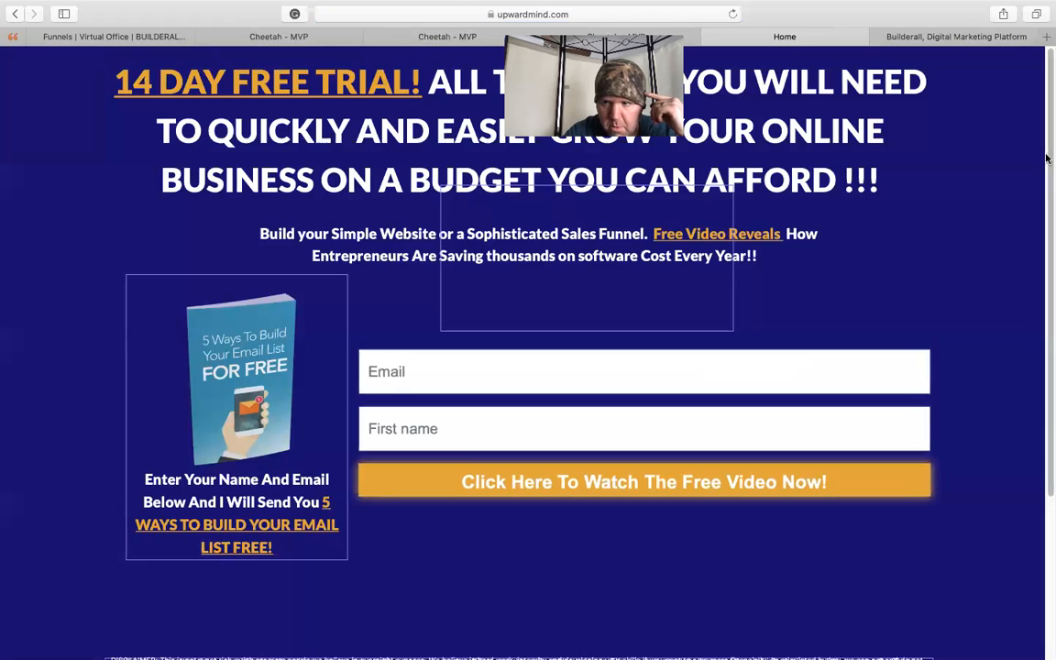
# - Examine the republished page, including its disclaimer box, reopening the site for a second check, and return to the editor
pyautogui.moveTo(1047, 158); pyautogui.dragTo(1044, 88)
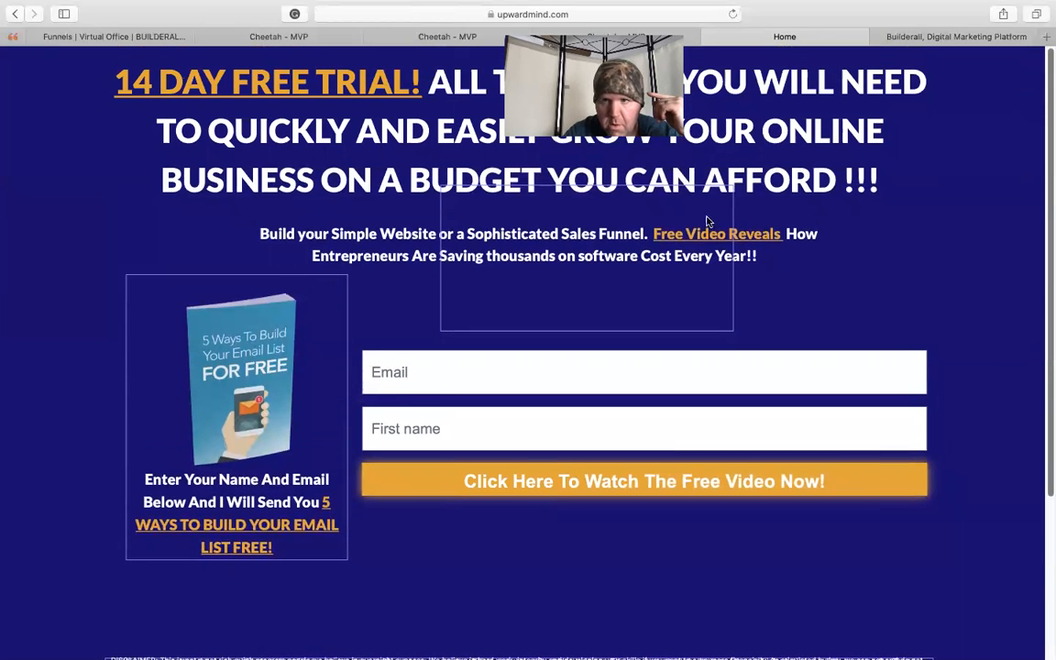
pyautogui.click(709, 36)
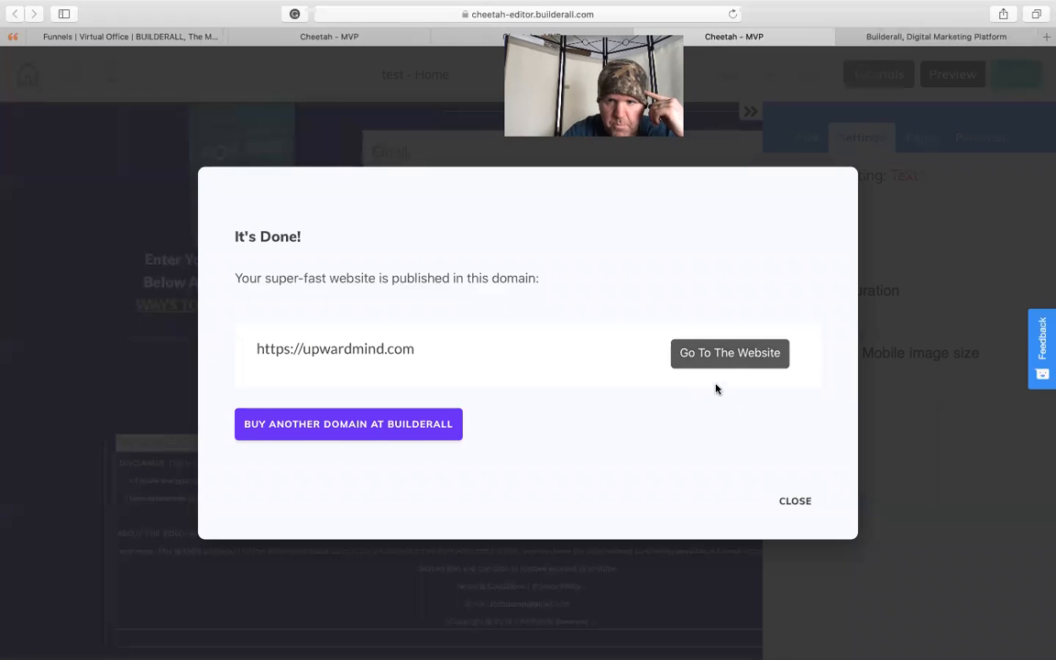
pyautogui.click(731, 354)
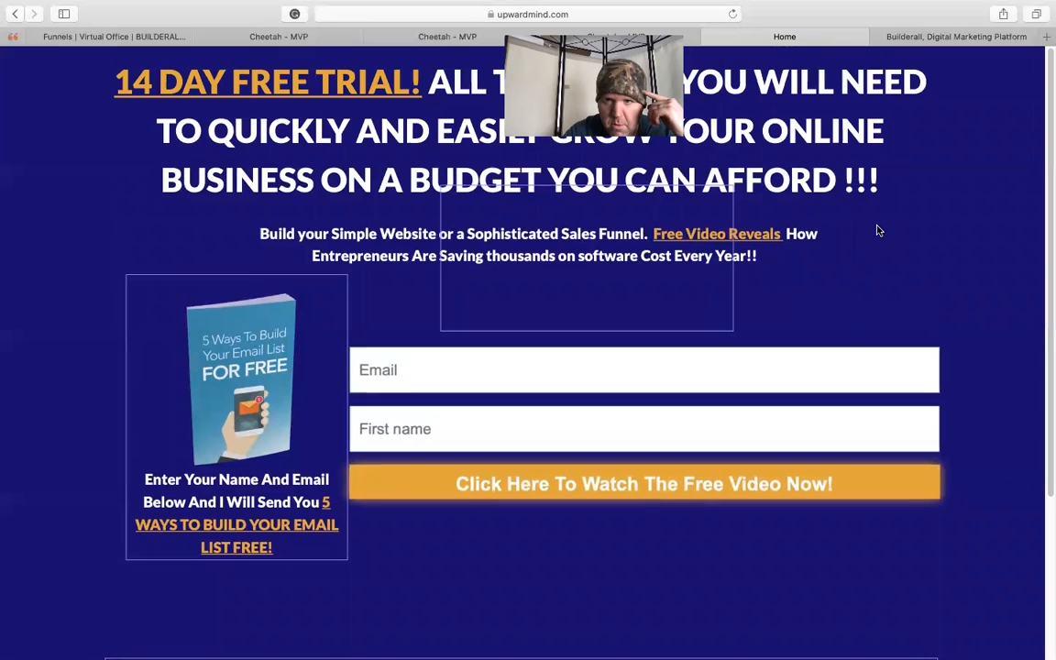
pyautogui.scroll(-5, 1046, 307)
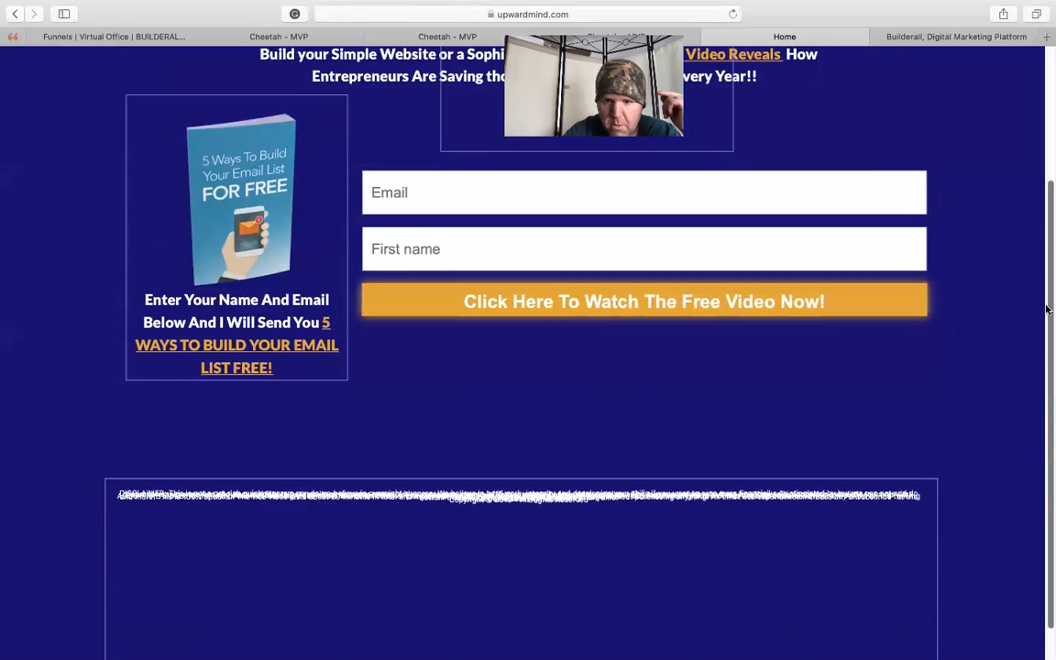
pyautogui.scroll(5, 1045, 309)
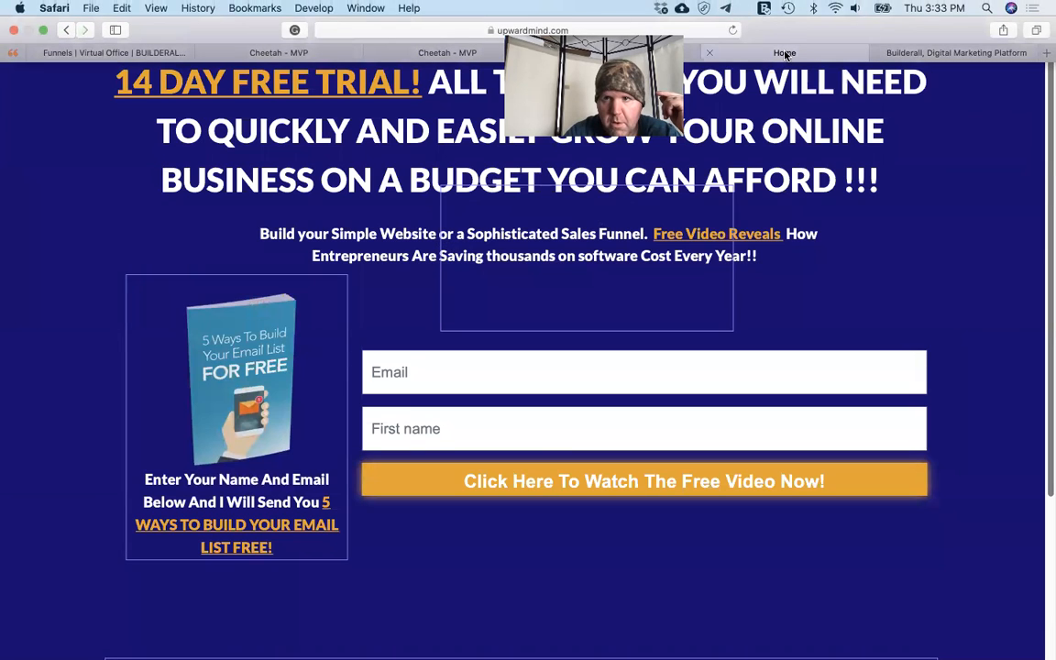
pyautogui.click(709, 53)
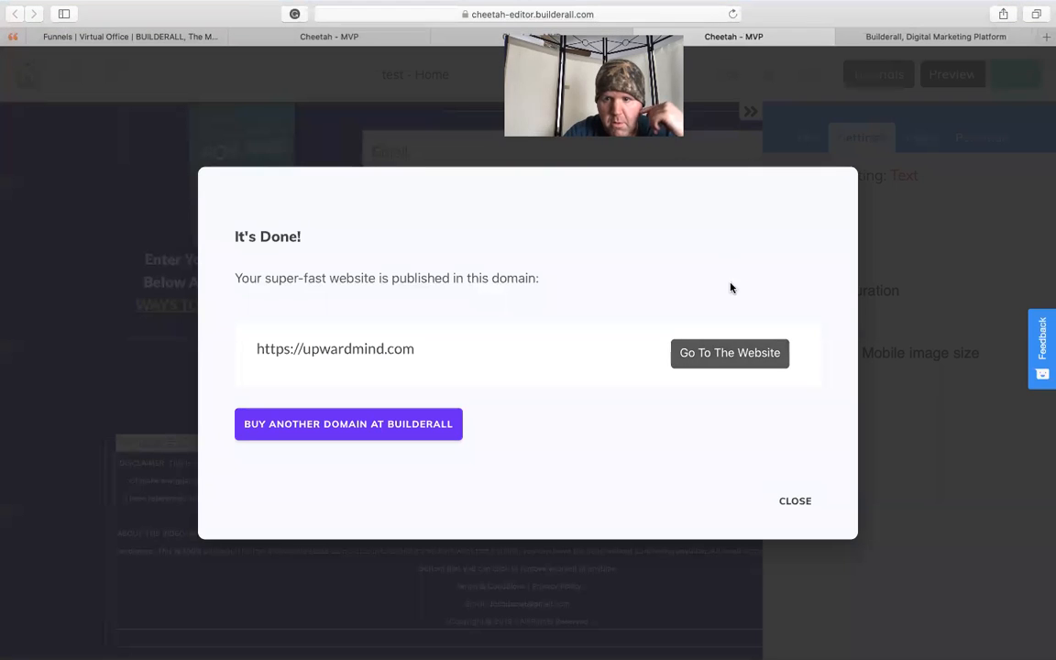
pyautogui.click(795, 499)
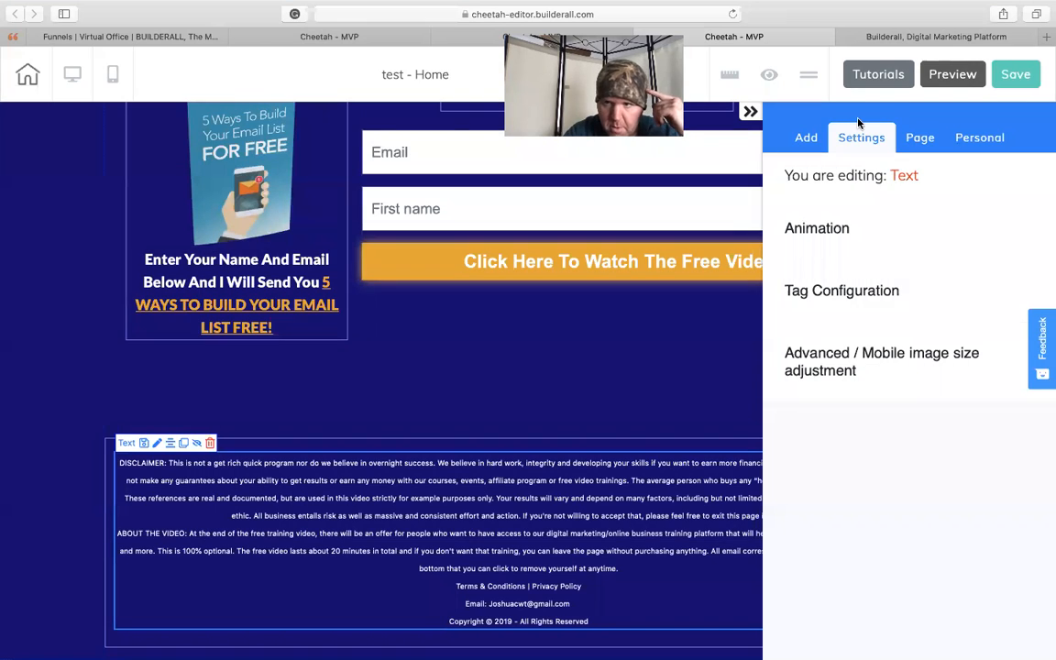
# - Preview the page in the editor and examine it from the headline down to the disclaimer box, then return to editing
pyautogui.click(954, 74)
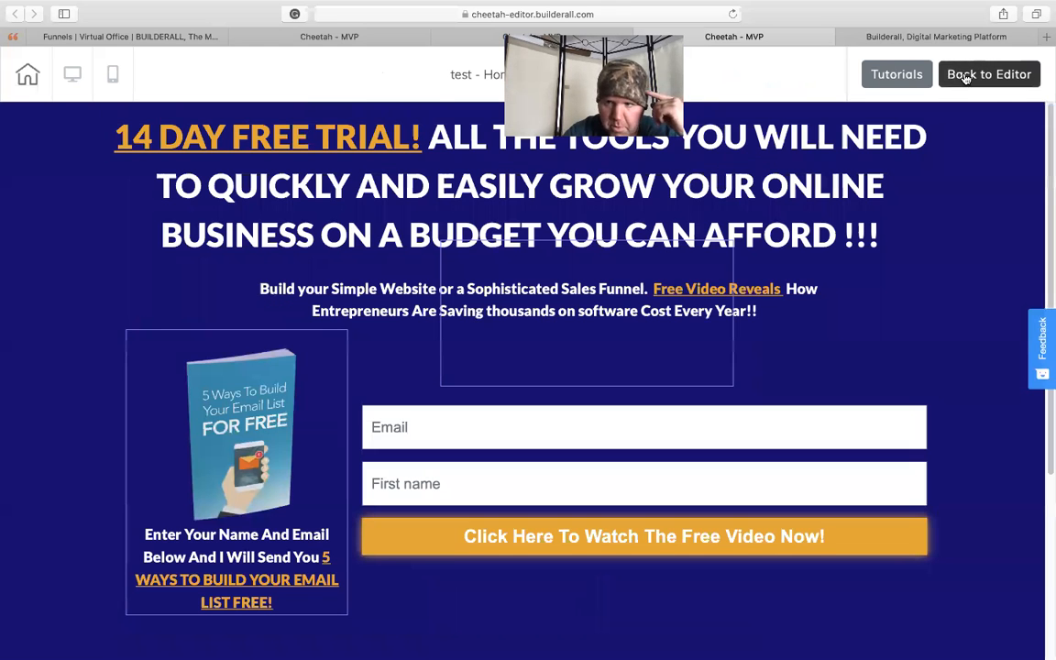
pyautogui.scroll(-5, 1046, 160)
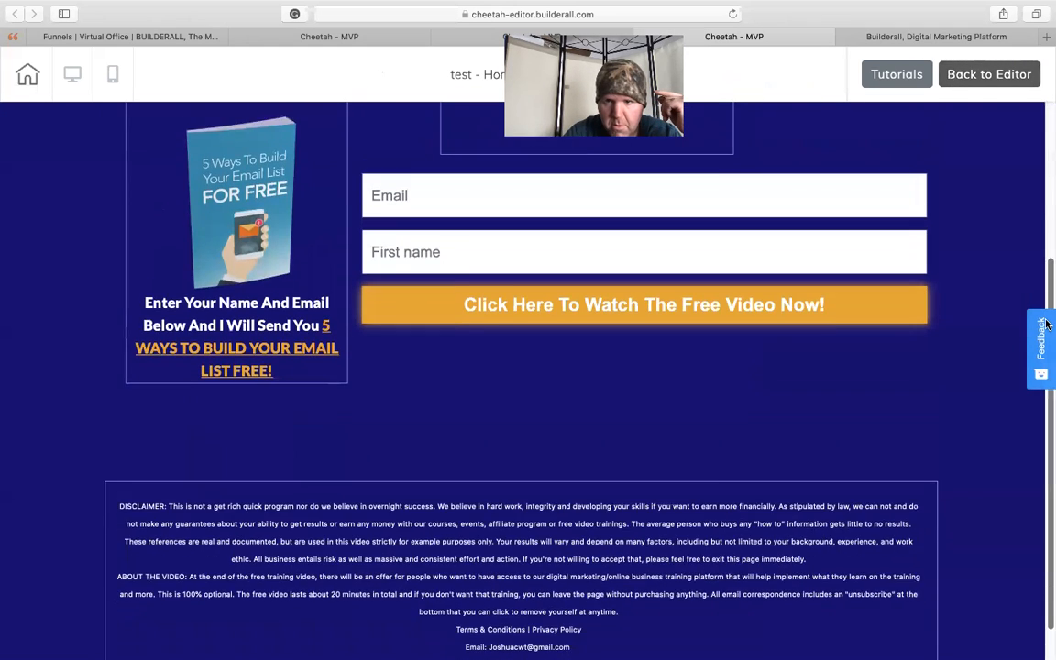
pyautogui.scroll(4, 1045, 172)
pyautogui.scroll(-5, 1044, 275)
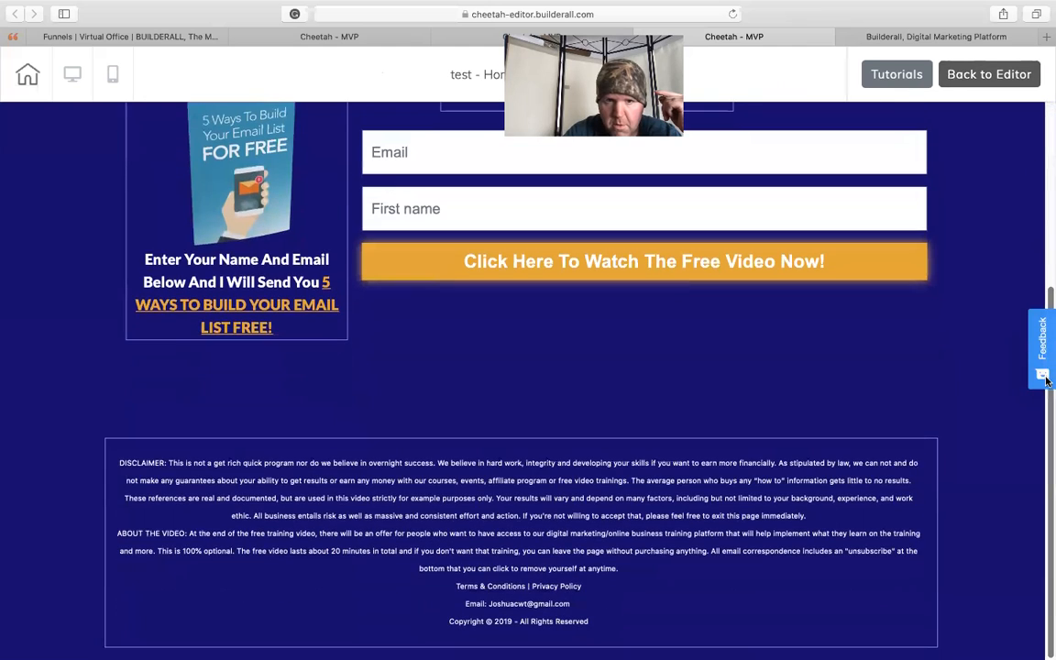
pyautogui.scroll(5, 1046, 367)
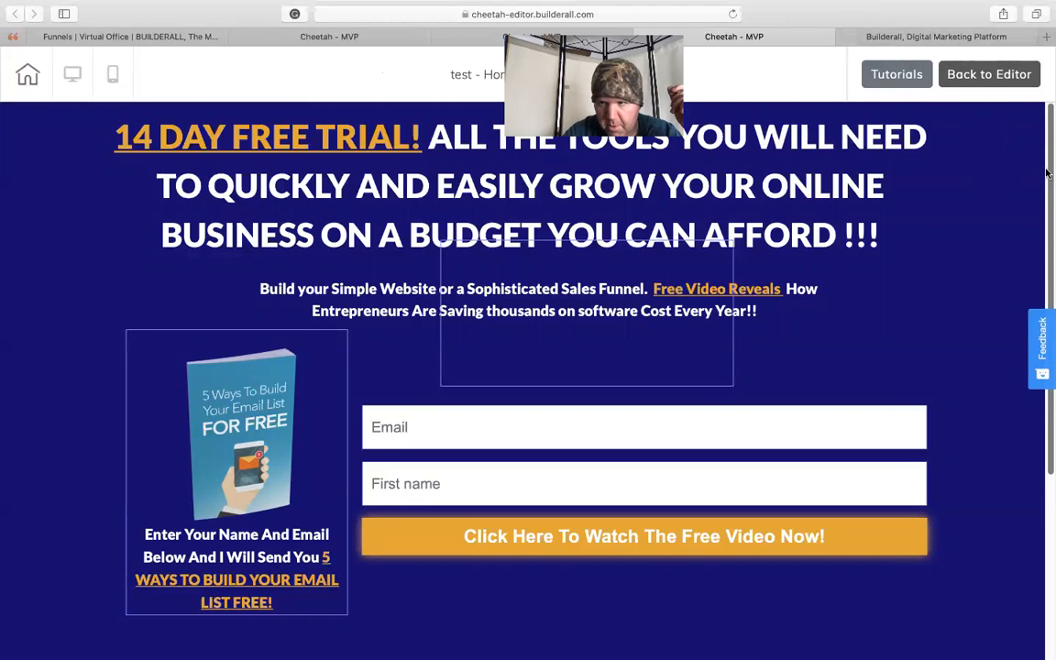
pyautogui.moveTo(1047, 174); pyautogui.dragTo(1041, 429)
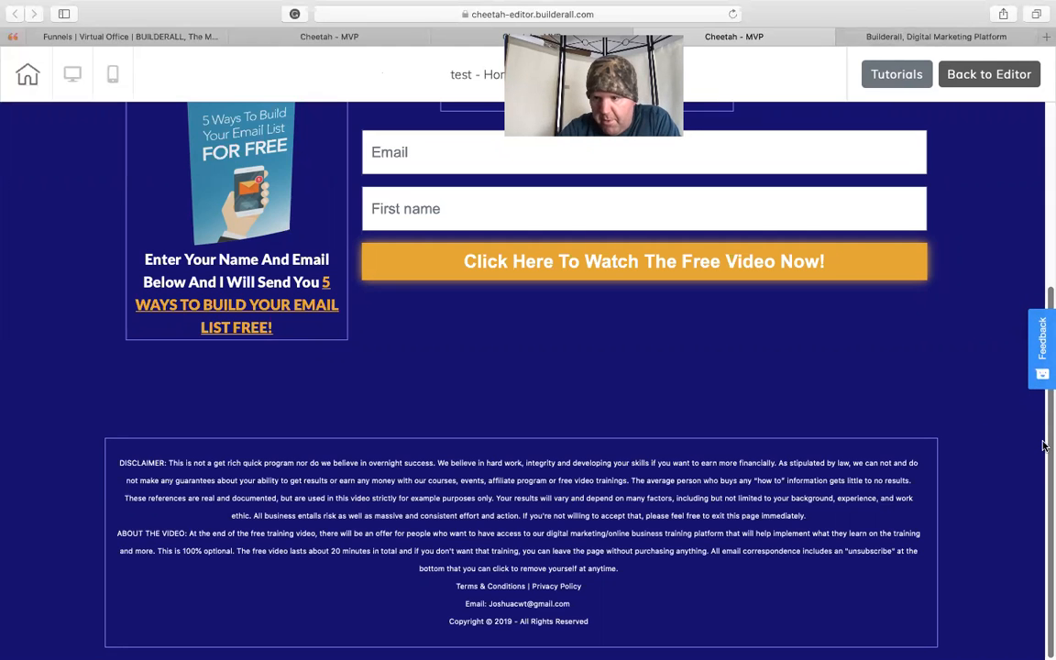
pyautogui.moveTo(1045, 444); pyautogui.dragTo(1048, 211)
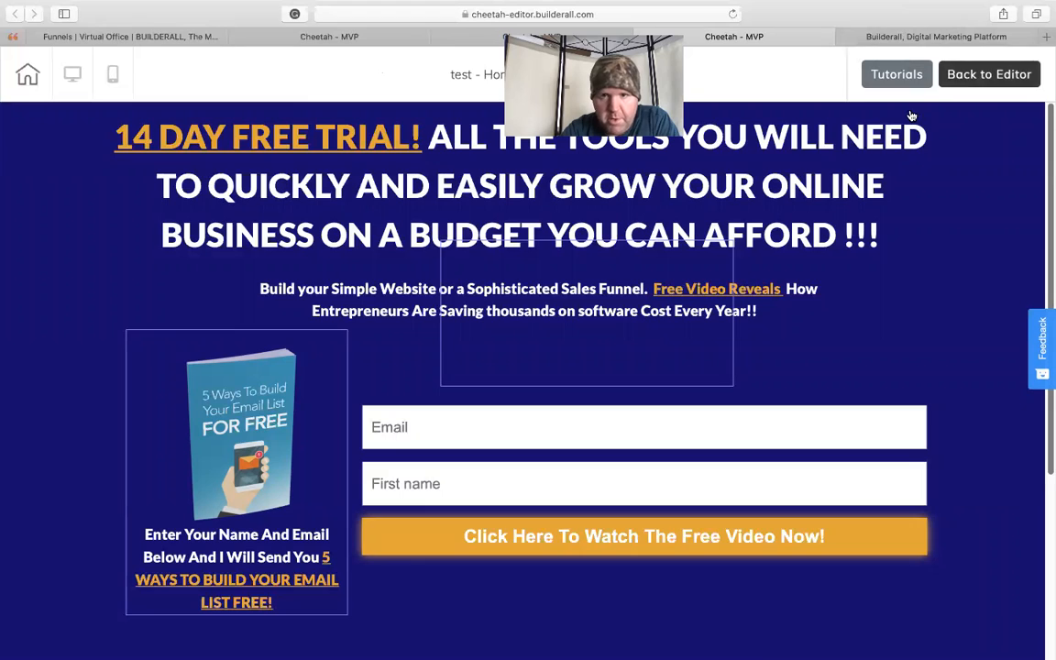
pyautogui.click(959, 78)
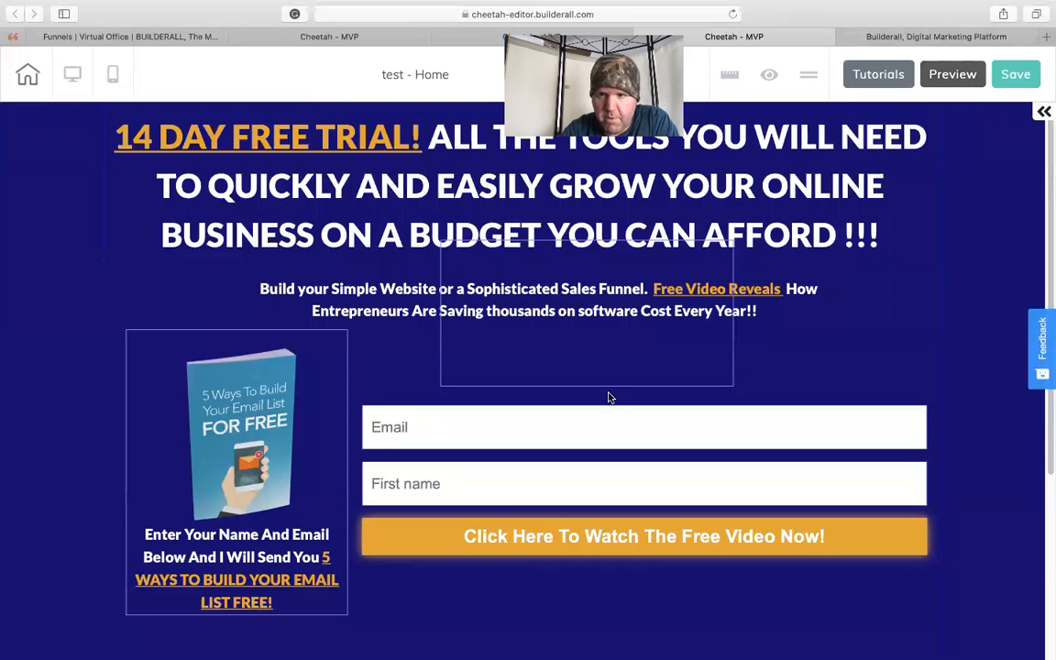
# - Move the empty box from the headline area down over the form and enlarge it to nearly the form's width
pyautogui.moveTo(668, 360); pyautogui.dragTo(629, 540)
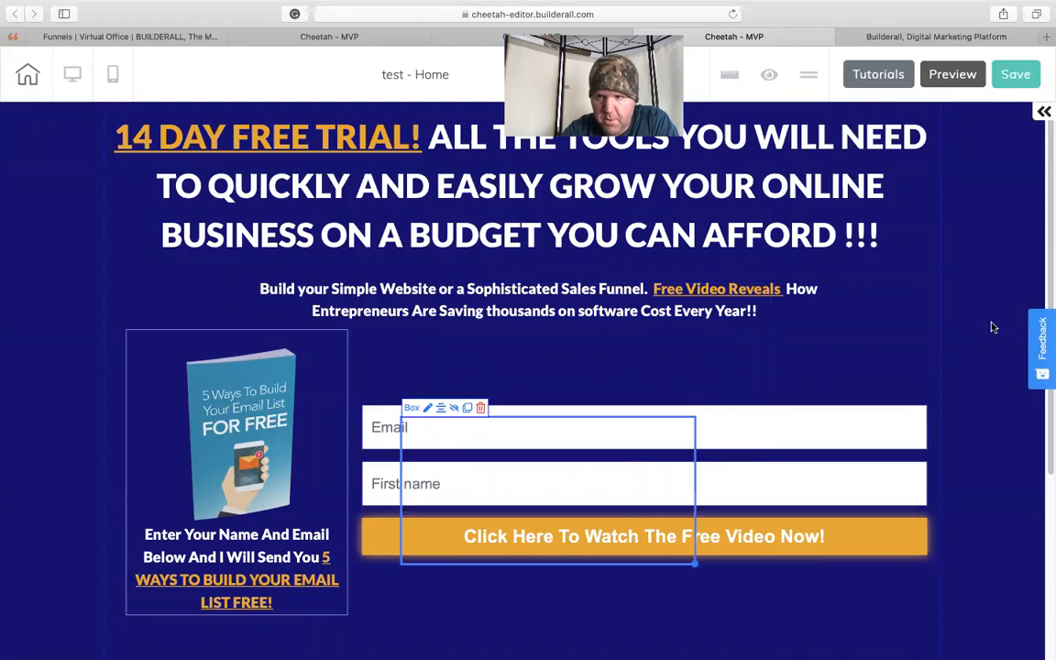
pyautogui.scroll(-5, 750, 362)
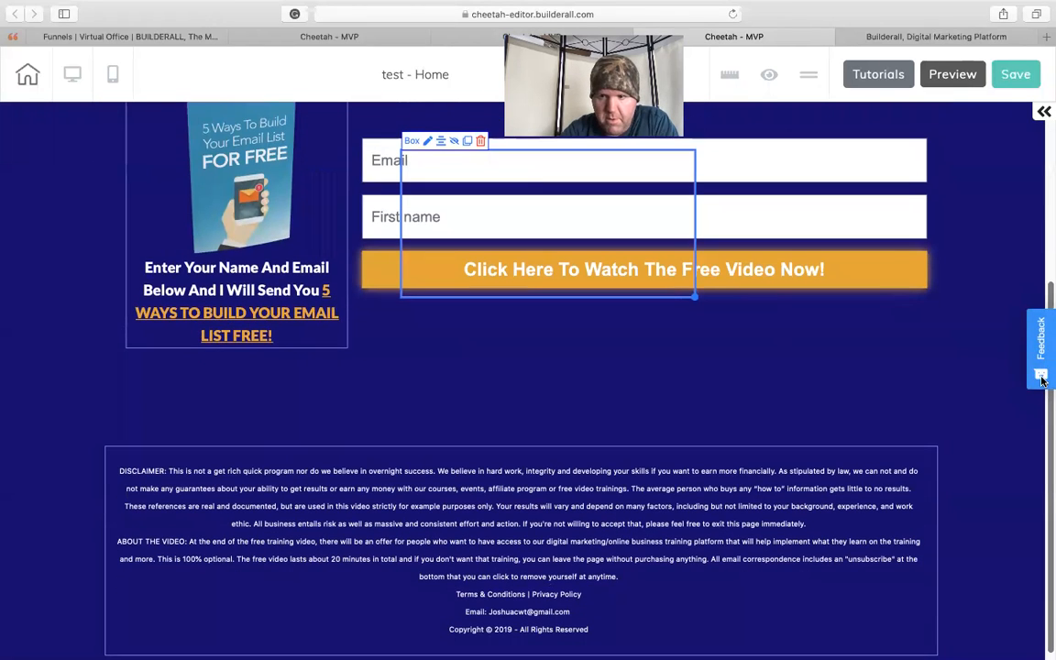
pyautogui.moveTo(694, 298); pyautogui.dragTo(877, 371)
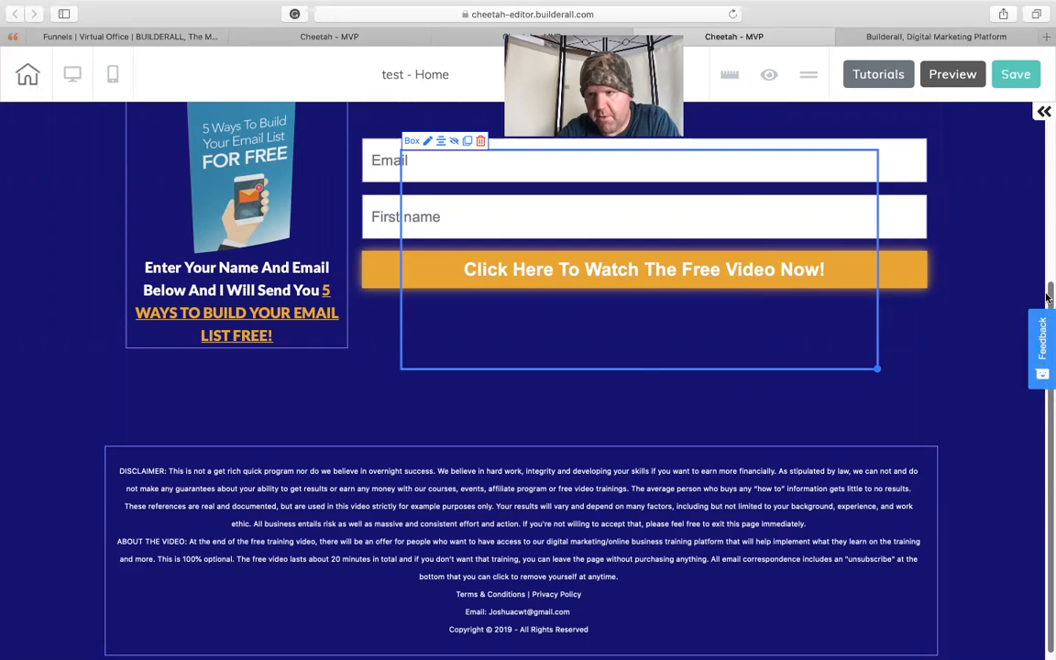
pyautogui.scroll(5, 1048, 296)
# - Move the subheadline text below the form, and position the empty box at the top of the page, enlarged to the full content width
pyautogui.moveTo(676, 196); pyautogui.dragTo(549, 227)
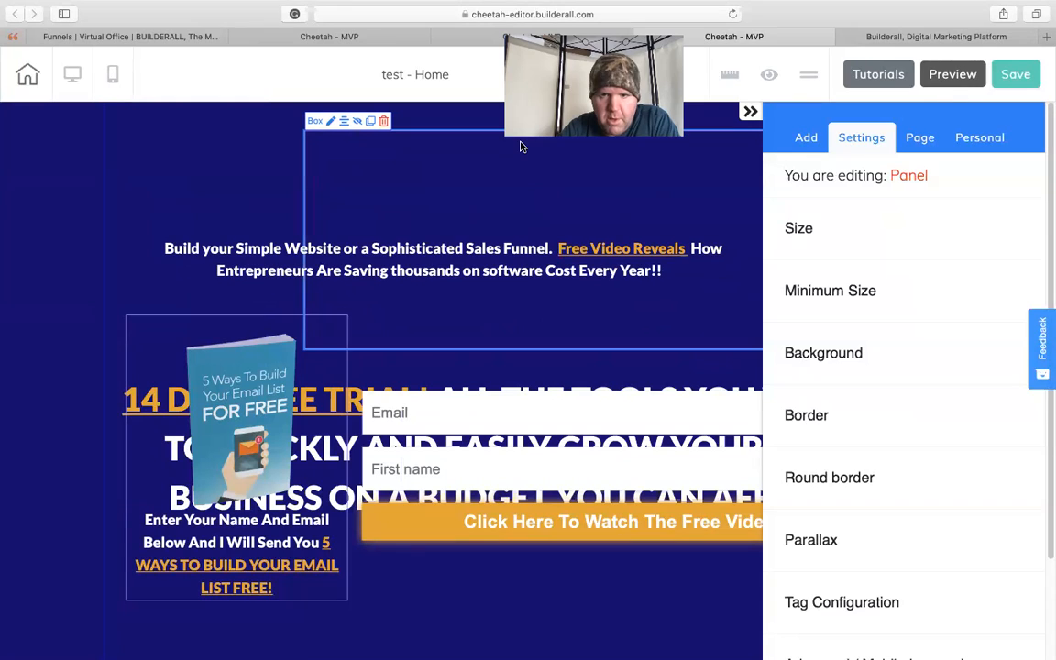
pyautogui.moveTo(444, 241); pyautogui.dragTo(561, 607)
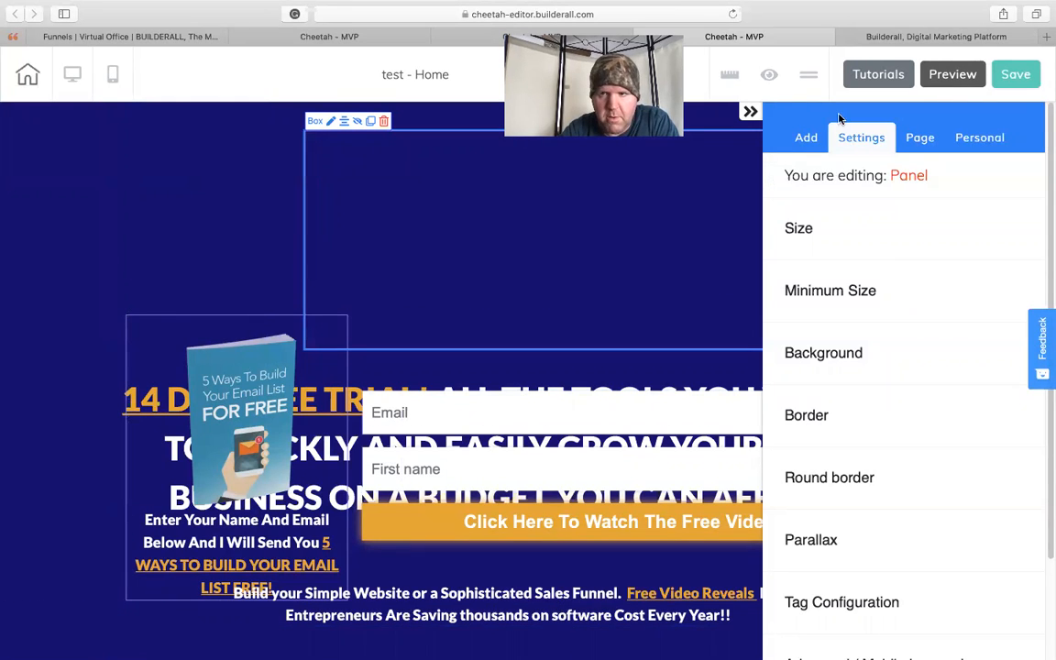
pyautogui.click(751, 113)
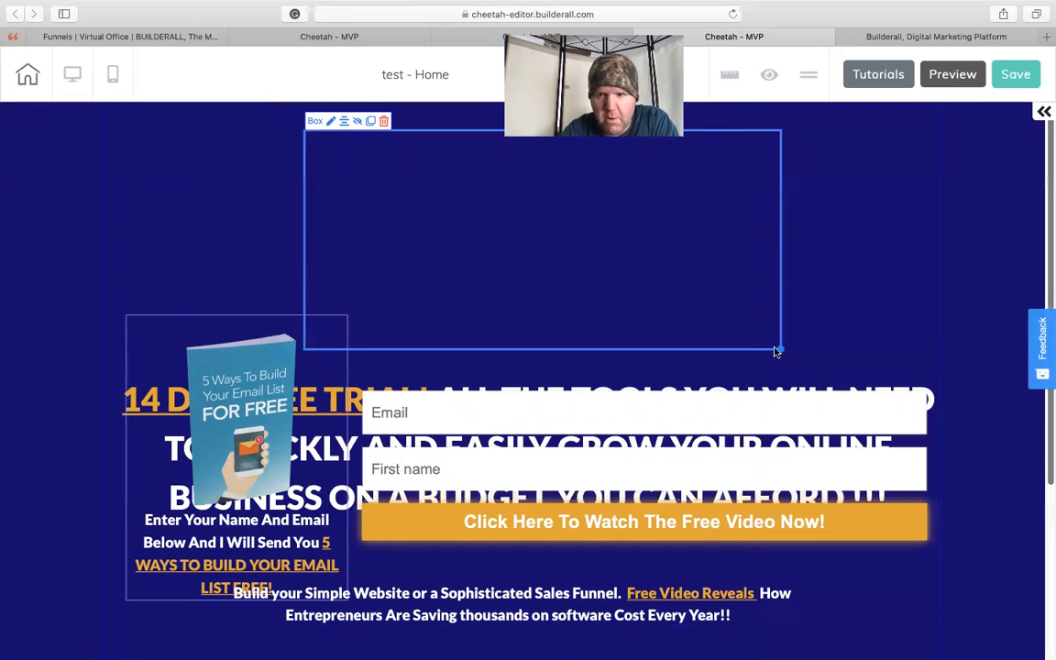
pyautogui.moveTo(778, 349); pyautogui.dragTo(936, 334)
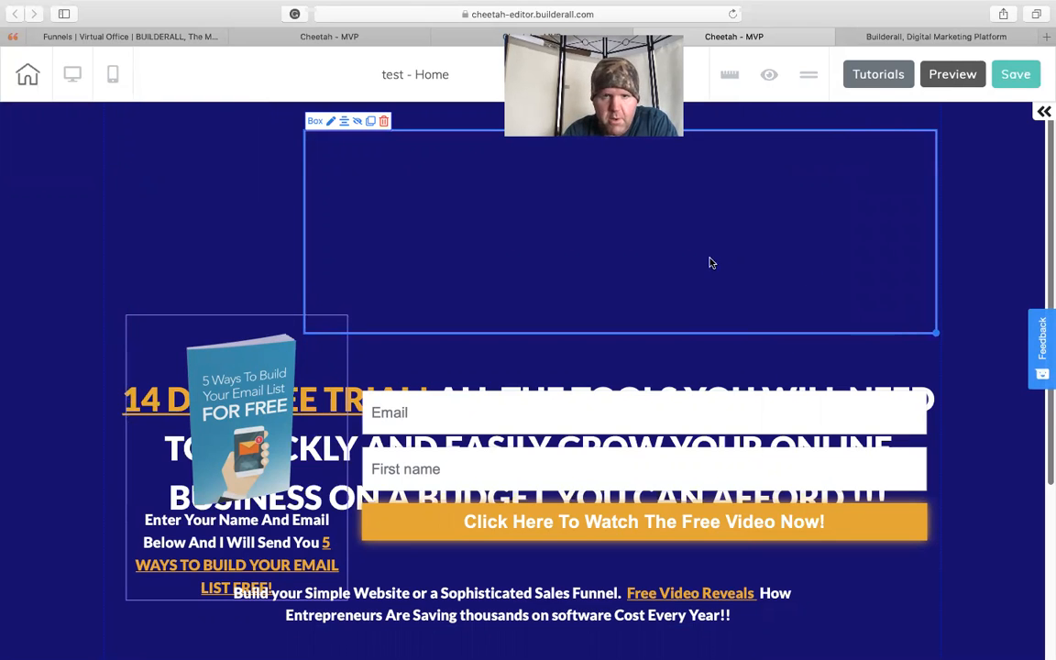
pyautogui.moveTo(800, 264); pyautogui.dragTo(615, 243)
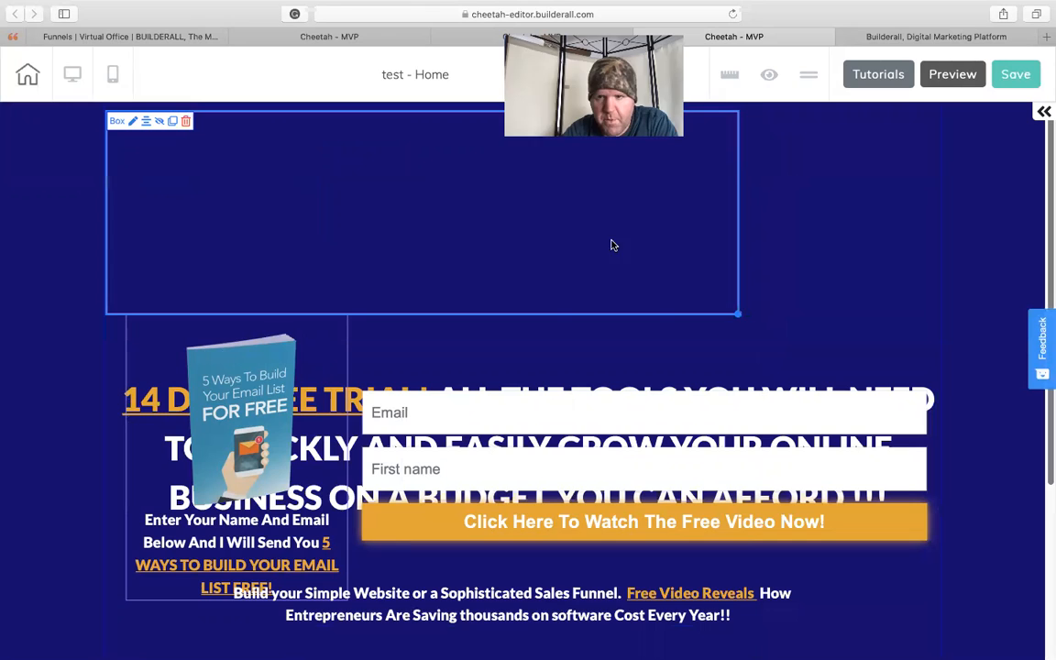
pyautogui.moveTo(739, 313); pyautogui.dragTo(899, 334)
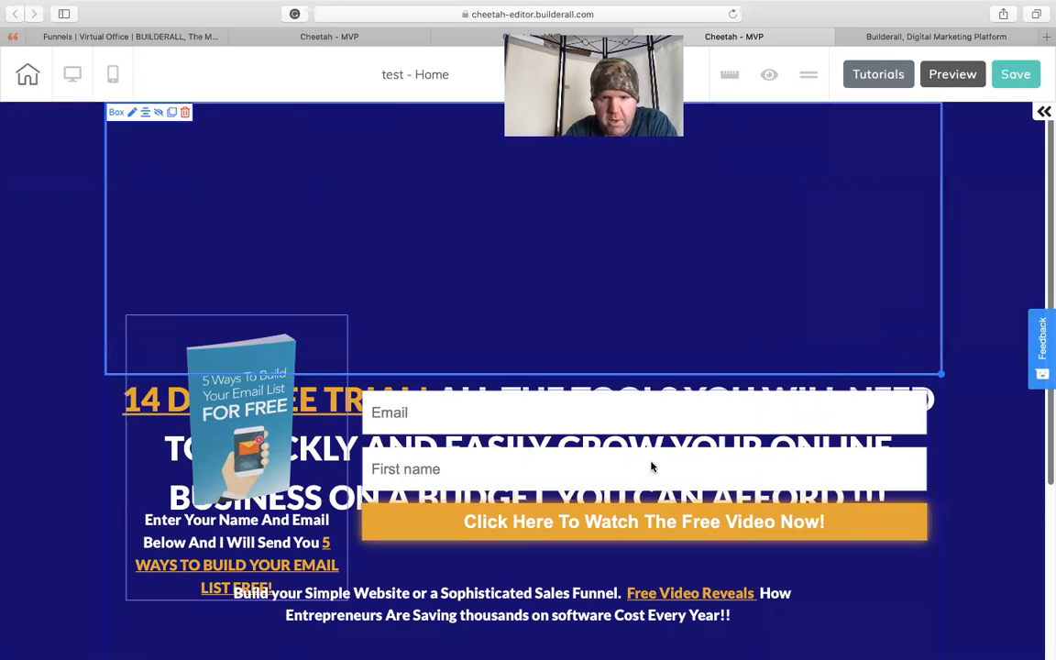
# - Place the 14 DAY FREE TRIAL headline inside the top box with the subheadline beneath it, enlarging the box slightly
pyautogui.moveTo(358, 447); pyautogui.dragTo(470, 172)
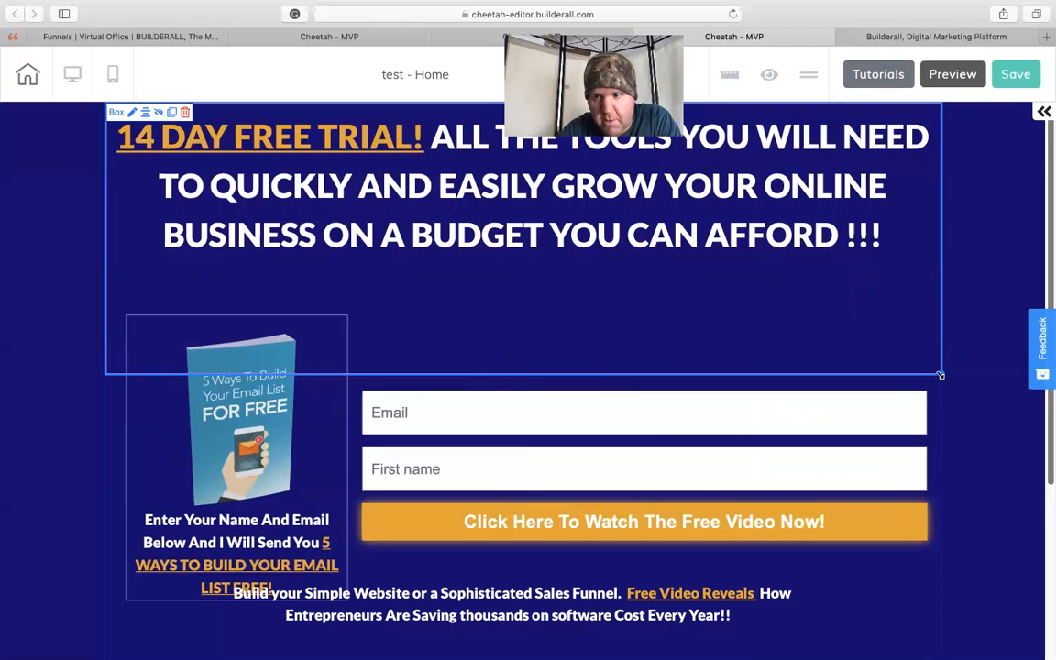
pyautogui.moveTo(941, 375); pyautogui.dragTo(944, 385)
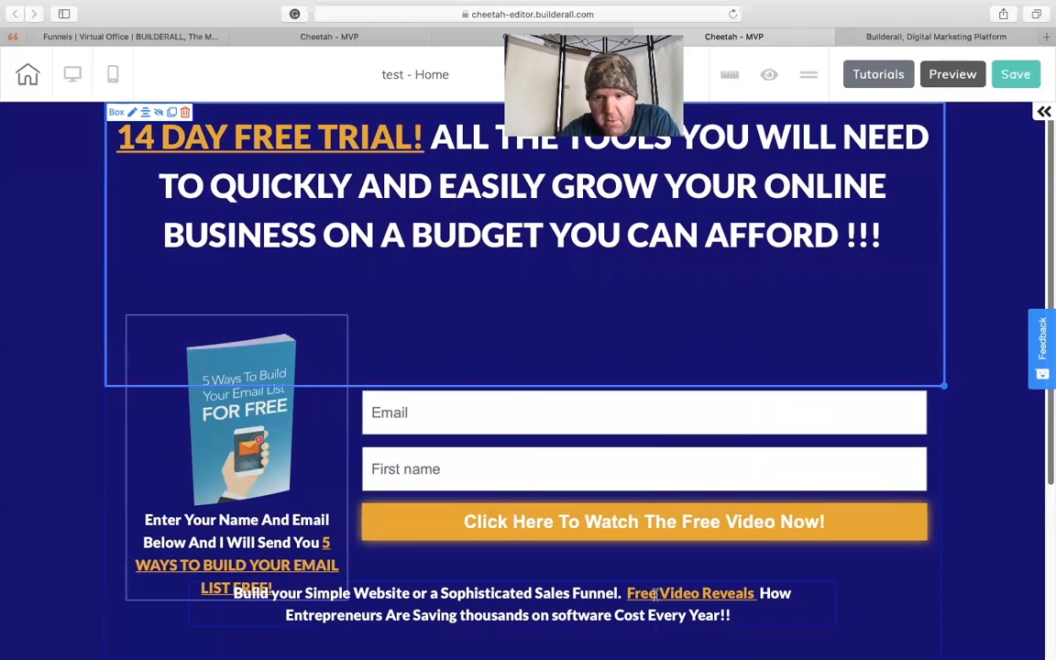
pyautogui.moveTo(637, 607); pyautogui.dragTo(657, 317)
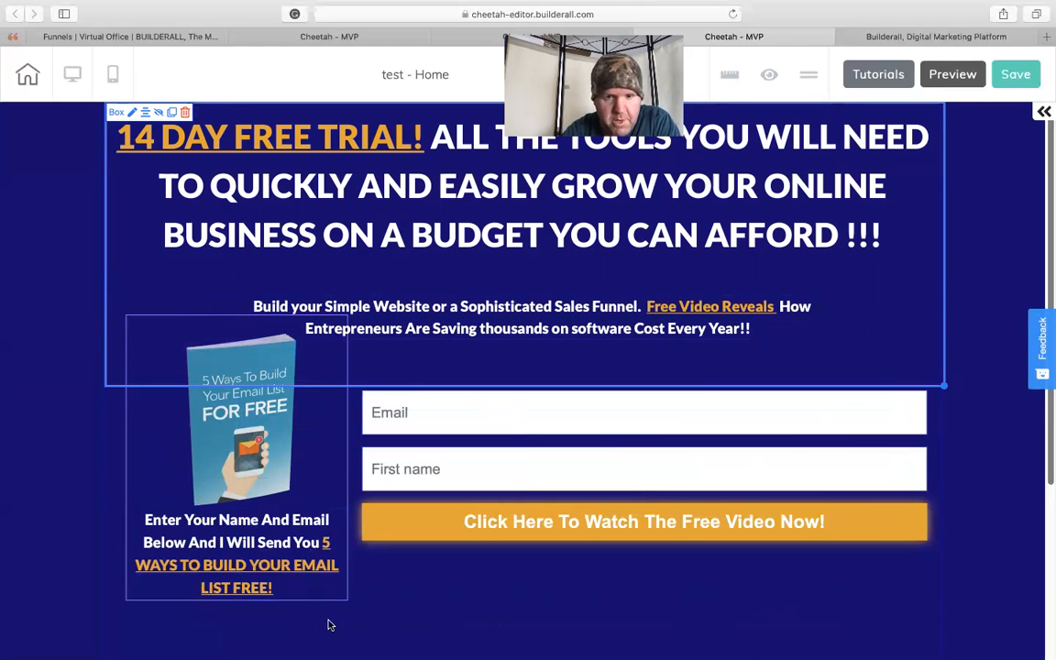
# - Move the book box down clear of the headline box, then narrow and nudge the headline box to fit the content width
pyautogui.click(306, 549)
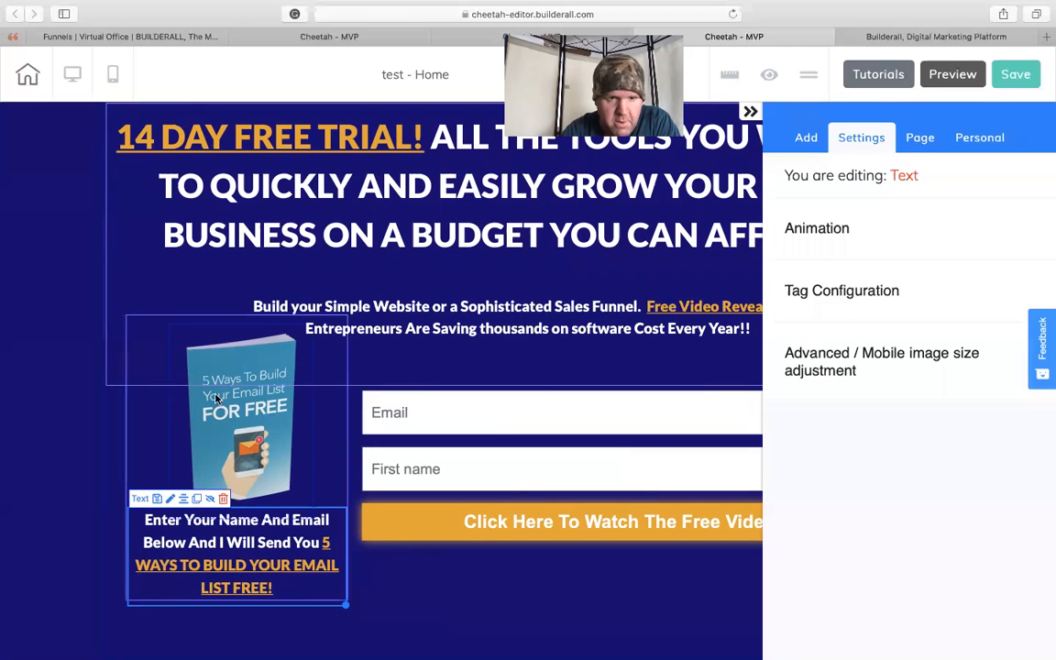
pyautogui.moveTo(154, 348); pyautogui.dragTo(137, 502)
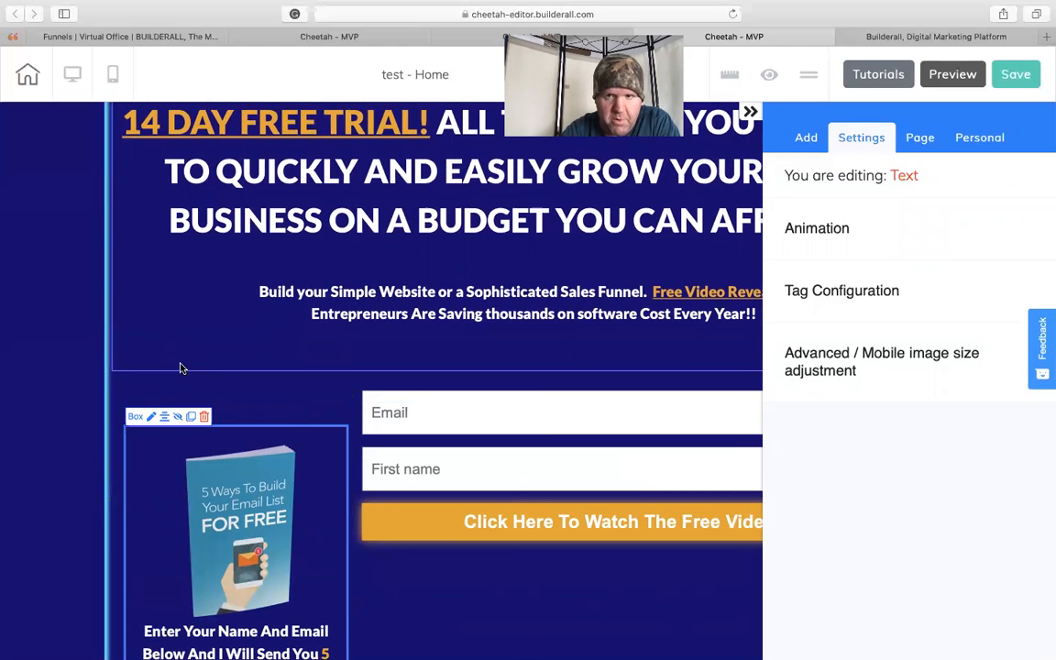
pyautogui.click(750, 112)
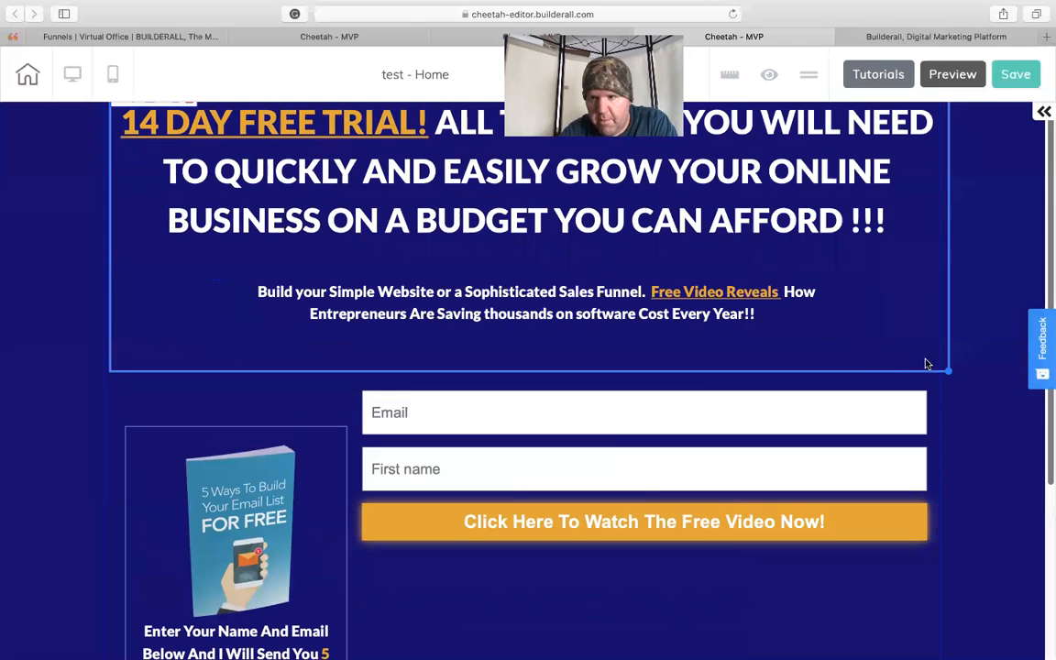
pyautogui.moveTo(949, 369); pyautogui.dragTo(939, 369)
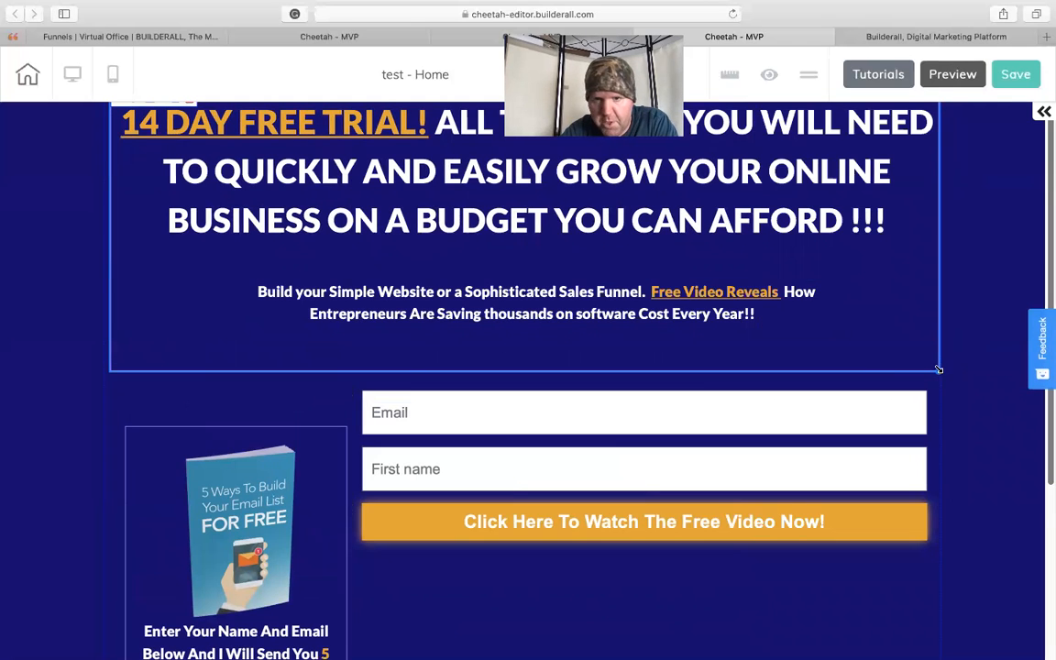
pyautogui.click(869, 348)
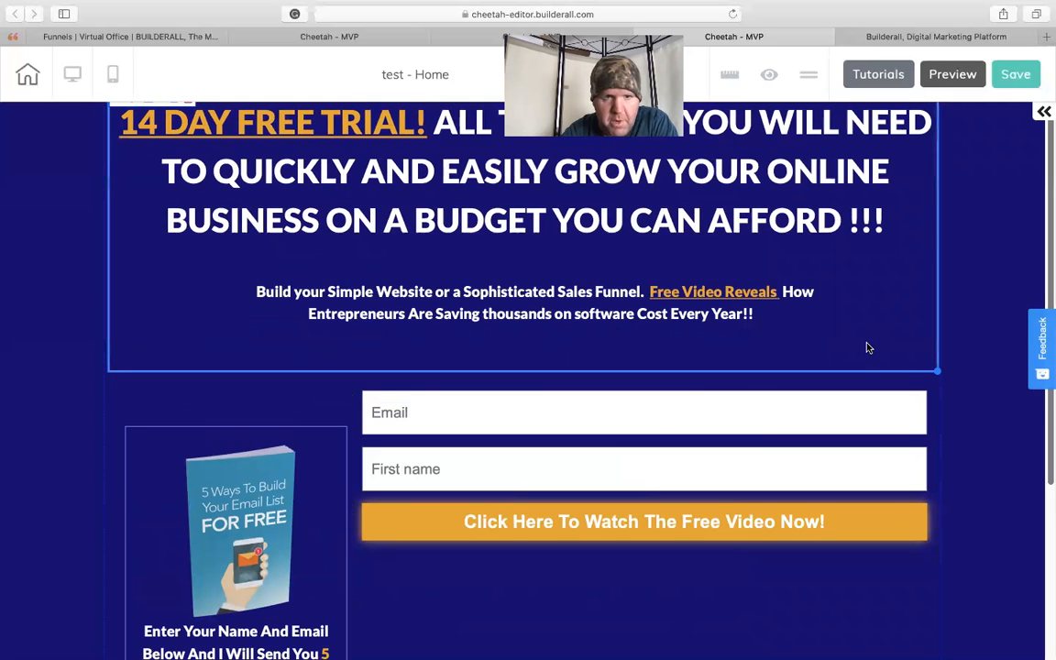
pyautogui.moveTo(761, 349); pyautogui.dragTo(757, 361)
# - Center the subheadline text and the 14 DAY FREE TRIAL headline text with the Center element option
pyautogui.click(412, 321)
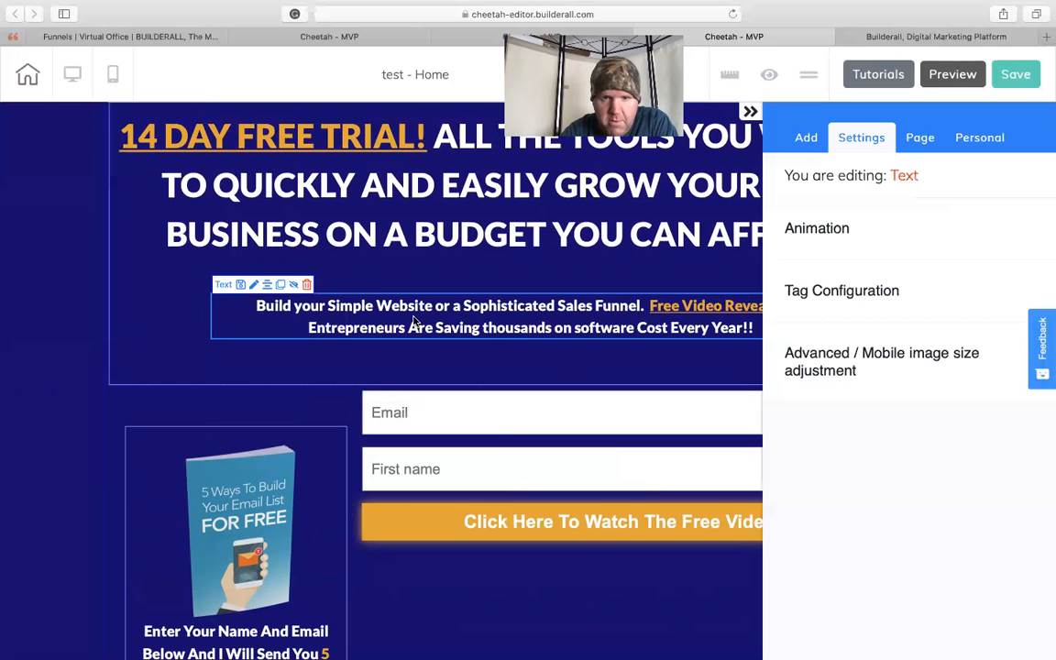
pyautogui.click(267, 285)
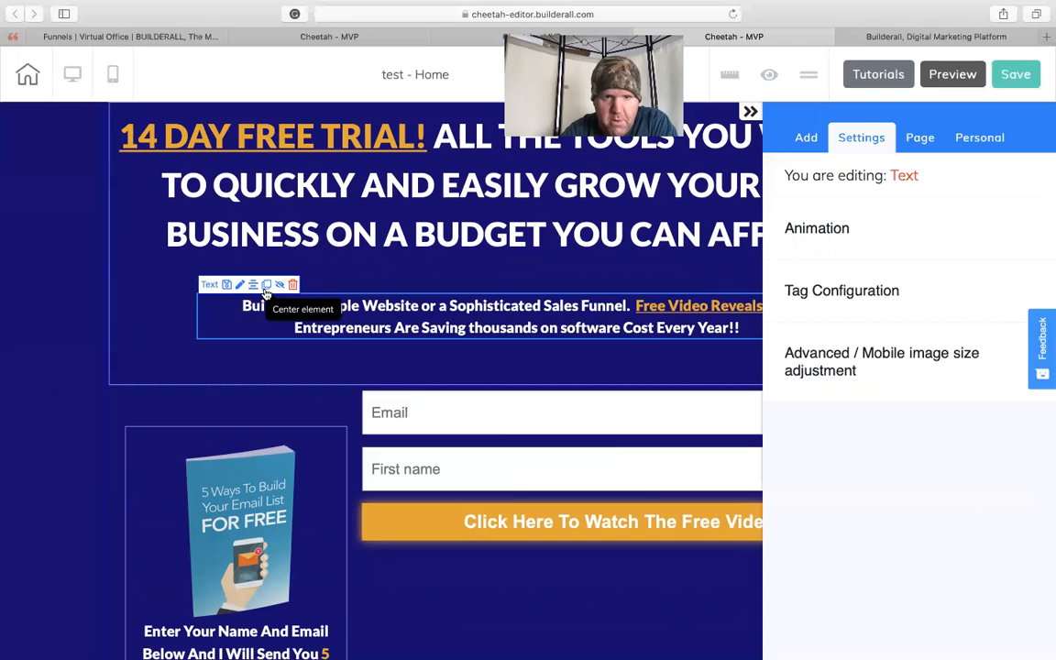
pyautogui.click(204, 133)
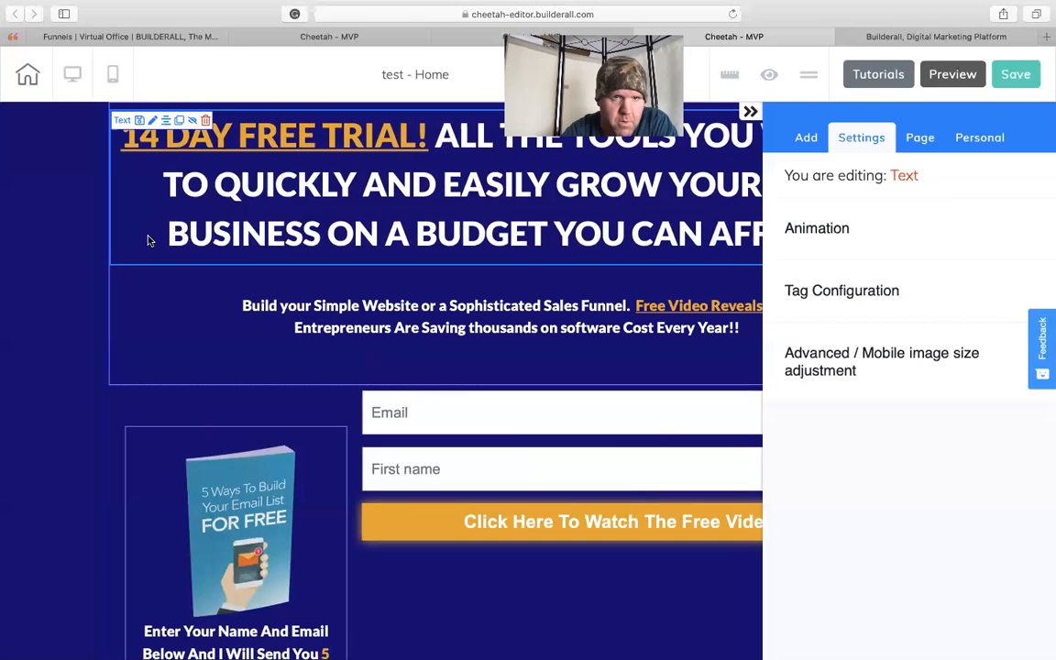
pyautogui.click(167, 121)
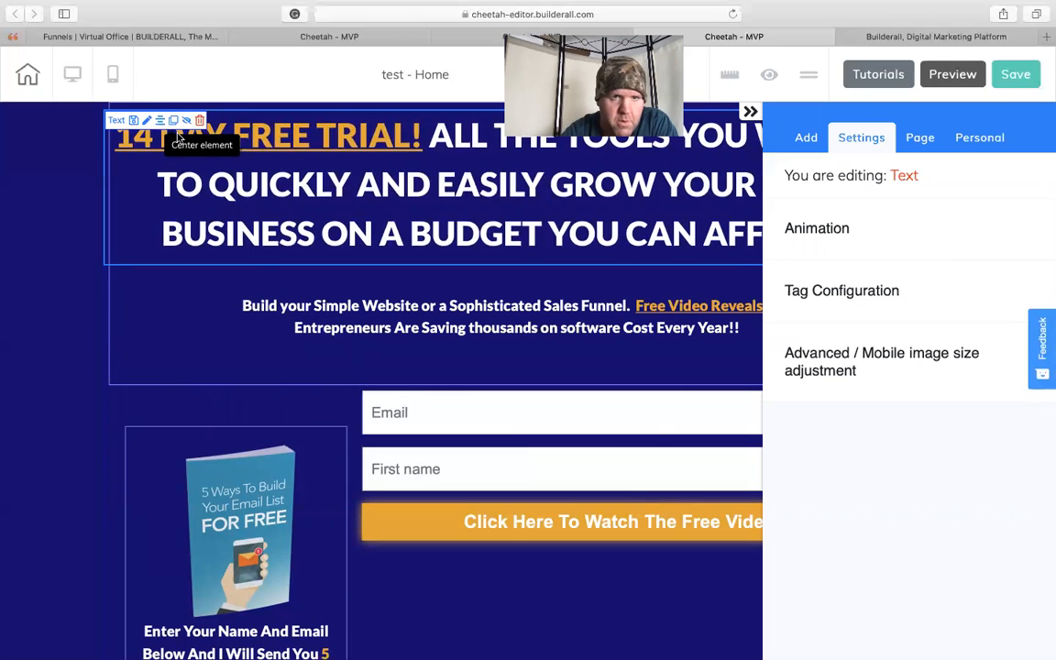
# - Narrow the headline text element to fit within the headline box and center it again
pyautogui.click(751, 111)
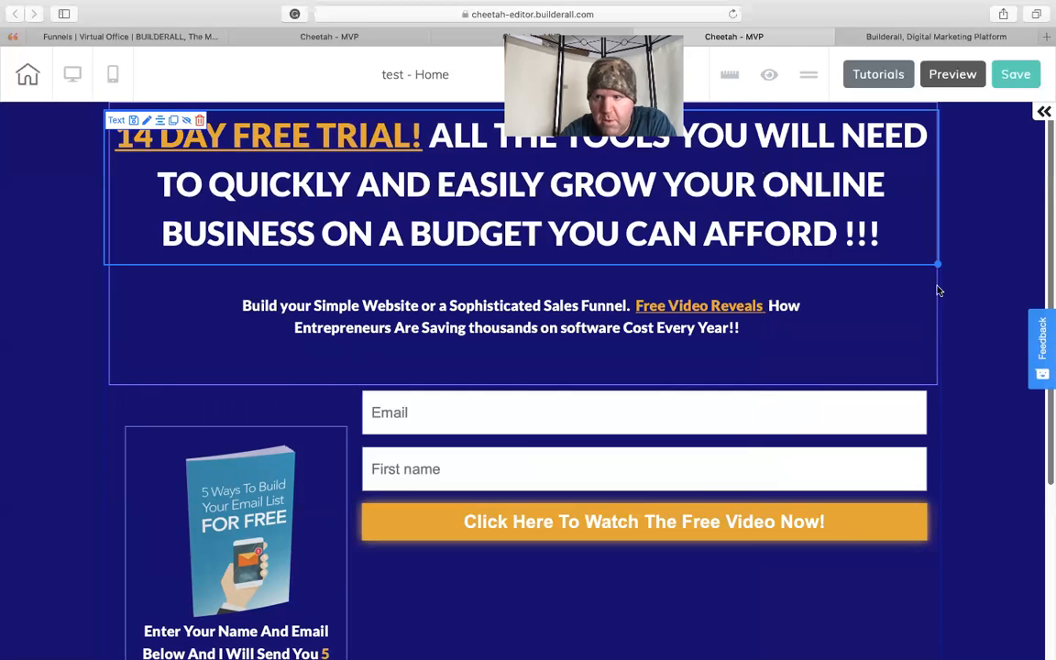
pyautogui.moveTo(939, 264); pyautogui.dragTo(928, 265)
pyautogui.moveTo(703, 241); pyautogui.dragTo(710, 241)
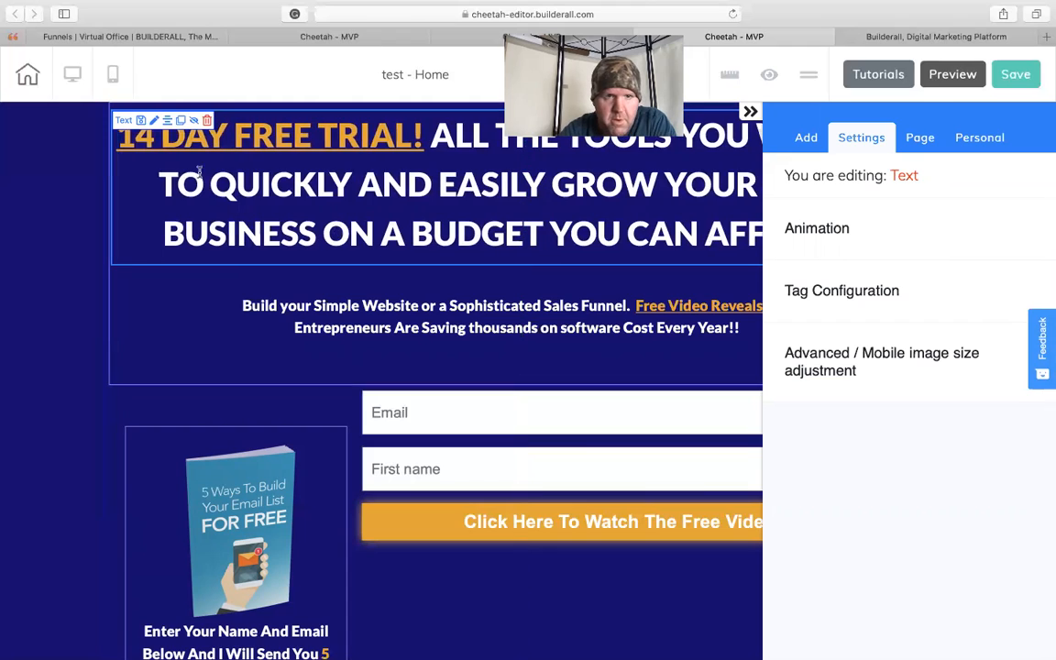
pyautogui.click(166, 120)
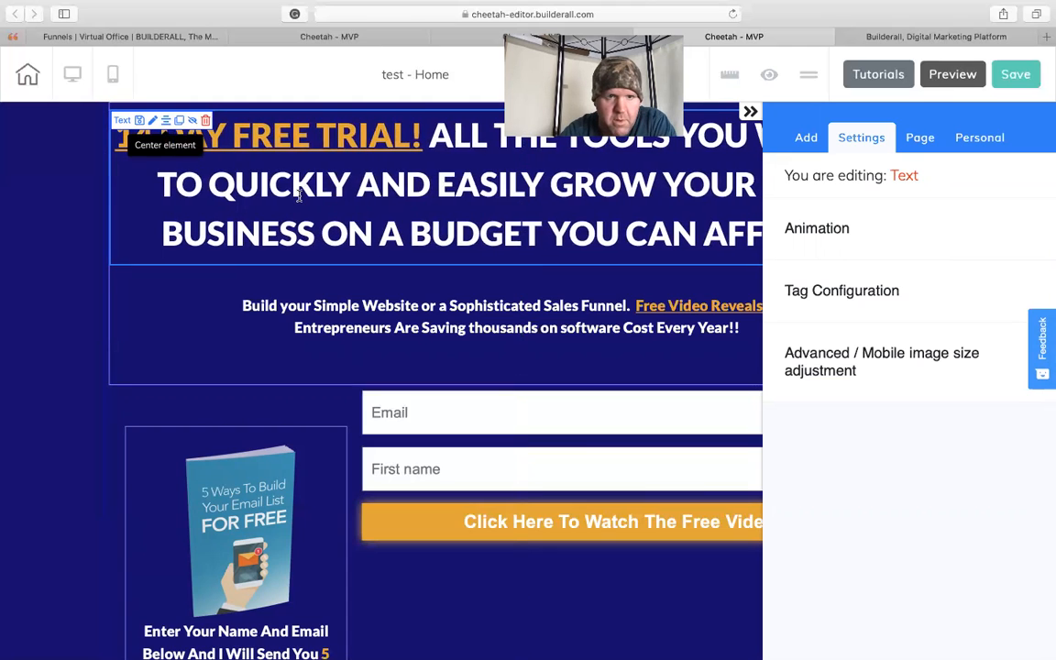
pyautogui.click(751, 112)
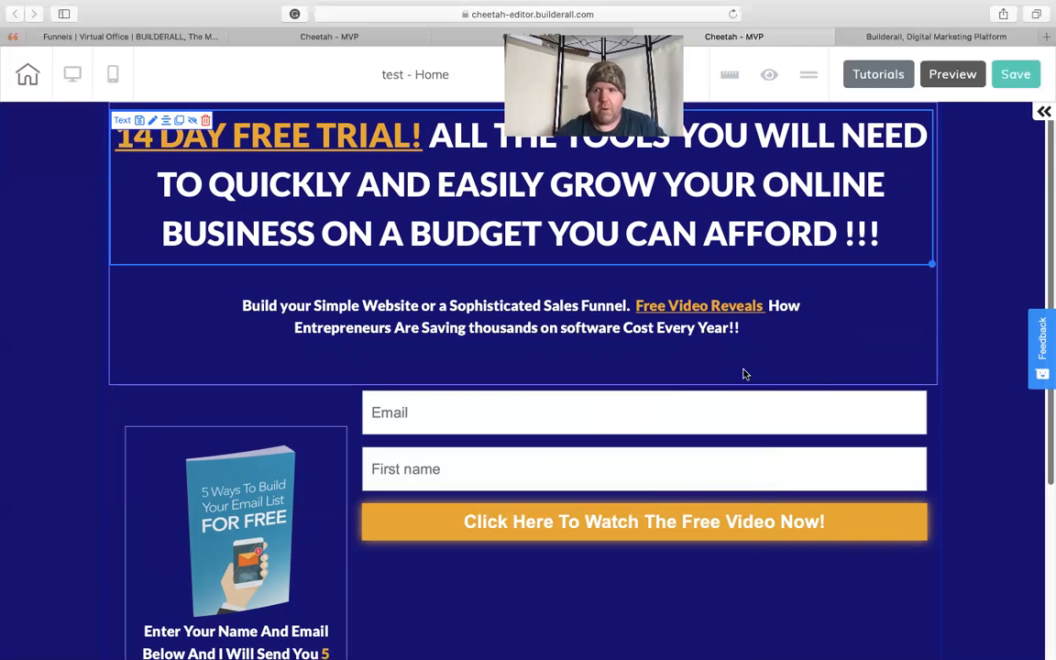
# - Move the email form and the book box down to free up space under the headline box
pyautogui.click(609, 550)
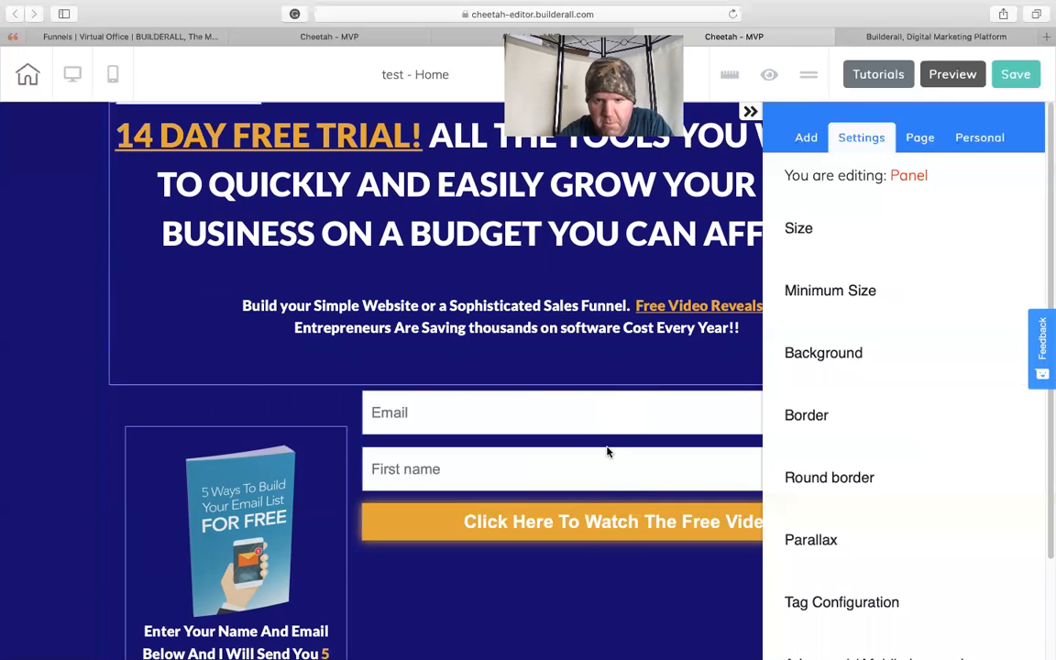
pyautogui.moveTo(589, 428); pyautogui.dragTo(583, 596)
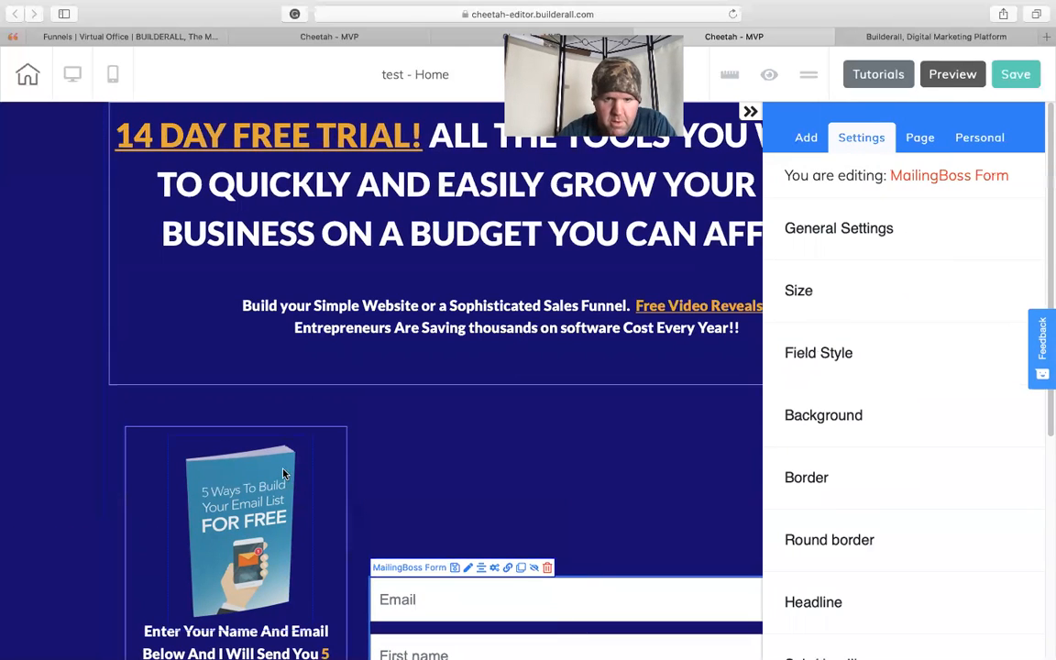
pyautogui.moveTo(335, 470); pyautogui.dragTo(342, 566)
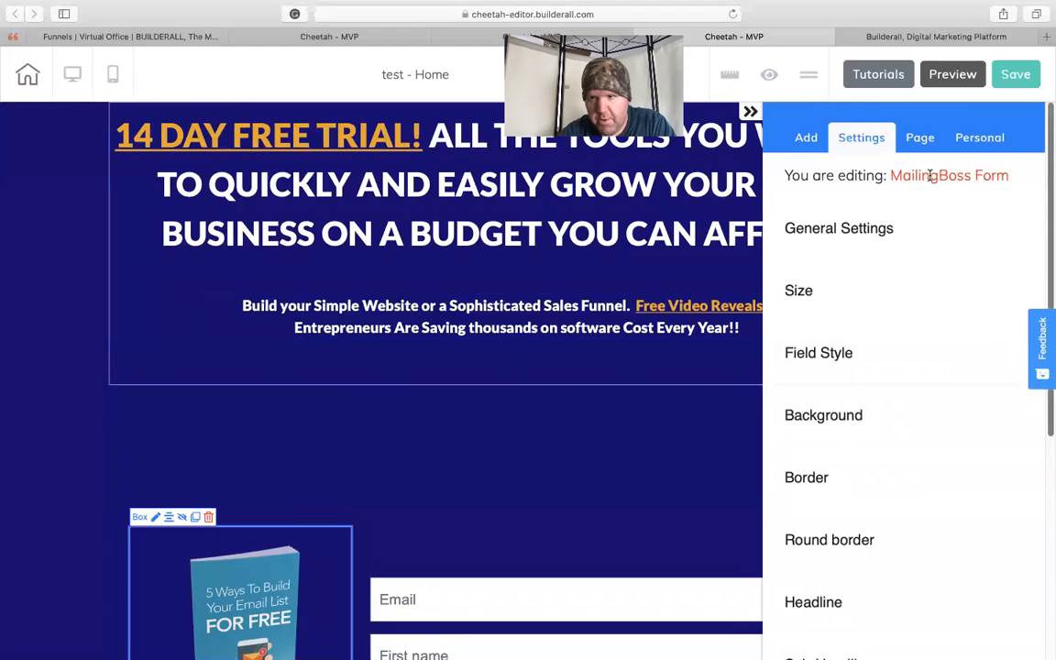
# - Add an outlined, unfilled box element in the gap between the headline box and the email form
pyautogui.click(807, 137)
pyautogui.click(870, 213)
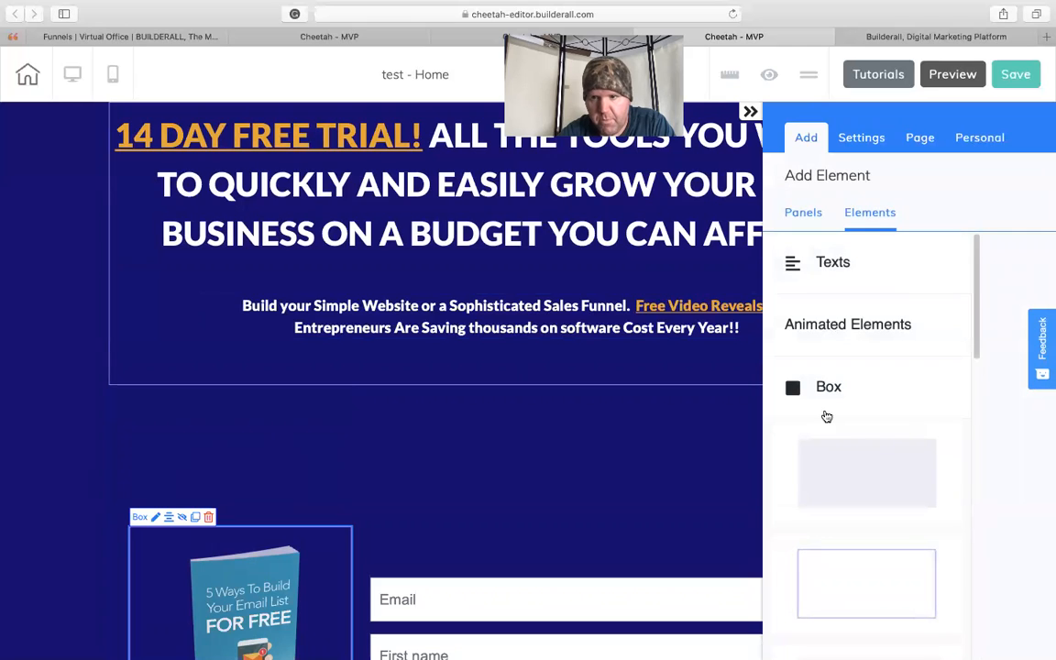
pyautogui.moveTo(862, 578); pyautogui.dragTo(570, 452)
pyautogui.click(750, 111)
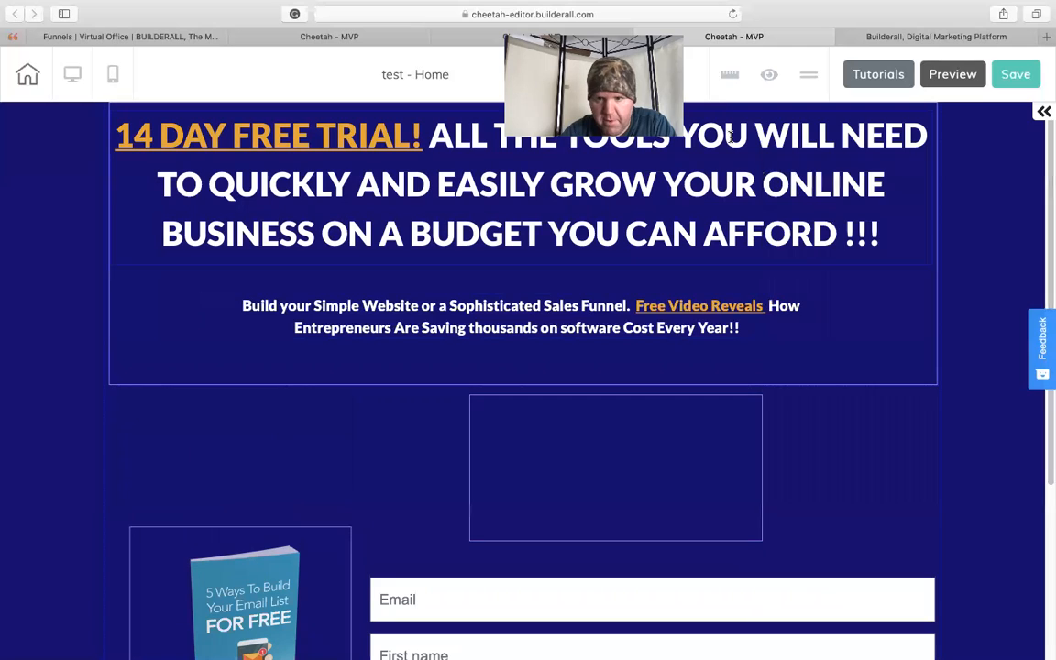
pyautogui.moveTo(706, 439); pyautogui.dragTo(598, 462)
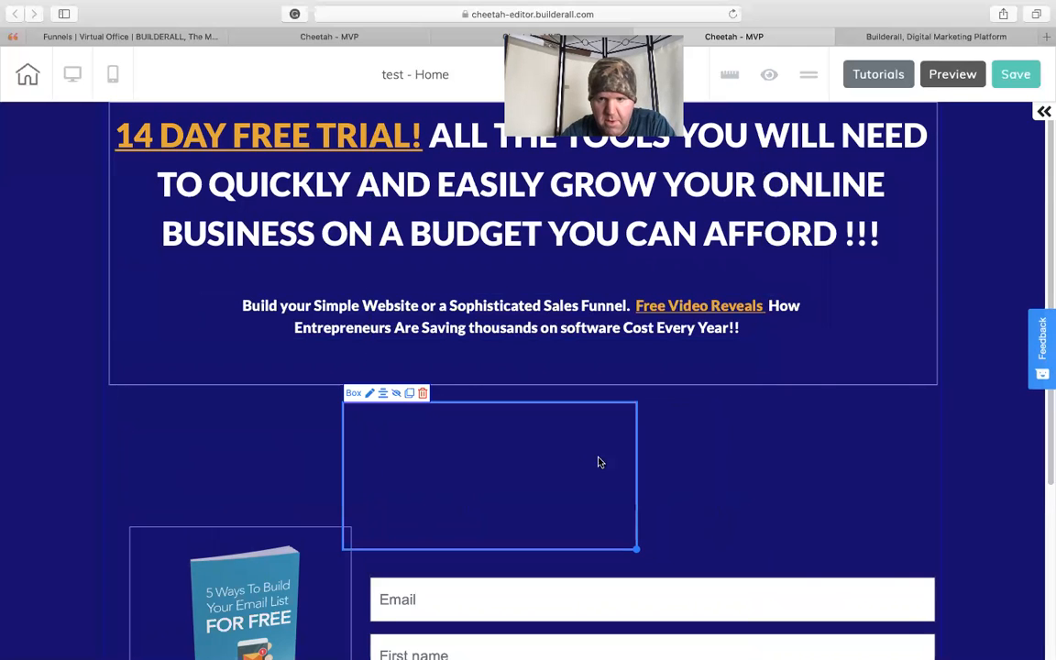
# - Enlarge the new box to nearly the headline box's width, extending down over the form, and position it just below the headline box
pyautogui.moveTo(637, 550); pyautogui.dragTo(898, 540)
pyautogui.moveTo(639, 548); pyautogui.dragTo(839, 547)
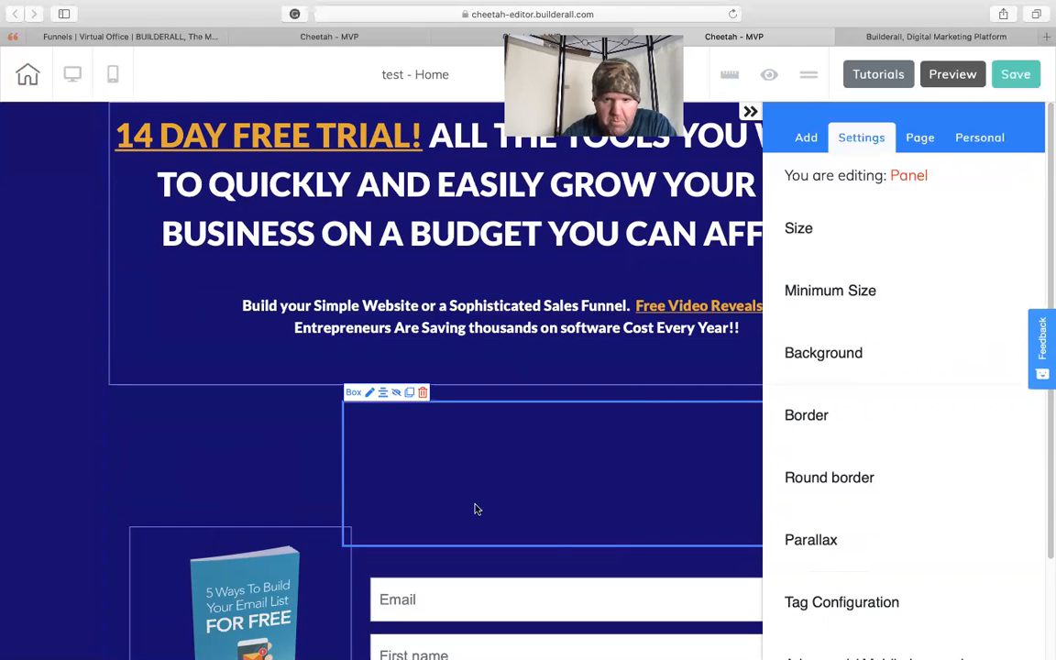
pyautogui.moveTo(375, 470); pyautogui.dragTo(220, 476)
pyautogui.moveTo(674, 551); pyautogui.dragTo(827, 576)
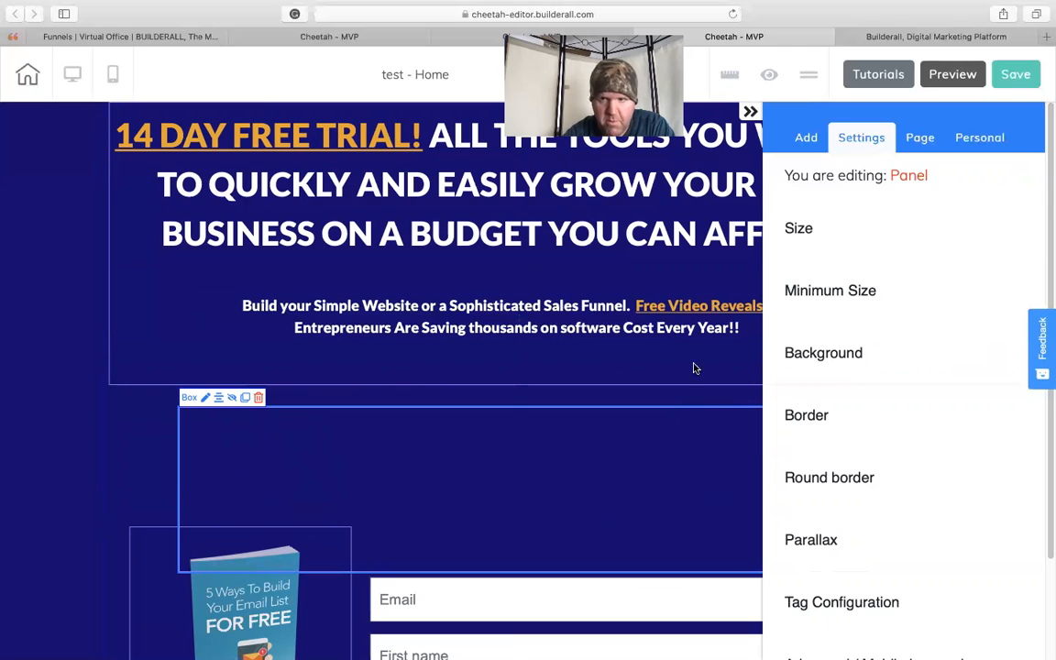
pyautogui.click(750, 112)
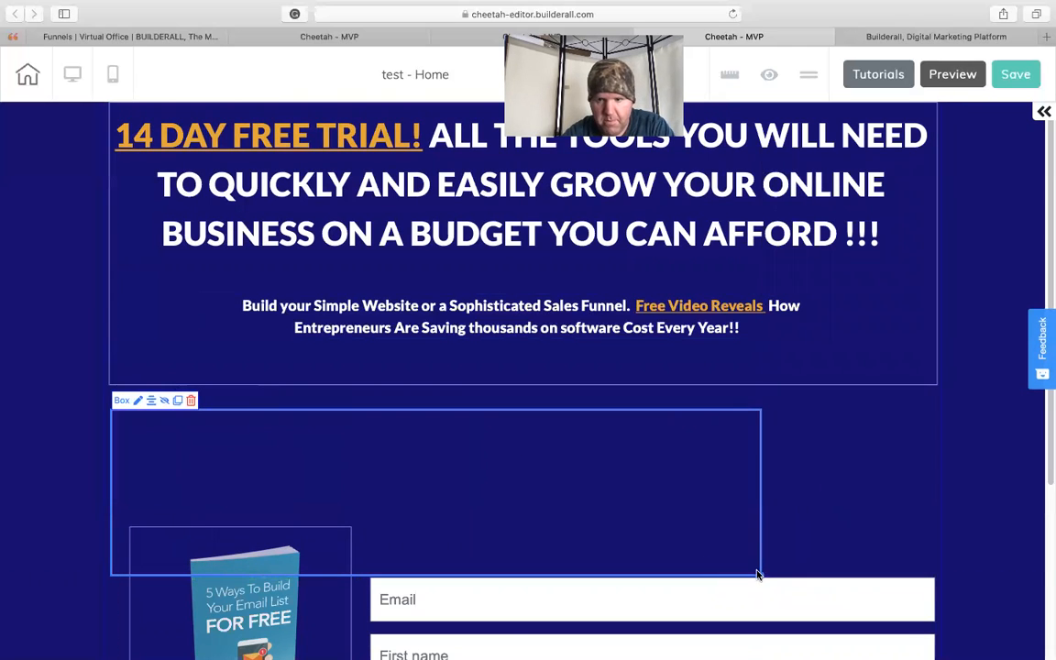
pyautogui.moveTo(760, 575); pyautogui.dragTo(914, 649)
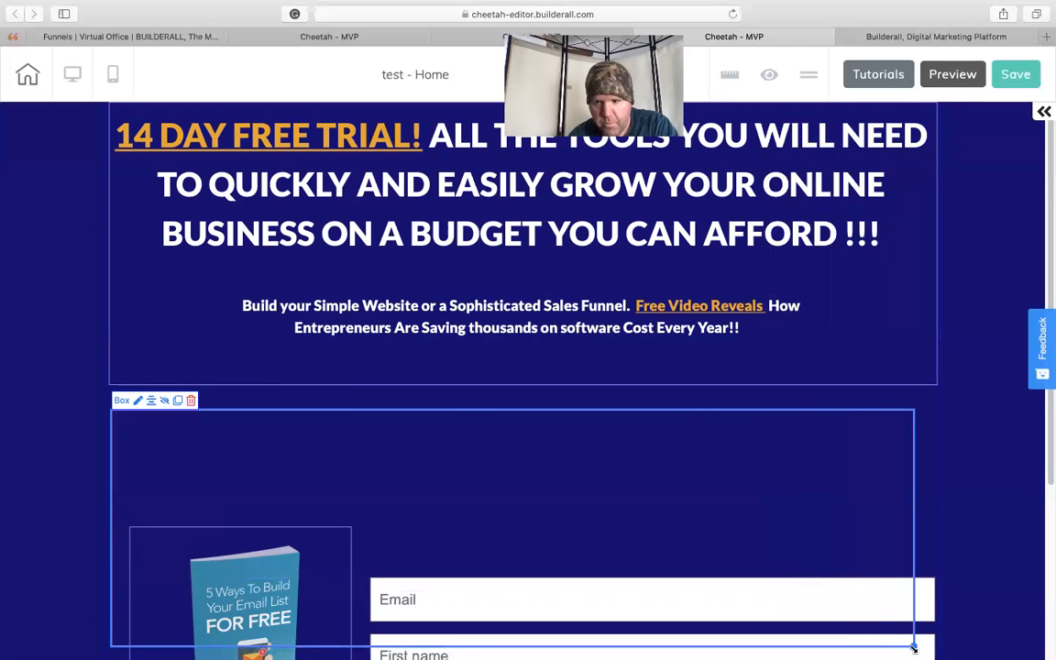
pyautogui.moveTo(840, 562); pyautogui.dragTo(844, 557)
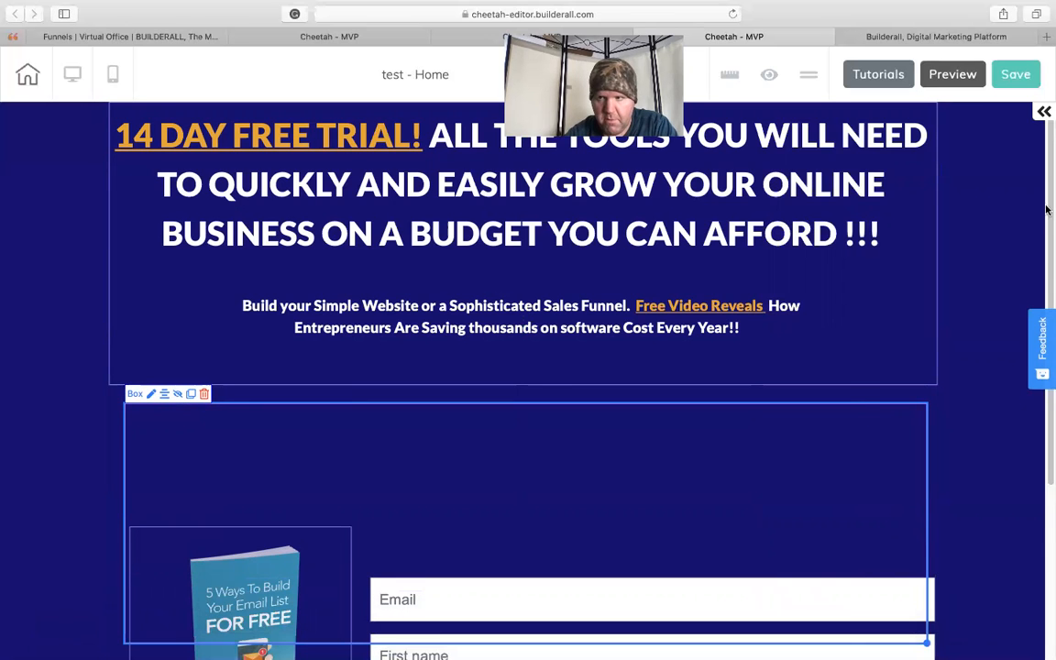
# - Move the email form up into the new box, alongside the space for the book
pyautogui.scroll(-5, 1047, 160)
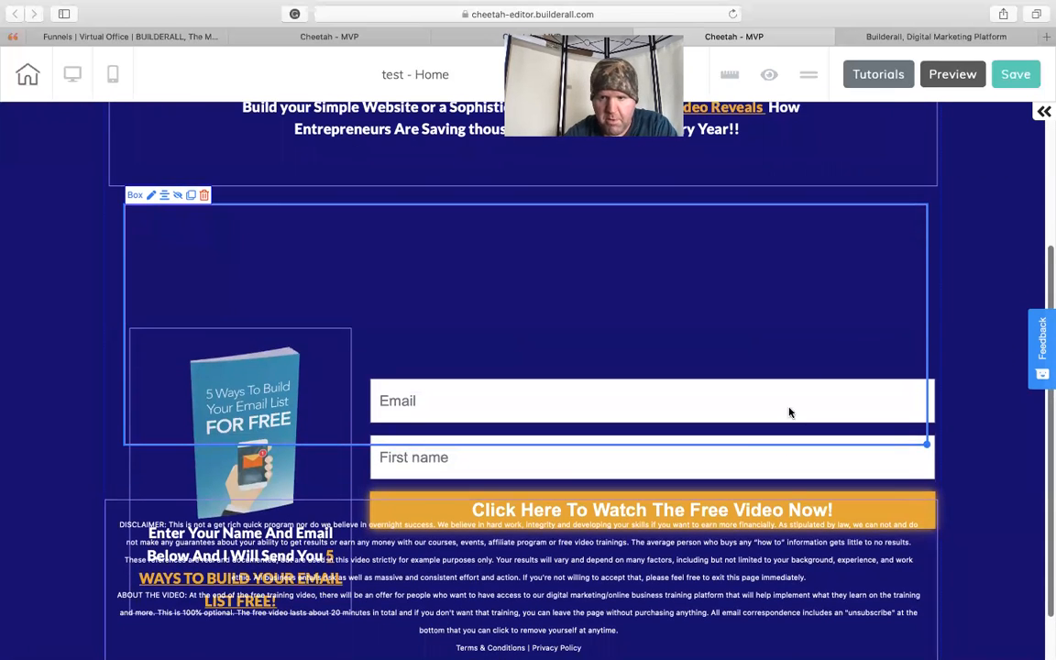
pyautogui.moveTo(783, 468); pyautogui.dragTo(761, 305)
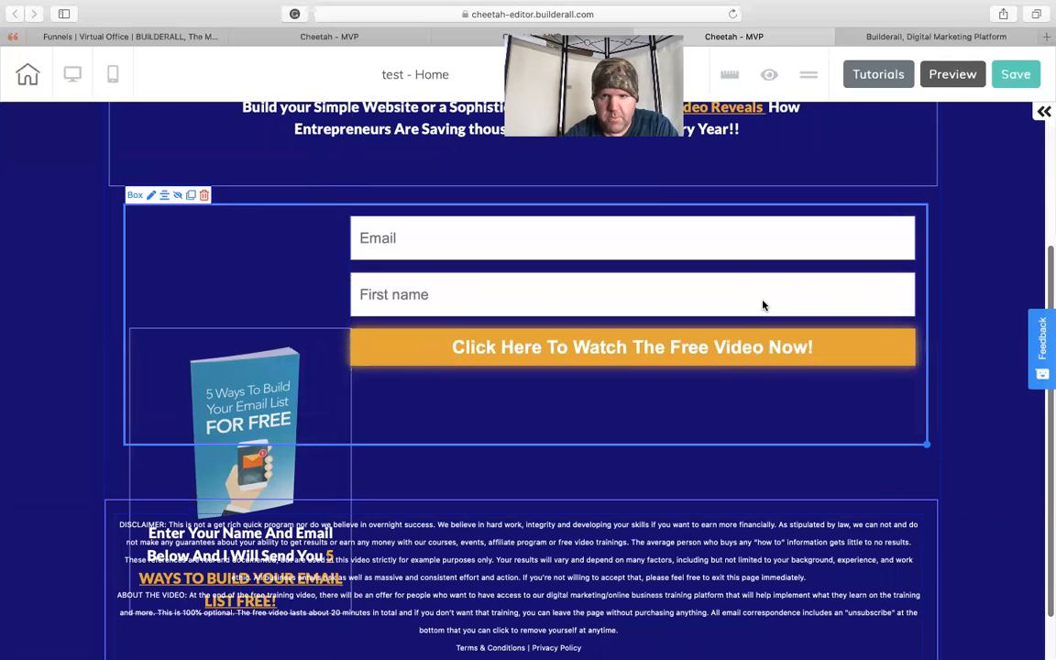
# - Place the book box inside the email form's outlined box and enlarge the outlined box to enclose the book's caption
pyautogui.moveTo(181, 430)
pyautogui.mouseDown()
pyautogui.moveTo(183, 441)
pyautogui.moveTo(179, 414)
pyautogui.moveTo(171, 421)
pyautogui.mouseUp()
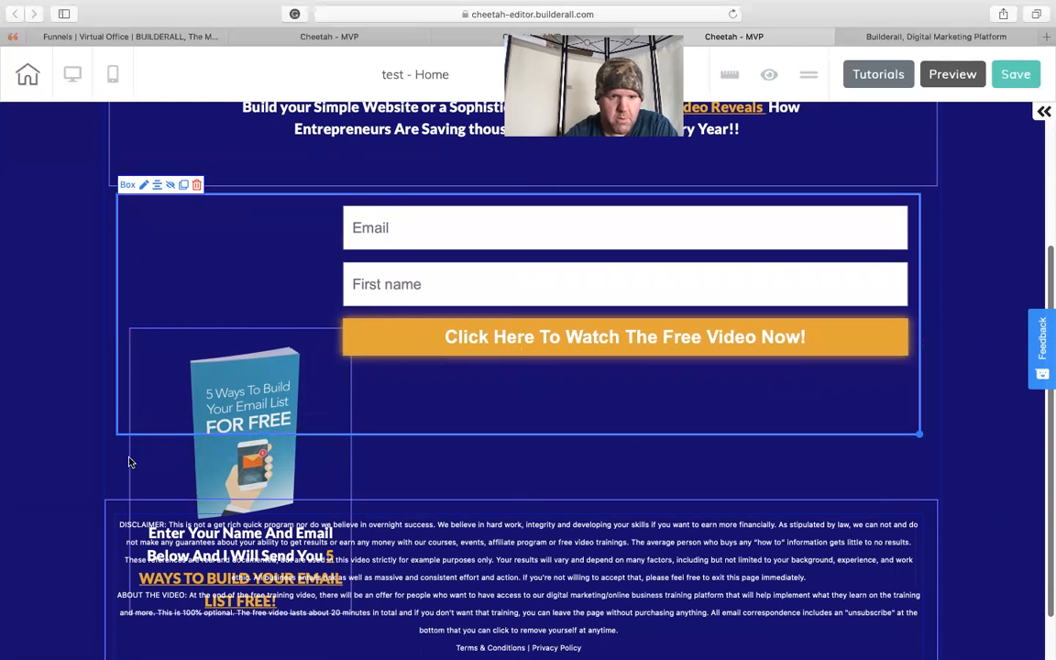
pyautogui.moveTo(130, 462); pyautogui.dragTo(113, 327)
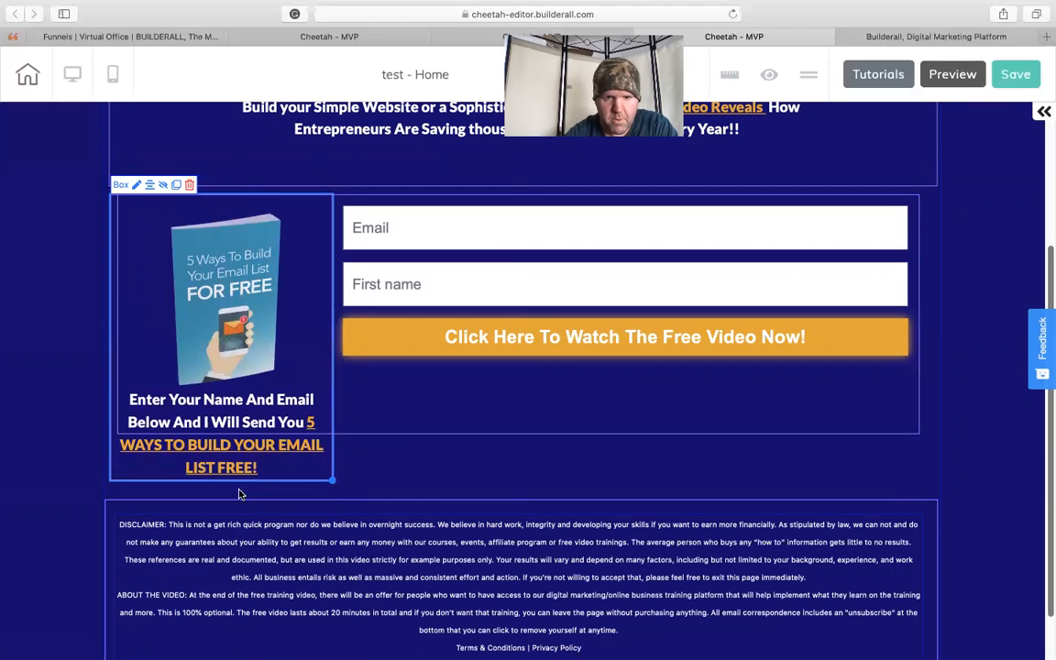
pyautogui.click(879, 431)
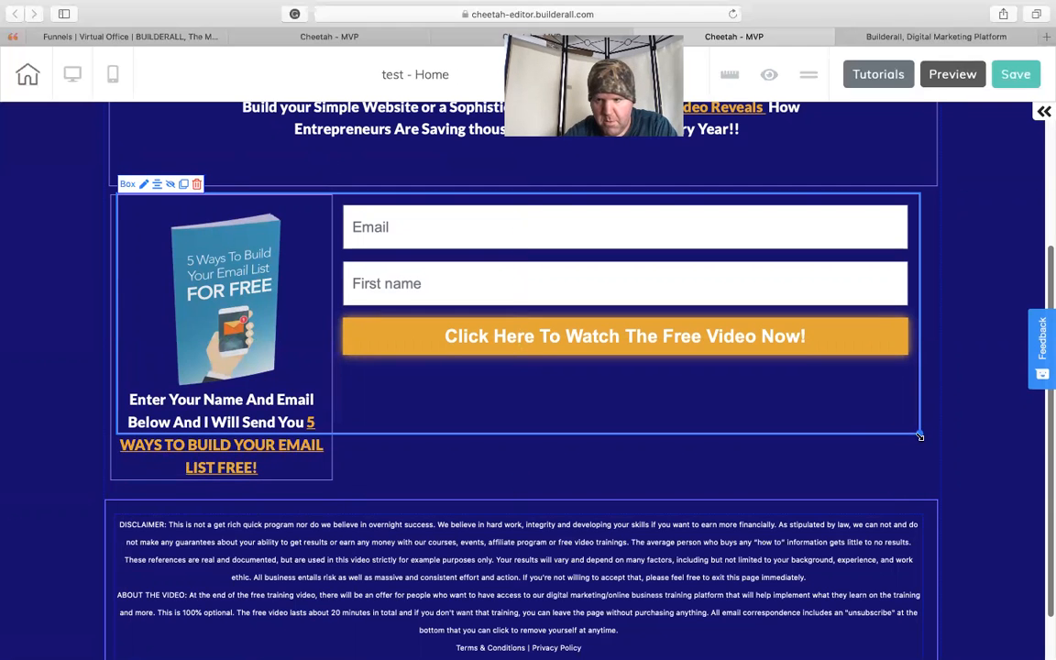
pyautogui.moveTo(920, 444); pyautogui.dragTo(936, 487)
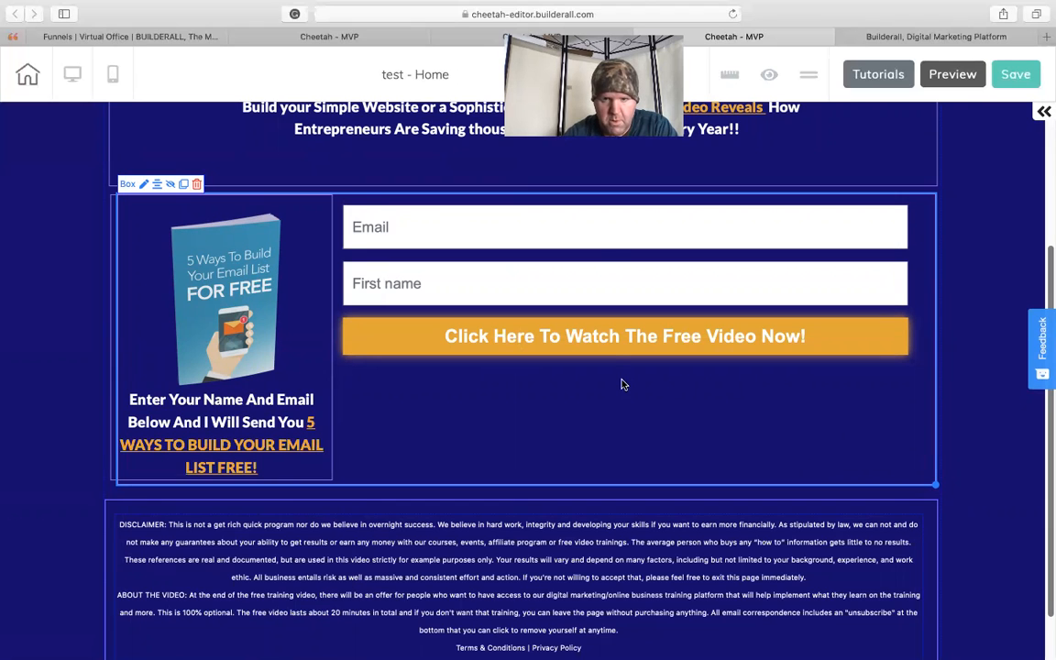
# - Lower the email form to mid-height in its box, align that box with the headline box's edges, and nudge the disclaimer text slightly right
pyautogui.moveTo(605, 284); pyautogui.dragTo(608, 335)
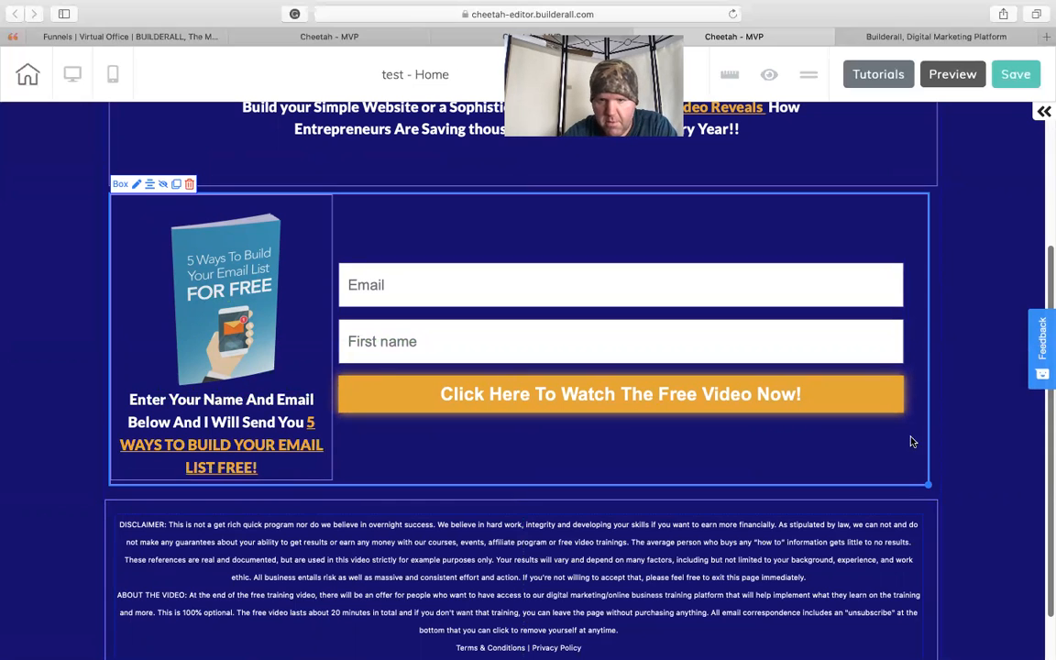
pyautogui.moveTo(930, 485); pyautogui.dragTo(938, 484)
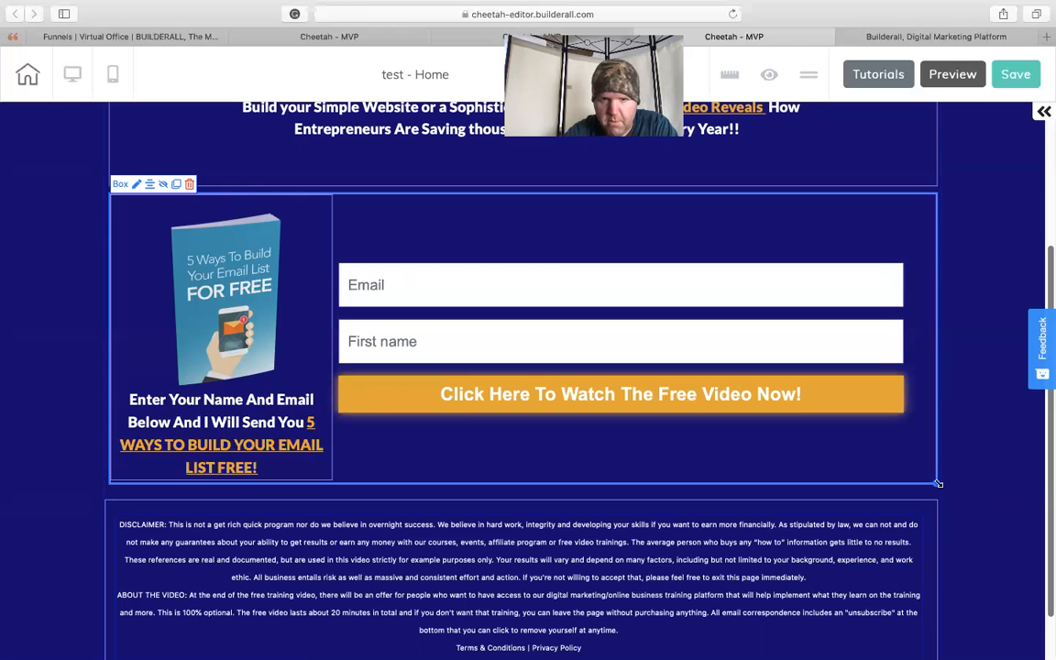
pyautogui.moveTo(1047, 476); pyautogui.dragTo(1046, 571)
pyautogui.moveTo(685, 600)
pyautogui.mouseDown()
pyautogui.moveTo(690, 511)
pyautogui.moveTo(653, 427)
pyautogui.moveTo(729, 288)
pyautogui.moveTo(731, 455)
pyautogui.moveTo(693, 600)
pyautogui.mouseUp()
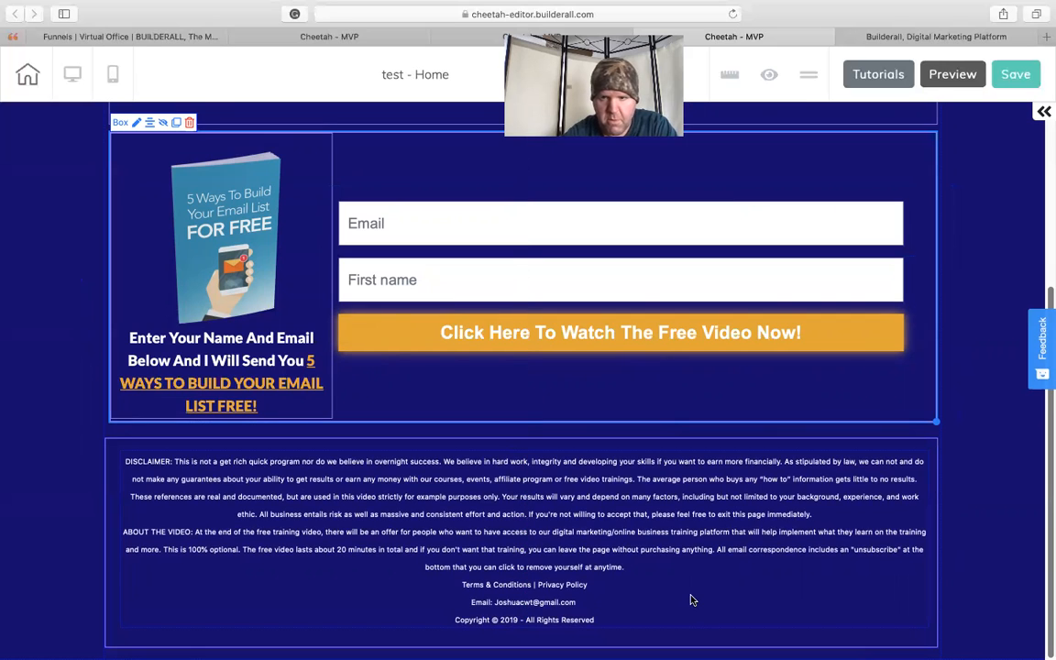
# - Preview the page and examine the layout from the headline to the disclaimer, and return to the editor
pyautogui.click(954, 75)
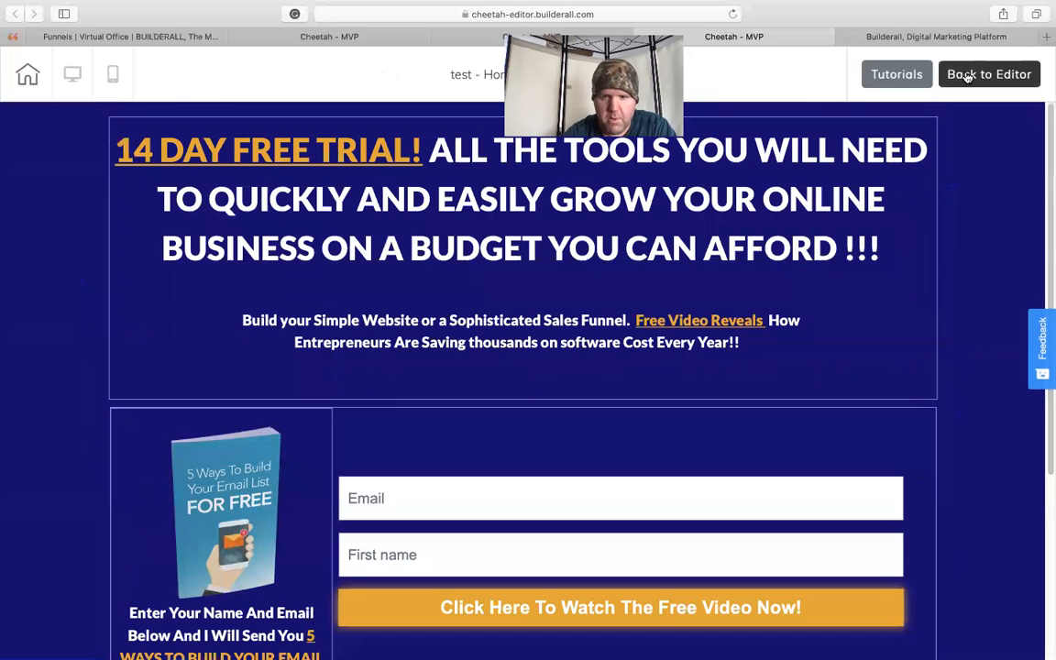
pyautogui.moveTo(1046, 212); pyautogui.dragTo(1047, 316)
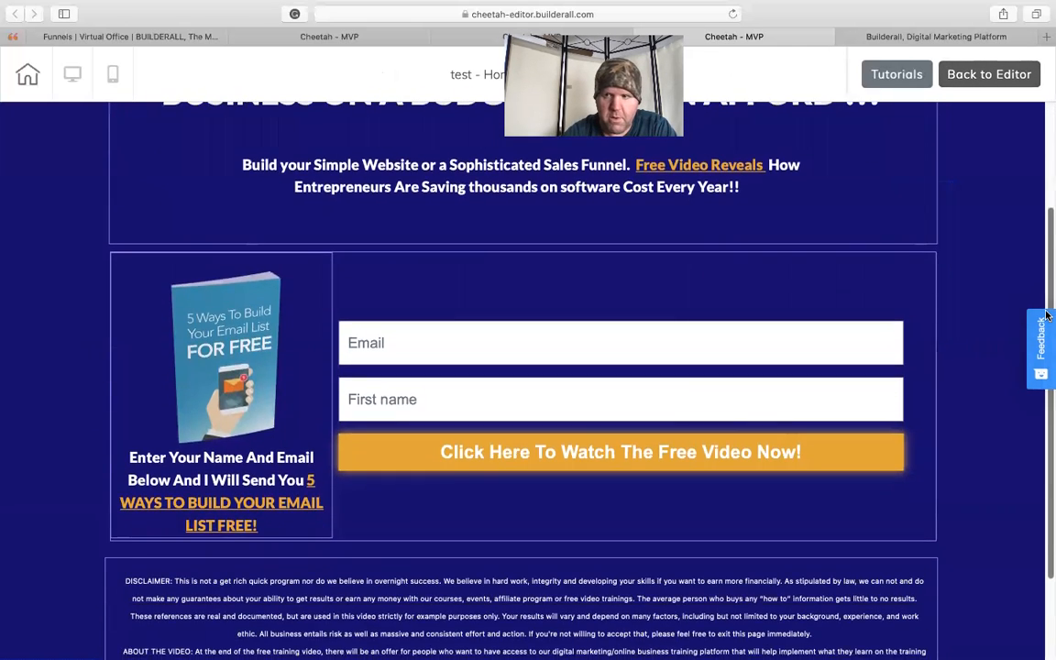
pyautogui.moveTo(1047, 269); pyautogui.dragTo(1041, 139)
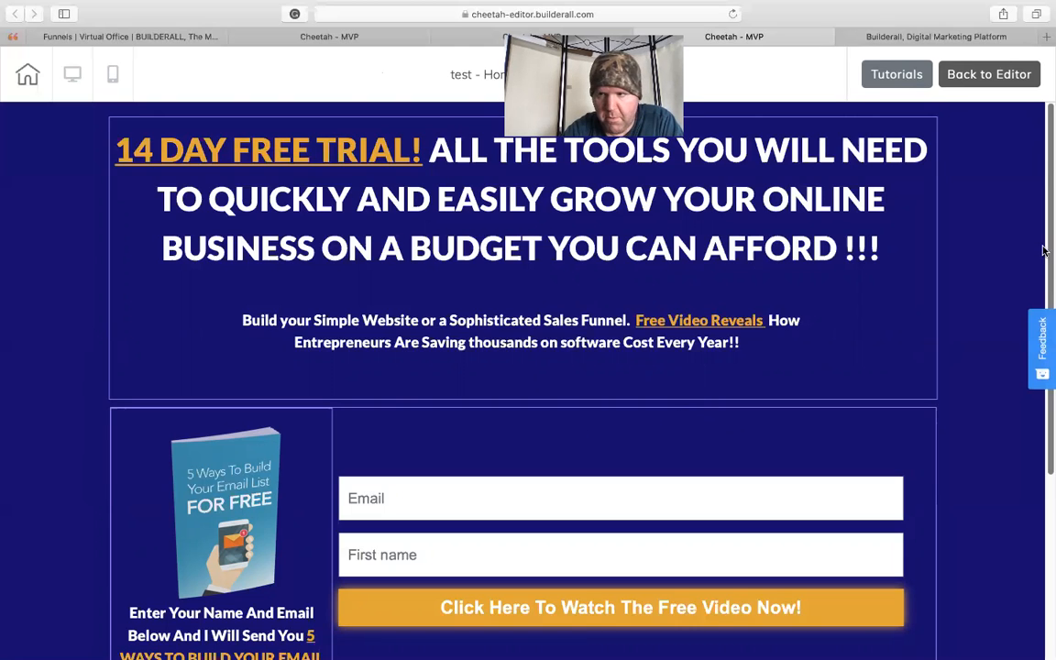
pyautogui.scroll(-5, 1048, 234)
pyautogui.scroll(5, 1027, 224)
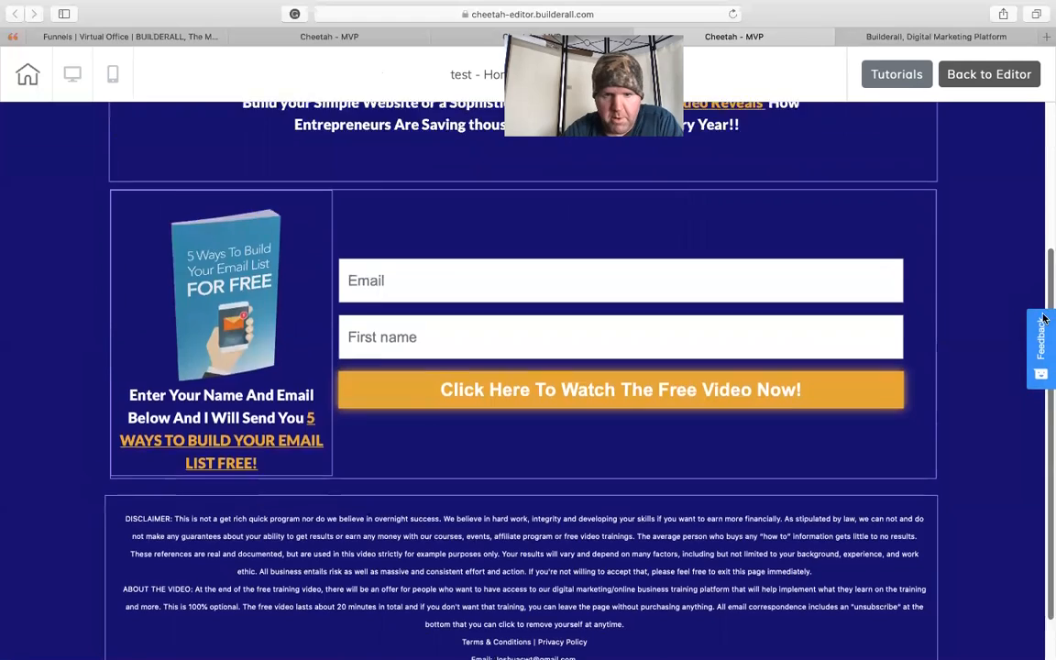
pyautogui.scroll(-5, 1018, 238)
pyautogui.scroll(3, 1031, 303)
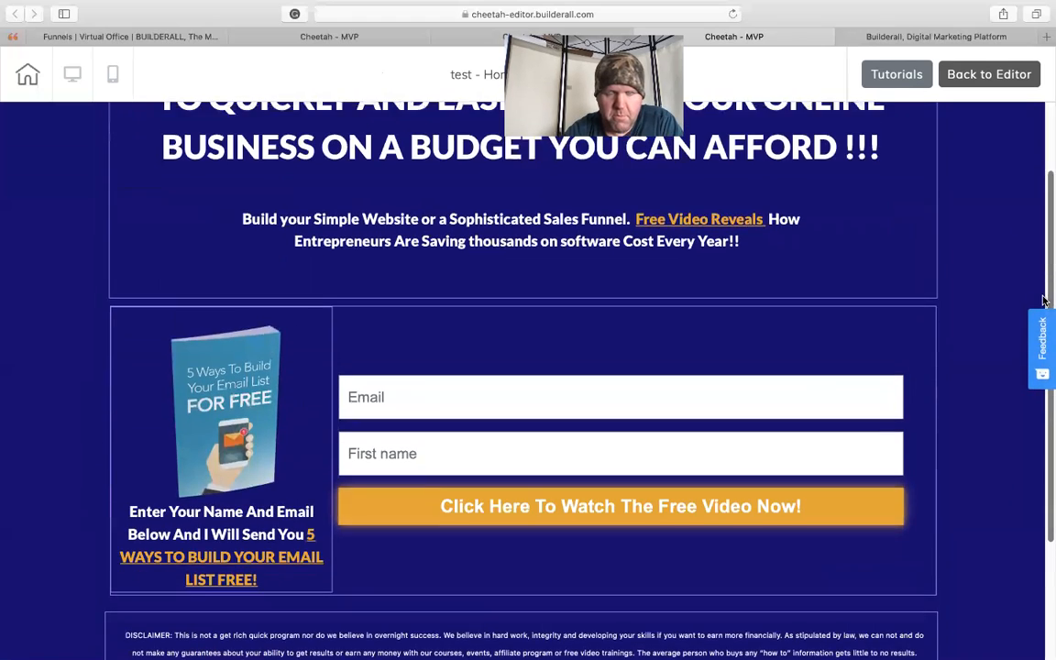
pyautogui.scroll(-3, 1049, 406)
pyautogui.scroll(-1, 1048, 406)
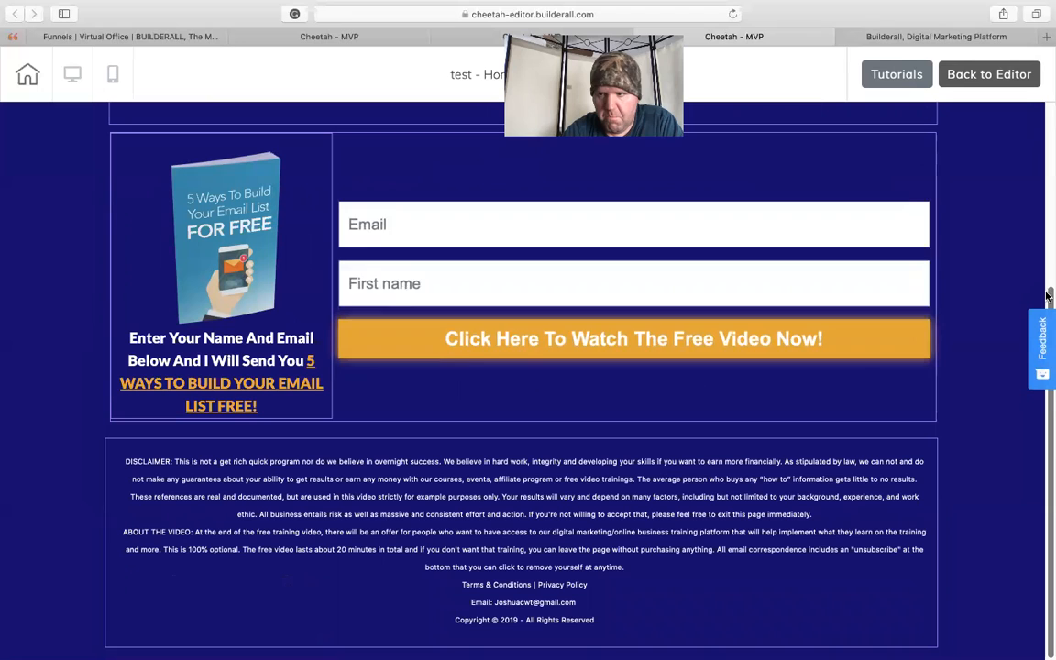
pyautogui.scroll(5, 1048, 295)
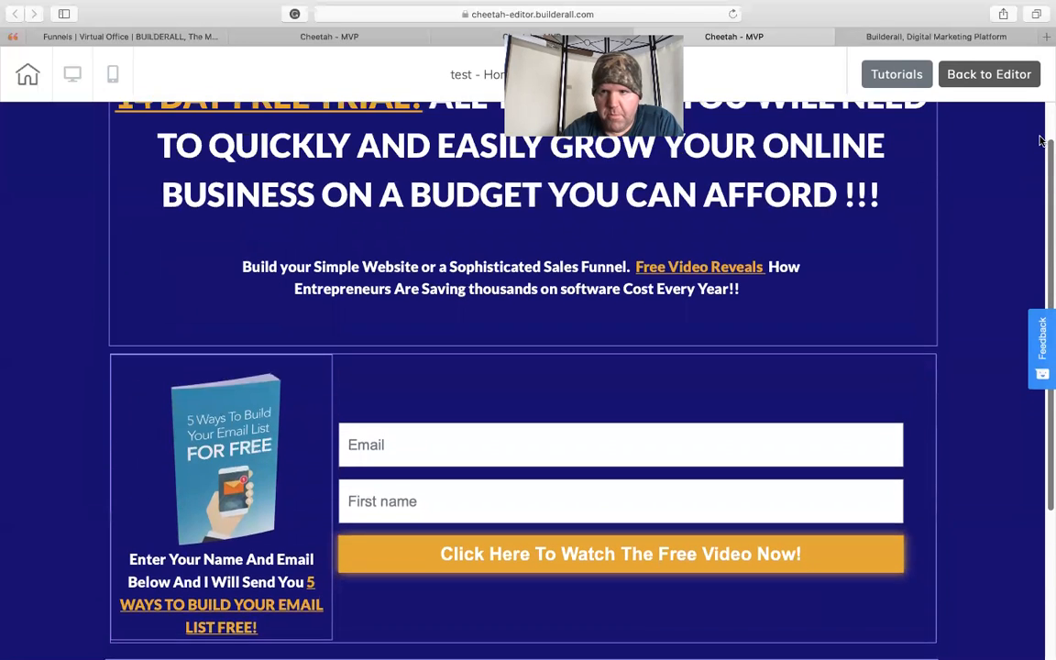
pyautogui.click(962, 73)
# - Save and publish the page, check the live website, and return to the editor
pyautogui.click(1010, 79)
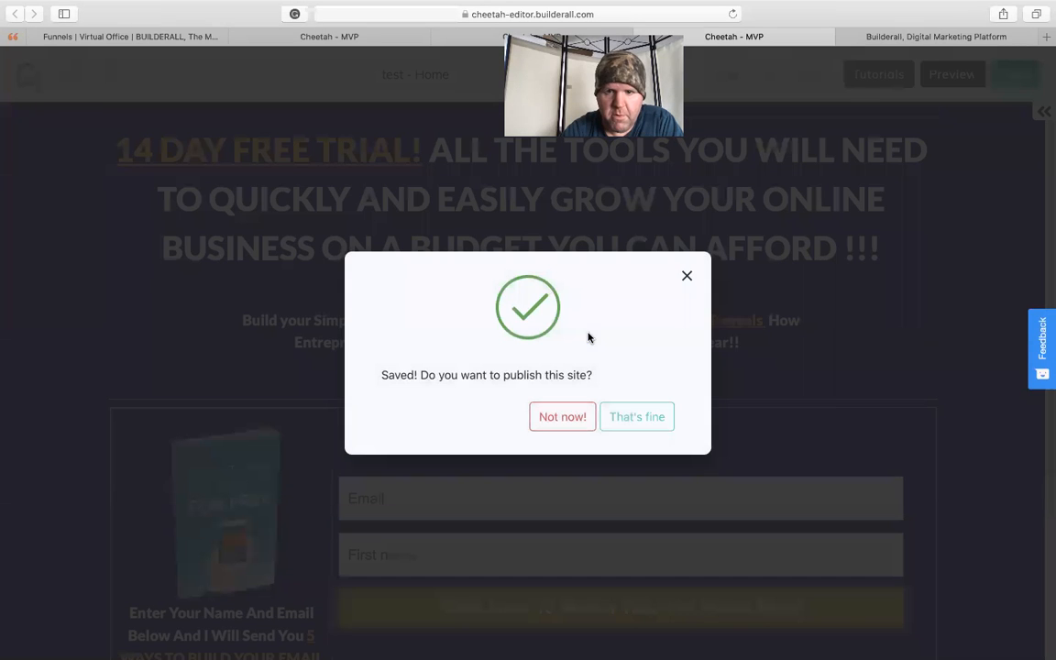
pyautogui.click(628, 420)
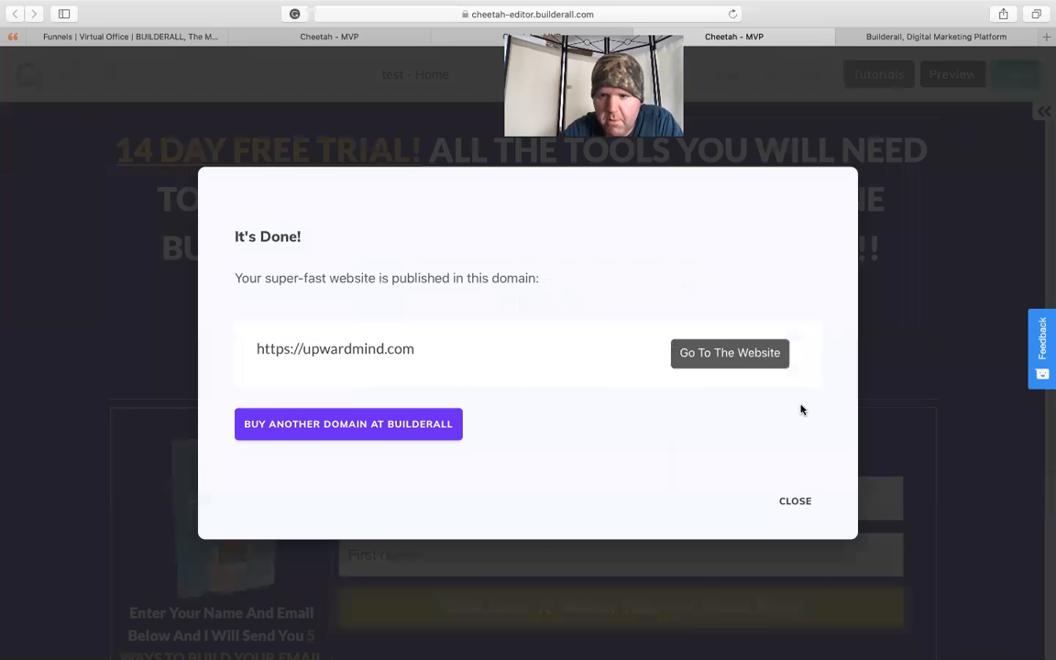
pyautogui.click(767, 360)
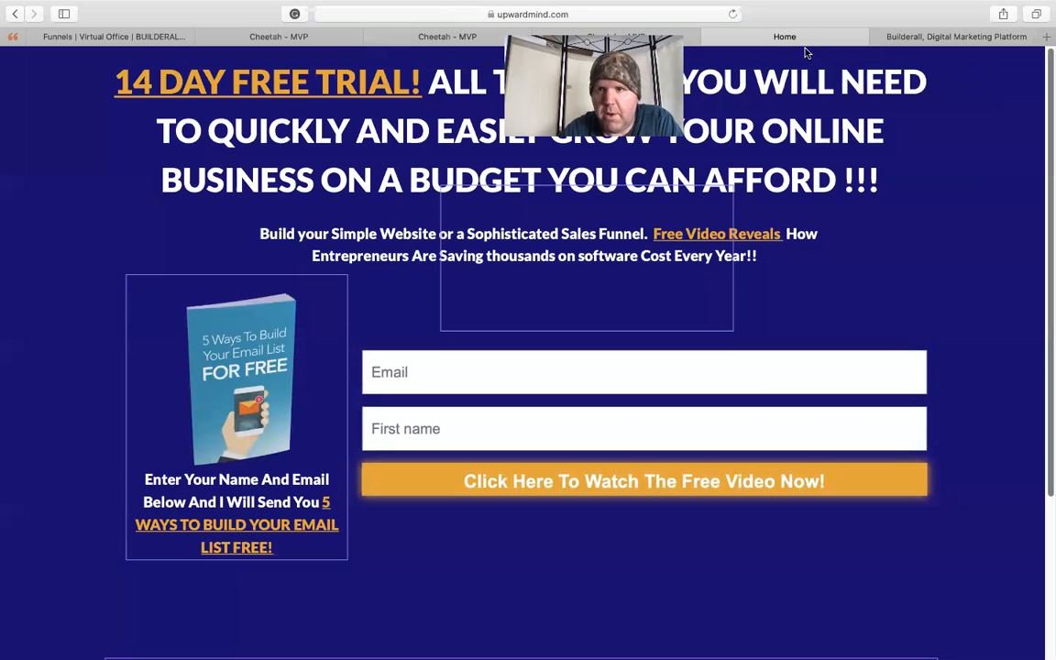
pyautogui.click(706, 34)
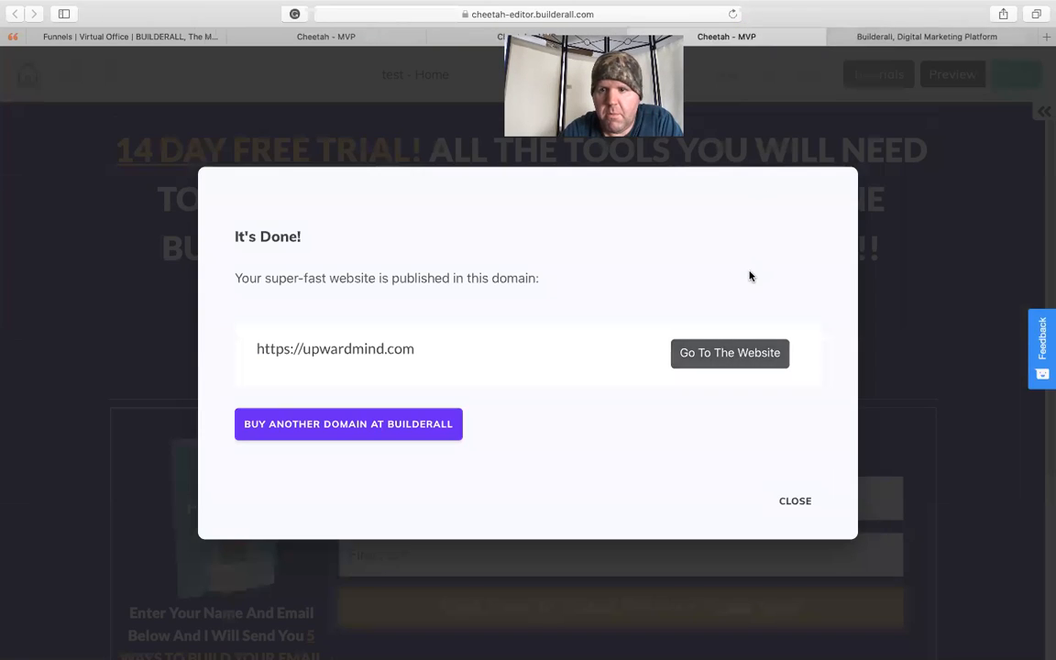
pyautogui.click(796, 504)
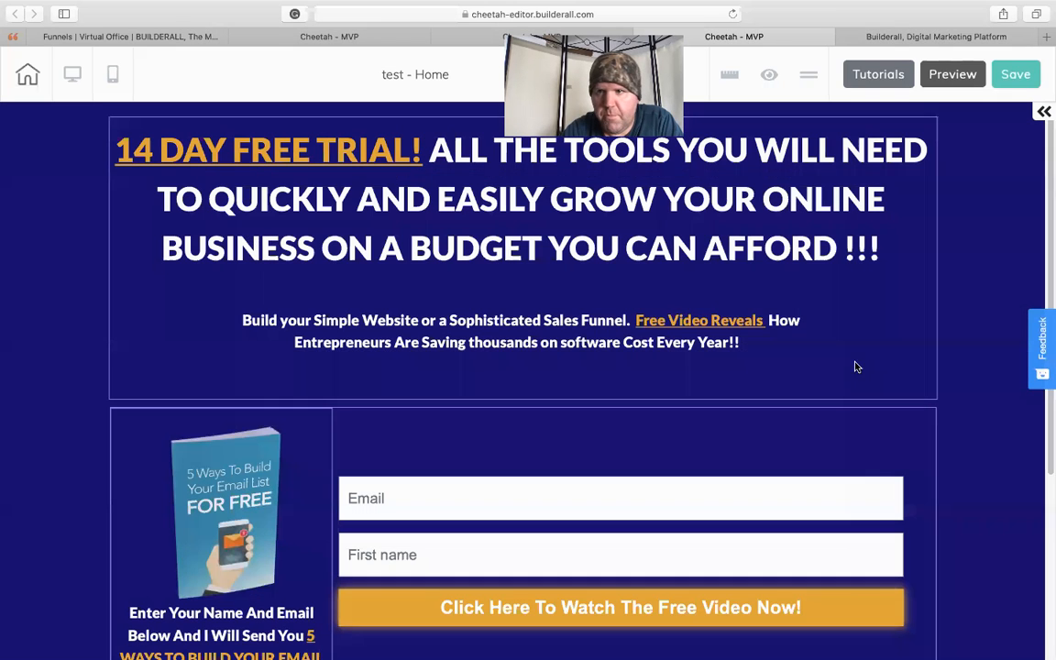
# - Republish the page, inspect the live site's form and disclaimer boxes, and go back to the editor
pyautogui.click(1012, 75)
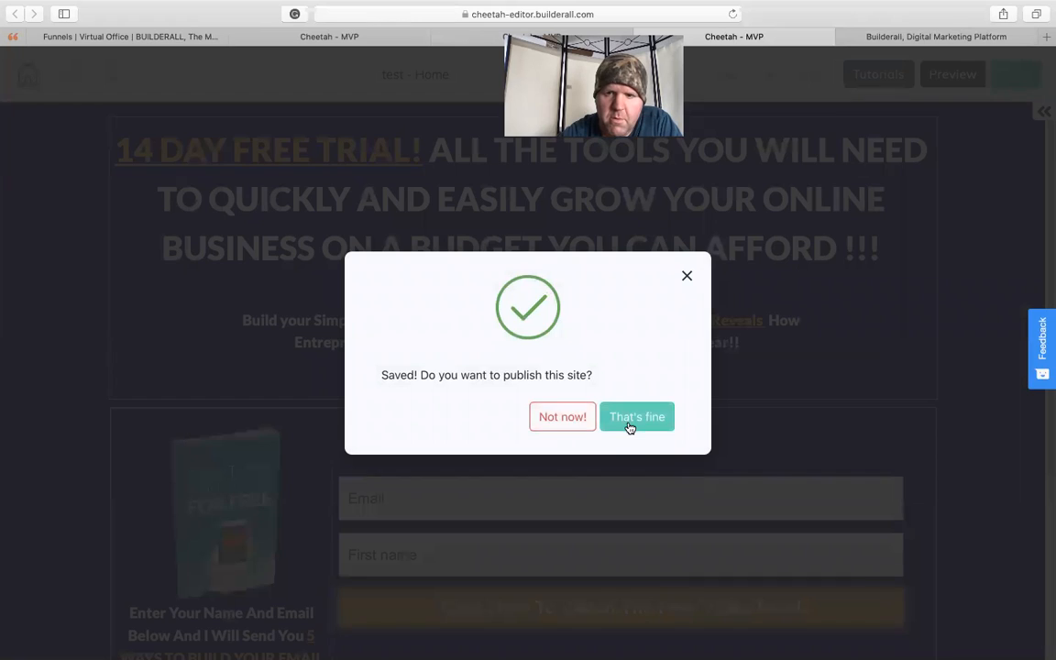
pyautogui.click(632, 424)
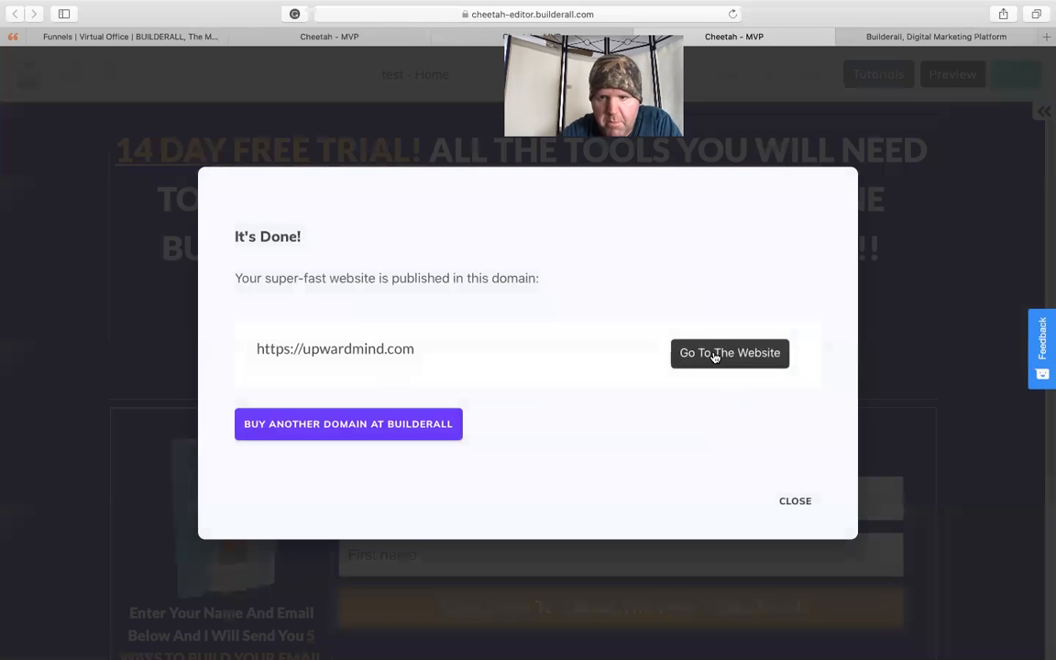
pyautogui.click(716, 355)
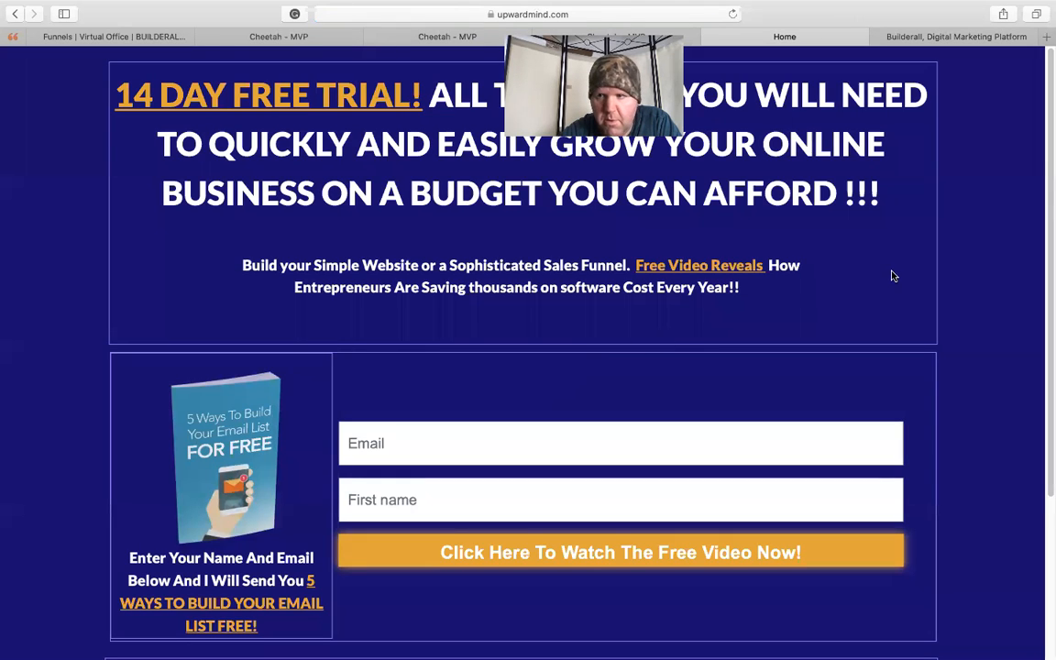
pyautogui.moveTo(1046, 168); pyautogui.dragTo(1034, 378)
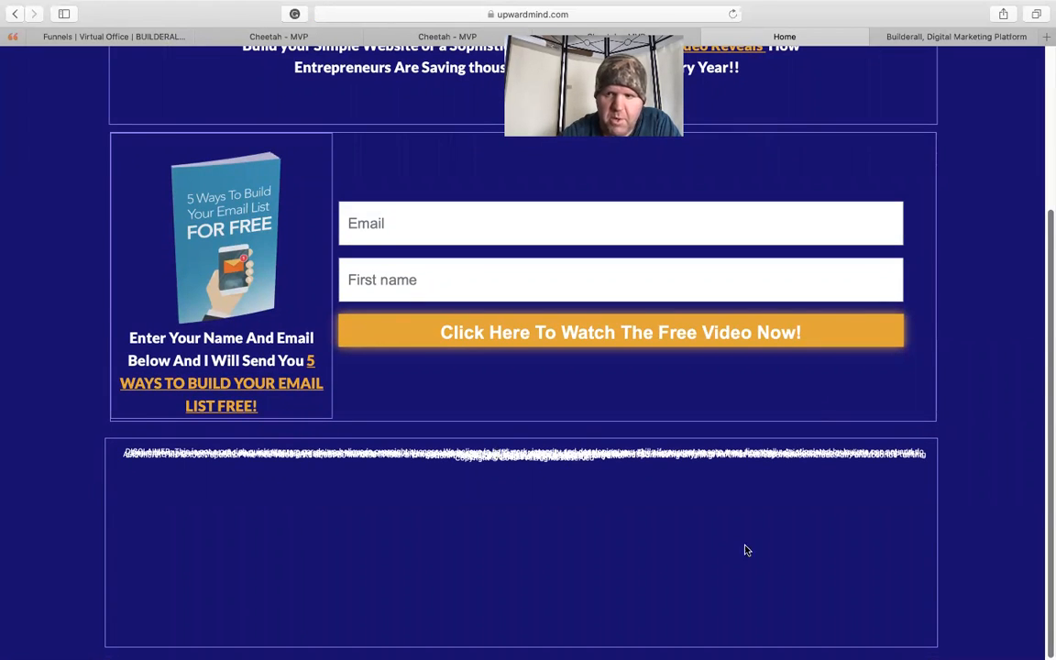
pyautogui.moveTo(1047, 229); pyautogui.dragTo(1048, 68)
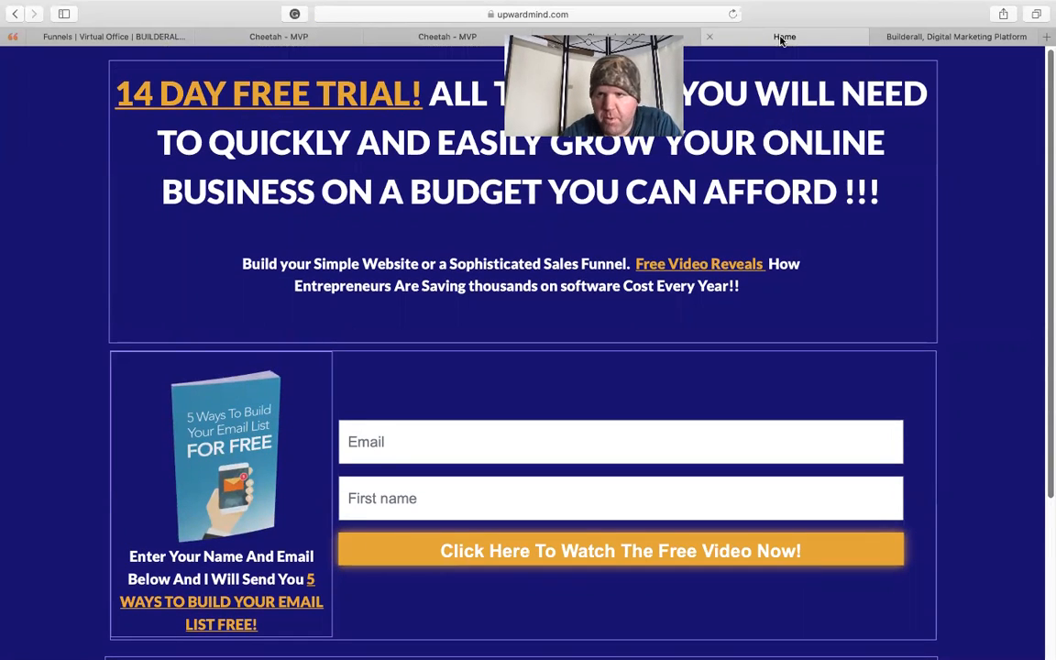
pyautogui.click(708, 37)
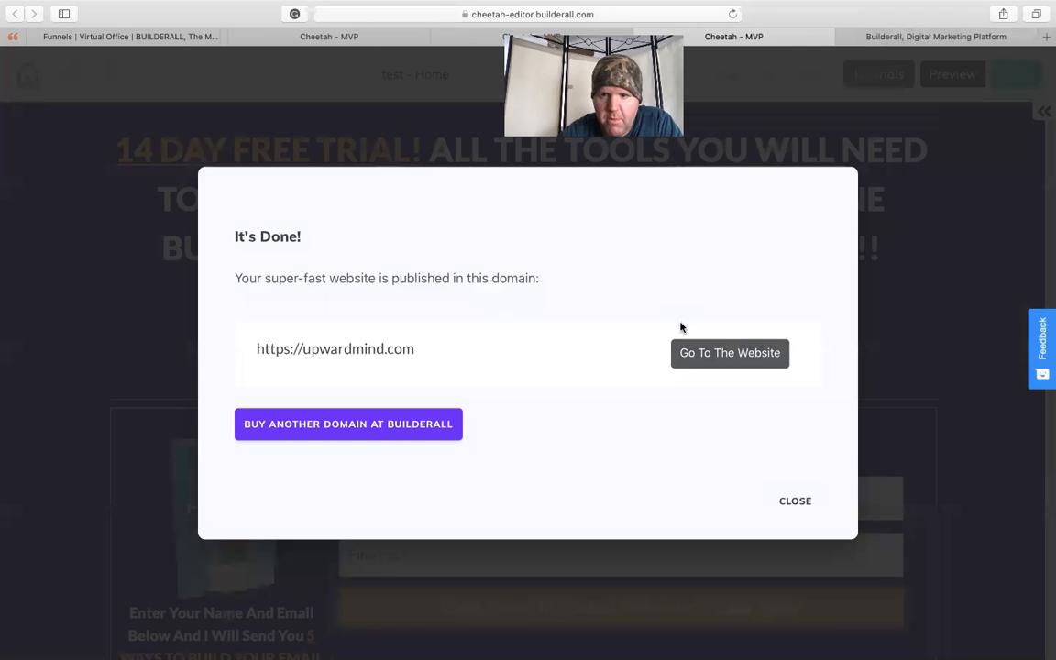
pyautogui.click(788, 499)
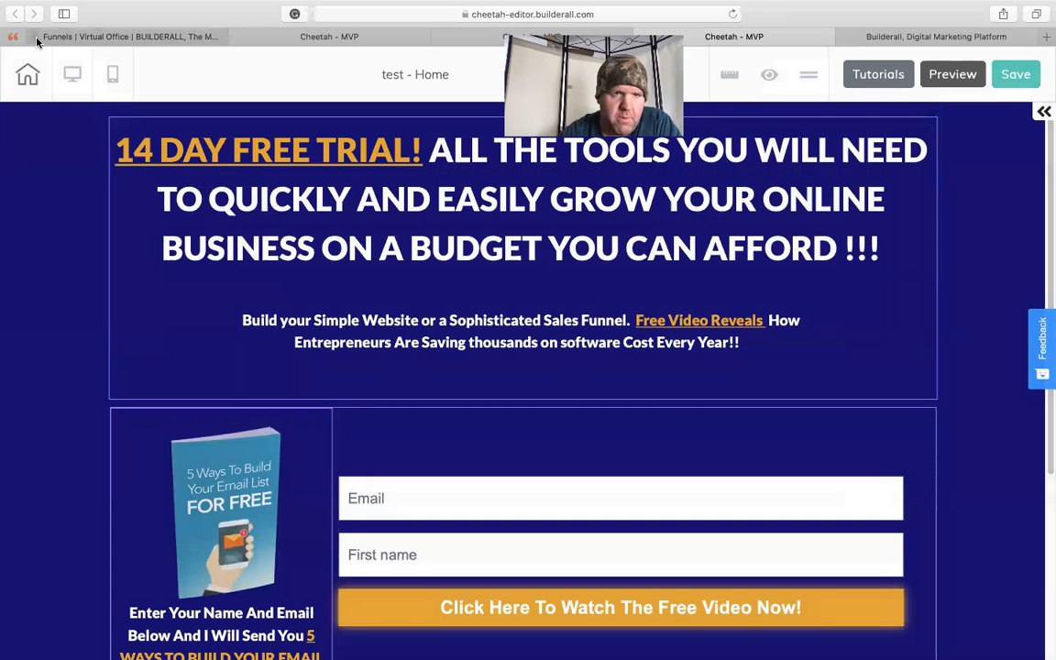
# - Open the Home page of the Legendary site for editing and skip the introductory tour
pyautogui.click(26, 71)
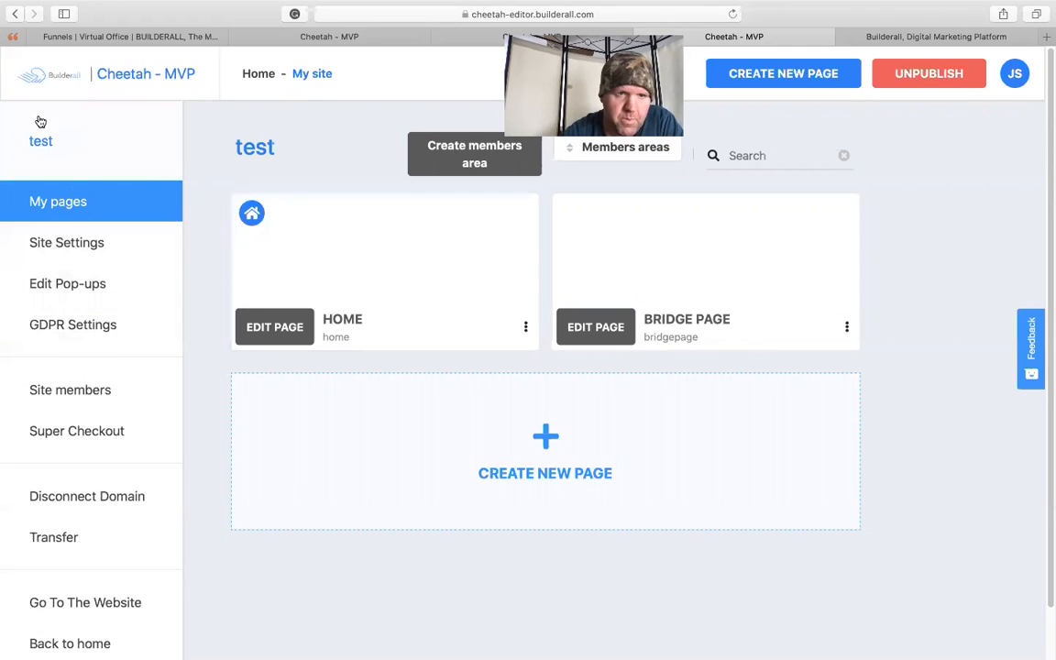
pyautogui.click(142, 83)
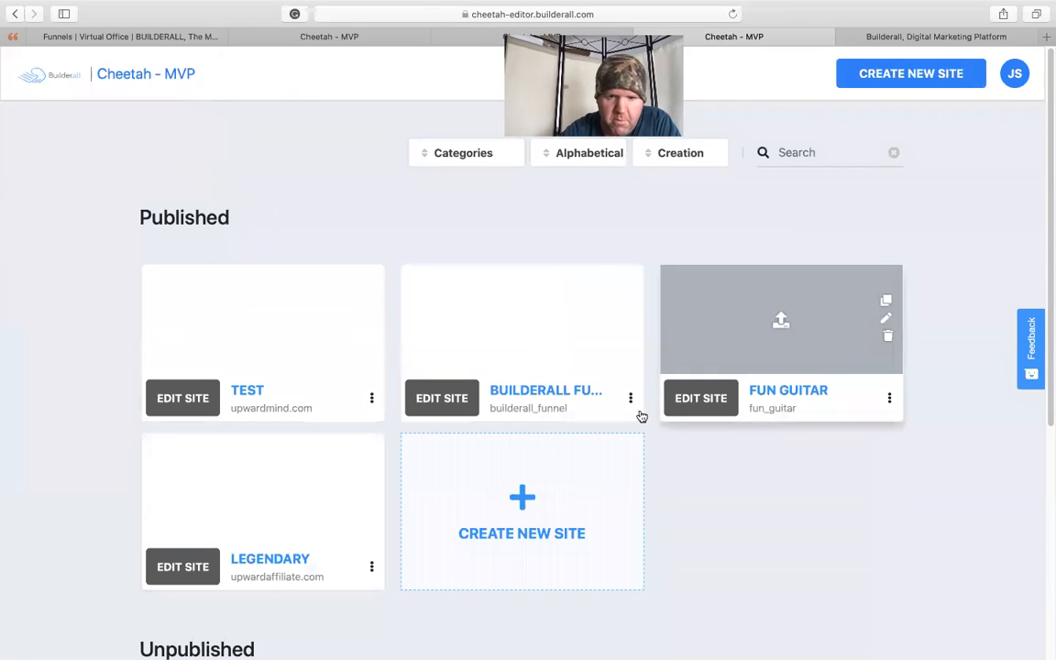
pyautogui.click(169, 565)
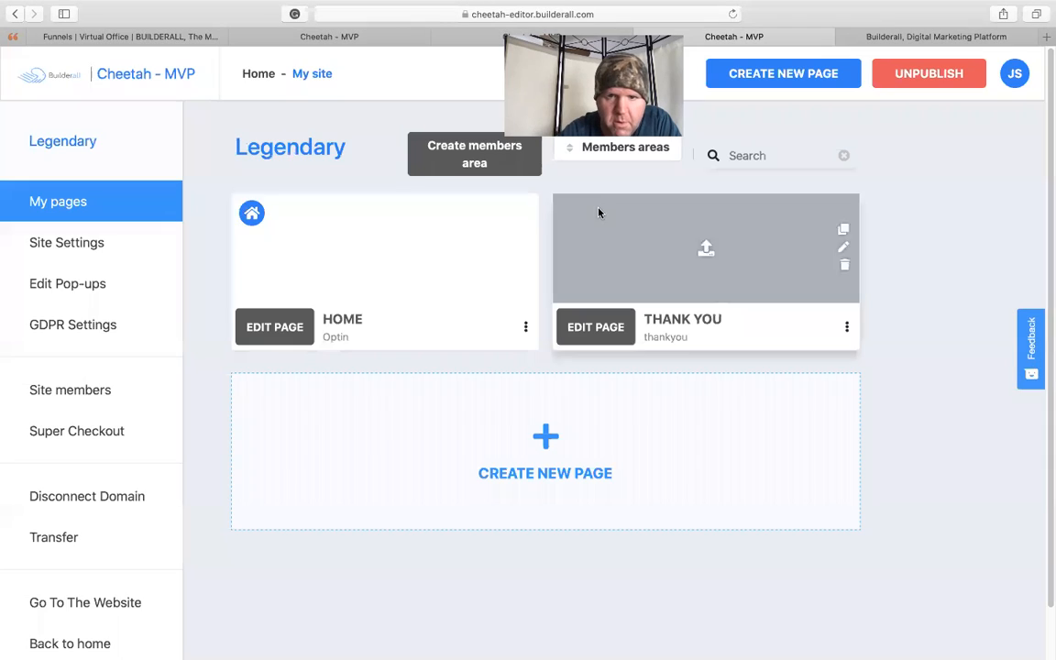
pyautogui.click(272, 327)
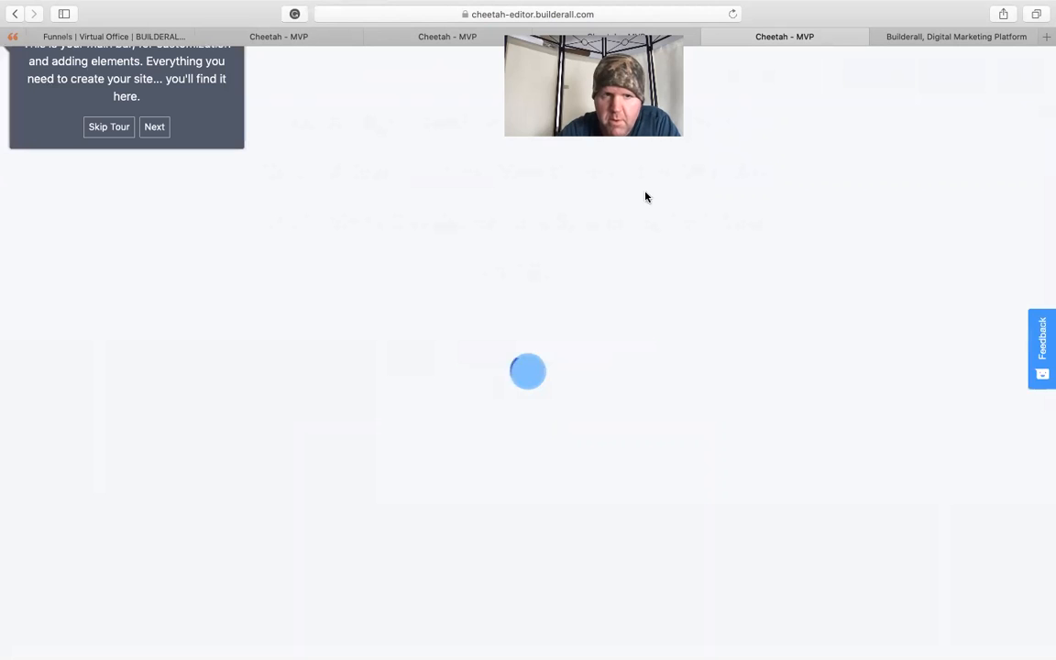
pyautogui.click(109, 127)
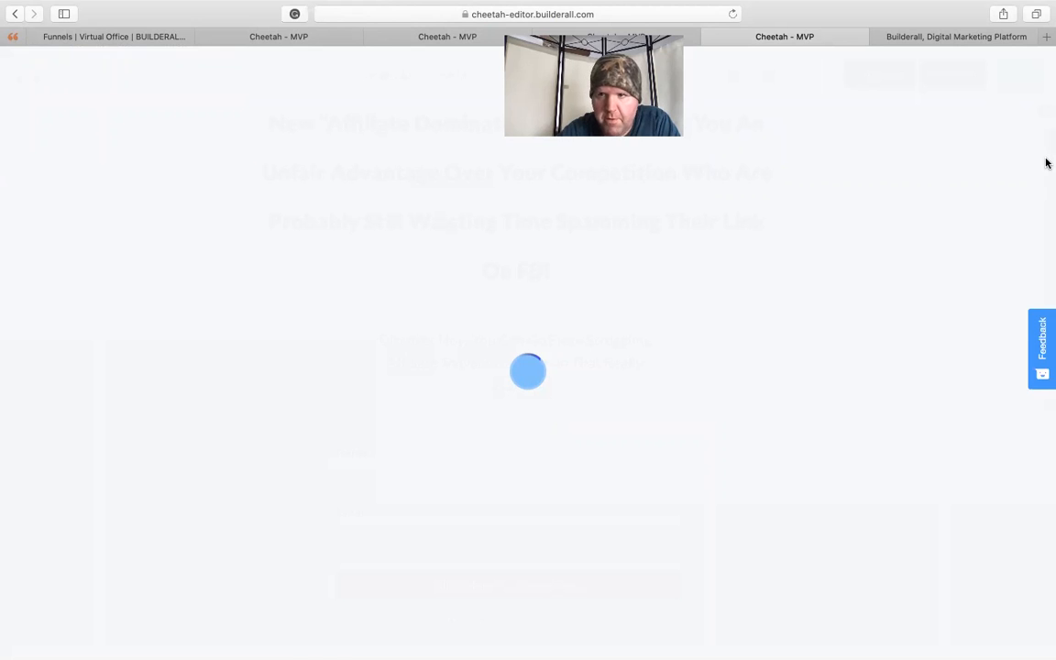
# - Check the Legendary page's disclaimer box in the editor, save and publish the site, and open its live page
pyautogui.moveTo(1048, 140); pyautogui.dragTo(1046, 346)
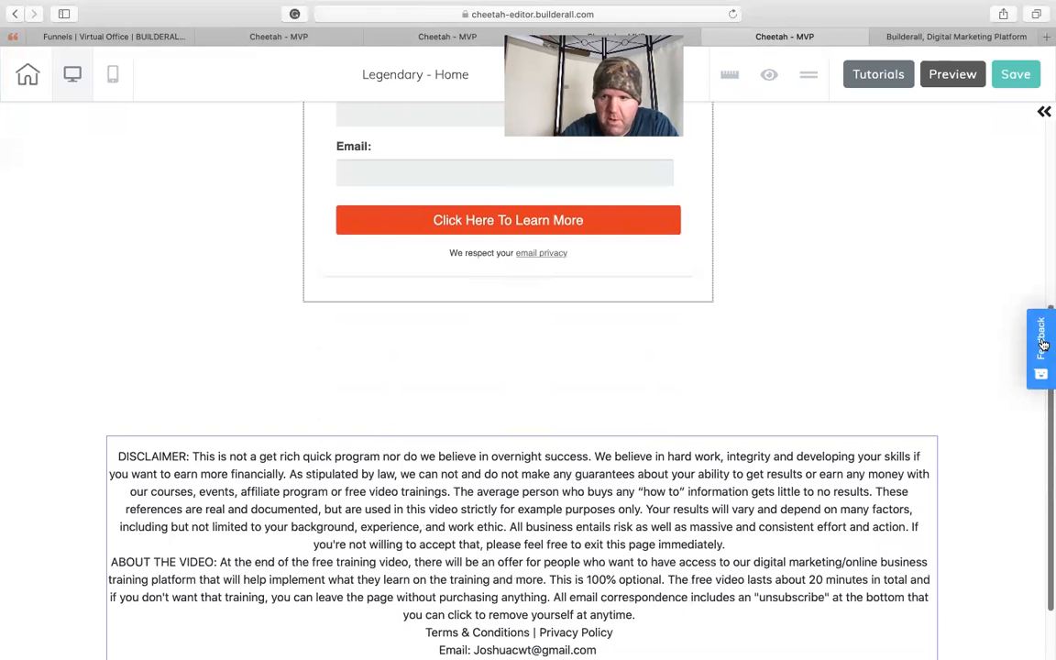
pyautogui.moveTo(1047, 417)
pyautogui.mouseDown()
pyautogui.moveTo(1047, 469)
pyautogui.moveTo(1047, 399)
pyautogui.mouseUp()
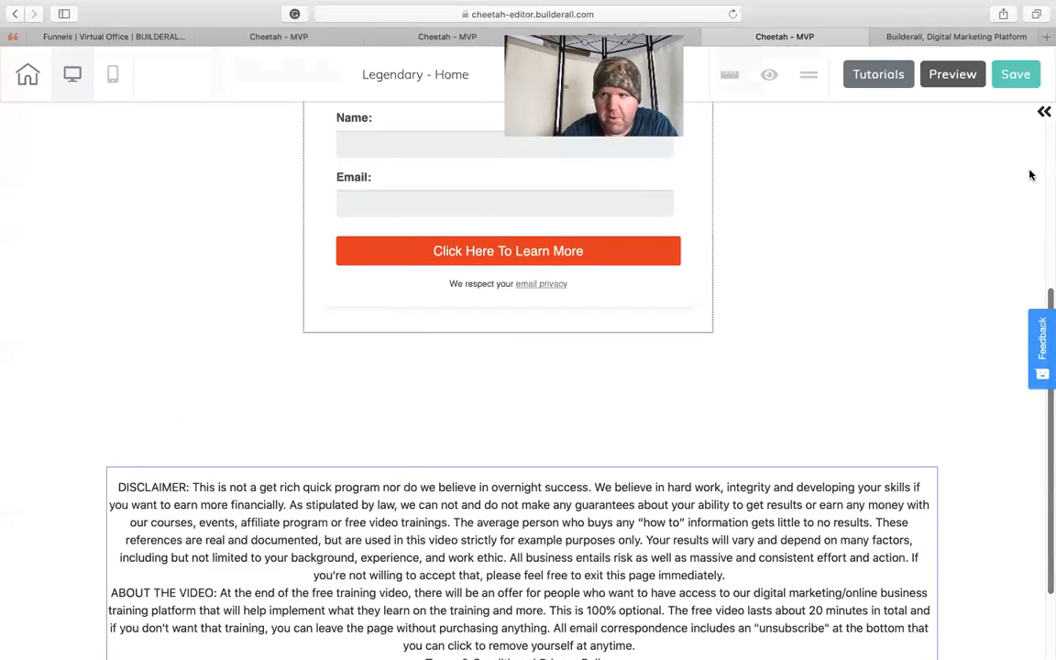
pyautogui.scroll(5, 1009, 147)
pyautogui.click(1016, 75)
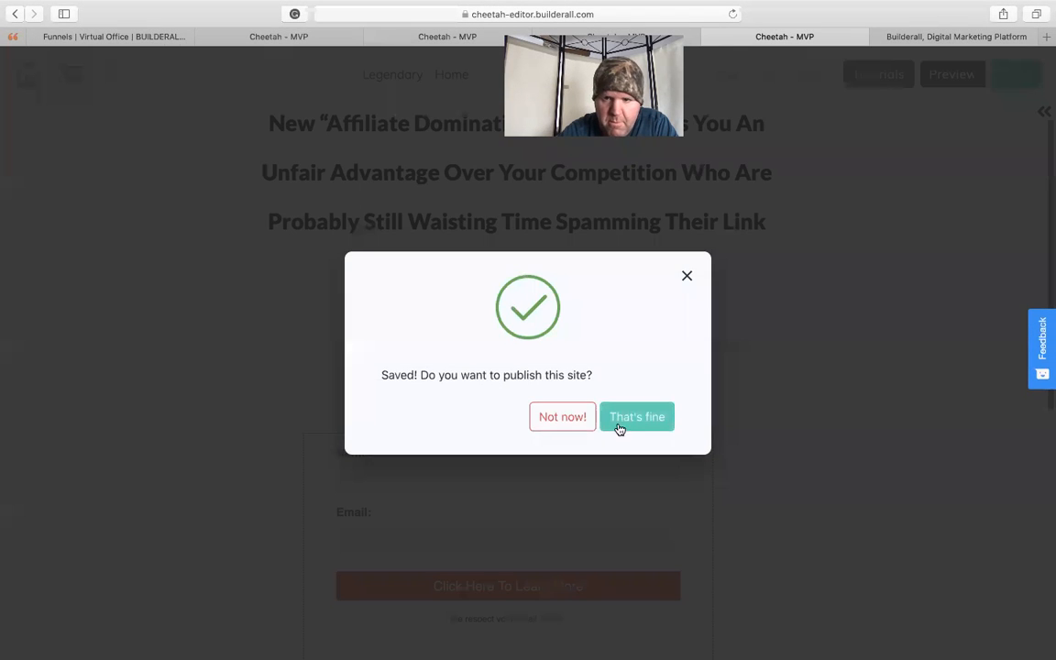
pyautogui.click(622, 422)
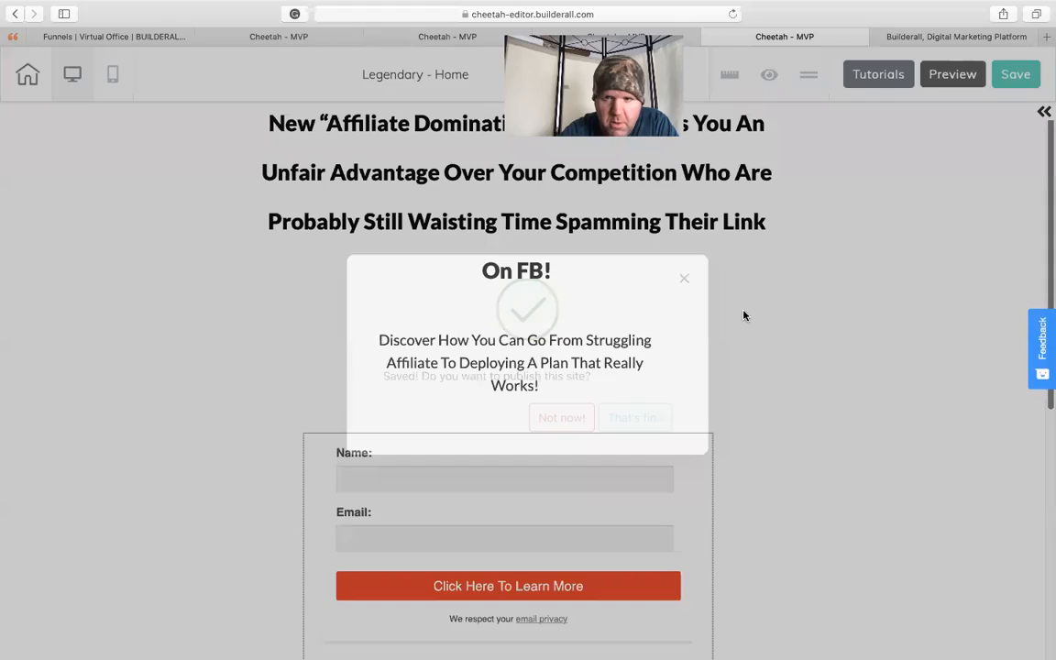
pyautogui.click(699, 352)
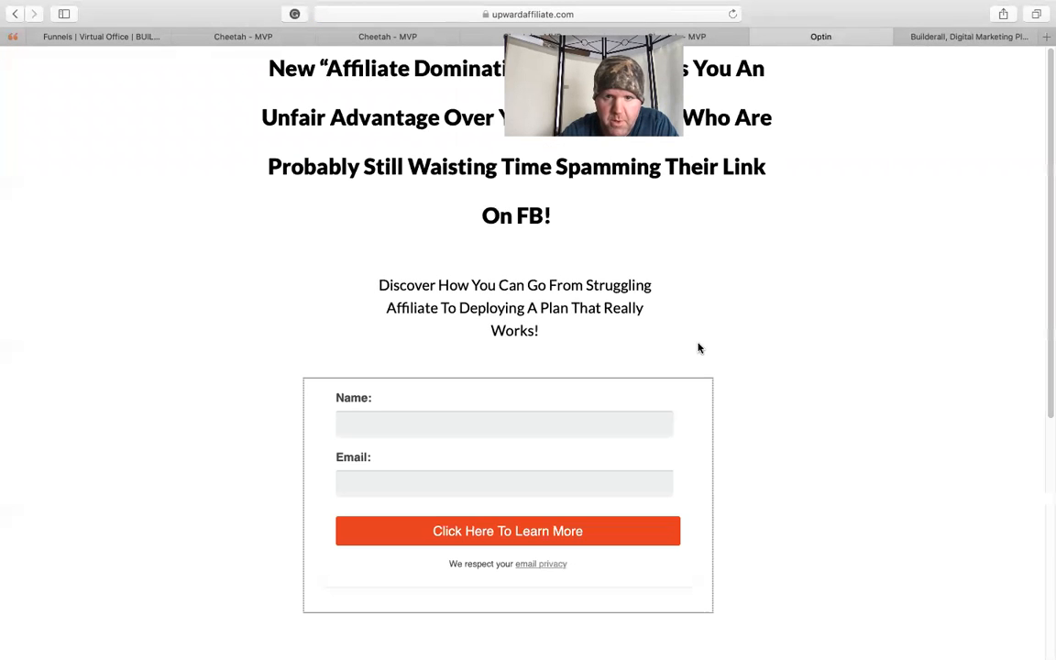
pyautogui.moveTo(1048, 177); pyautogui.dragTo(1043, 106)
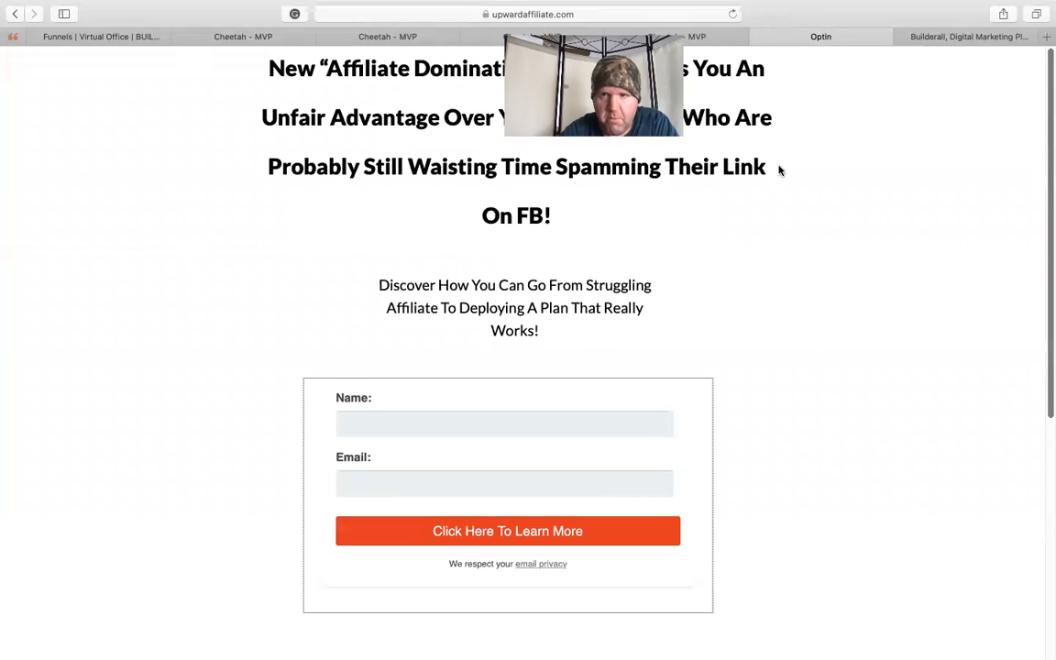